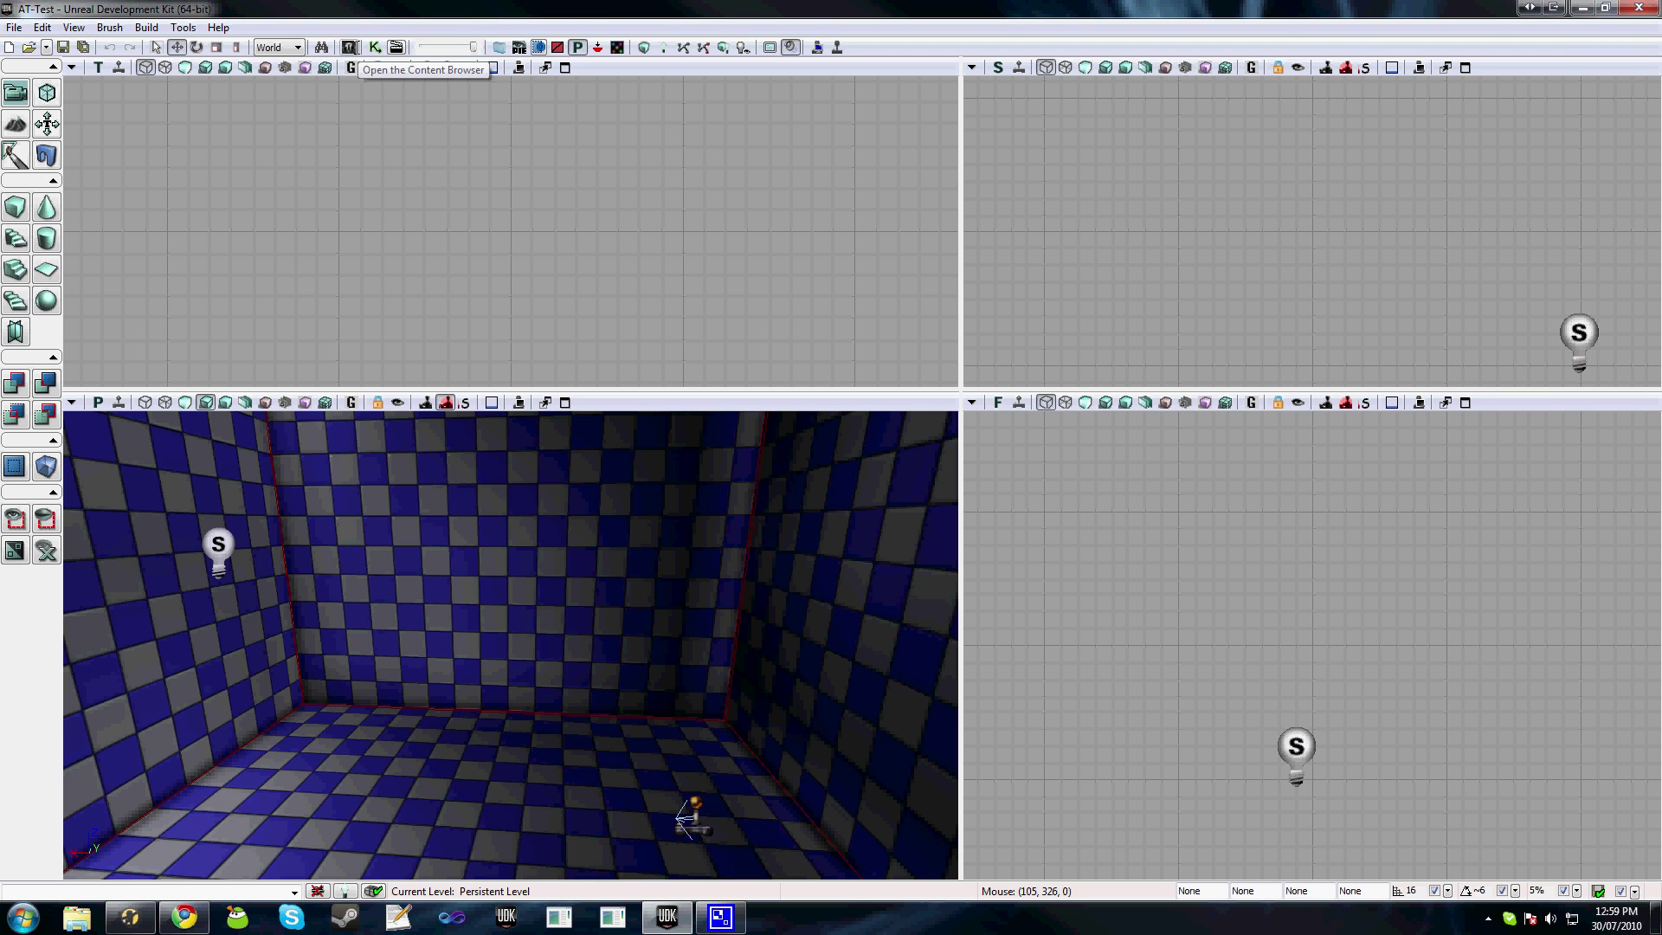
Open the Human_Athletic_AnimTree asset from the EternalCrisis_Characters package in the Content Browser for editing.
left_click(396, 47)
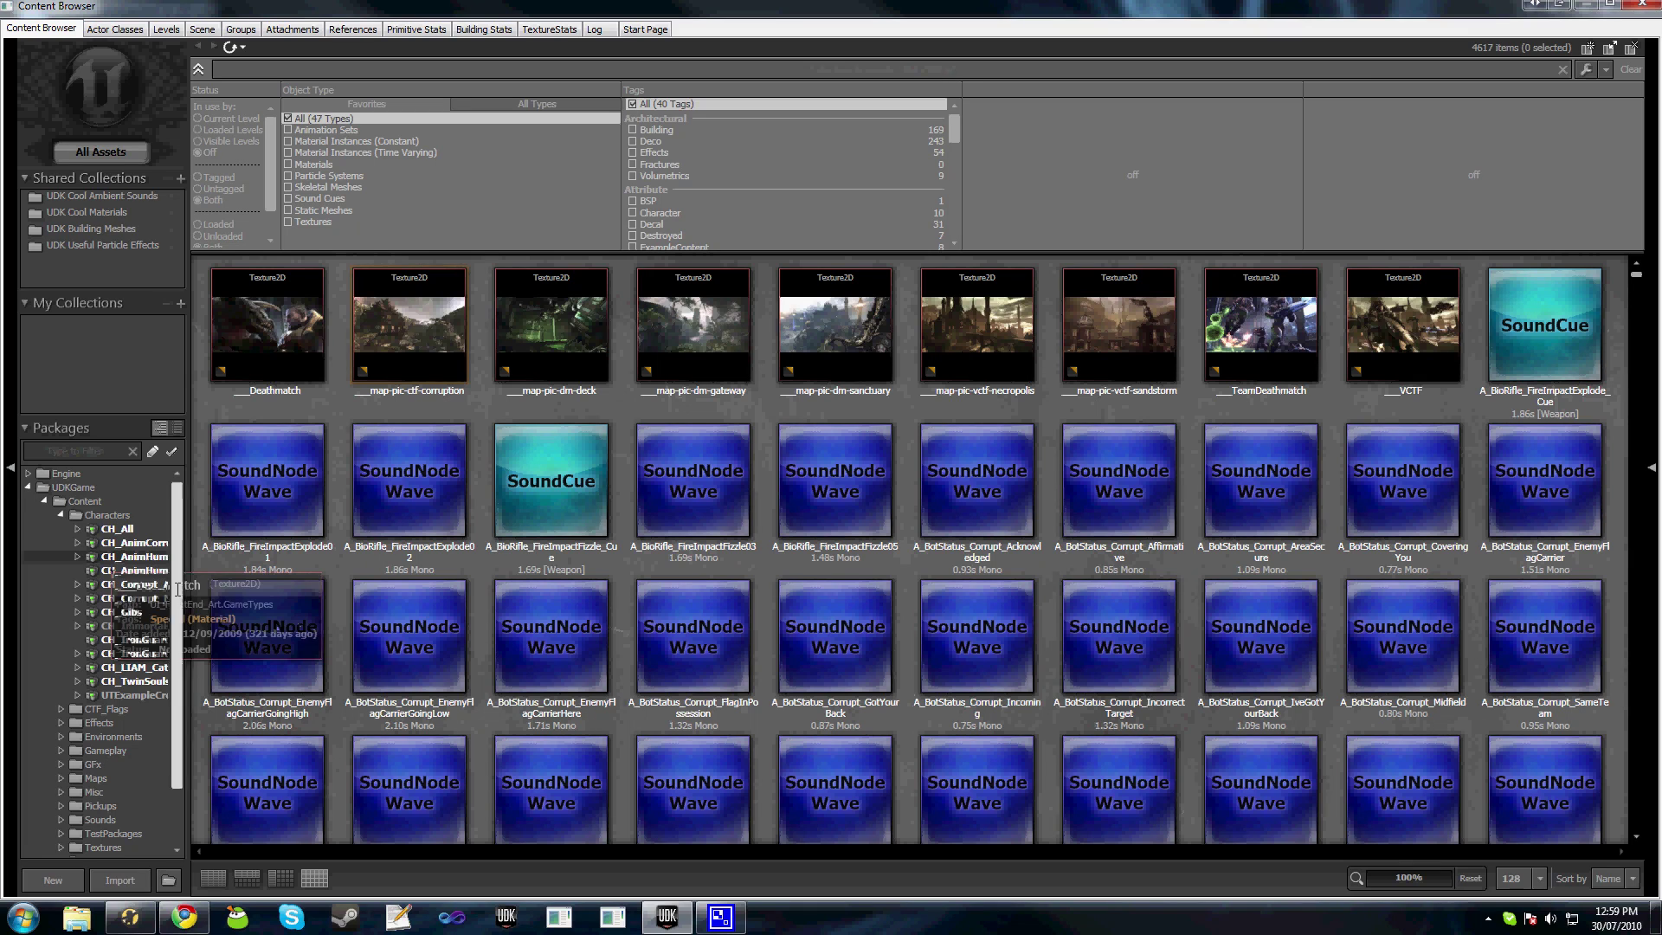
scroll(113, 572, "down", 2)
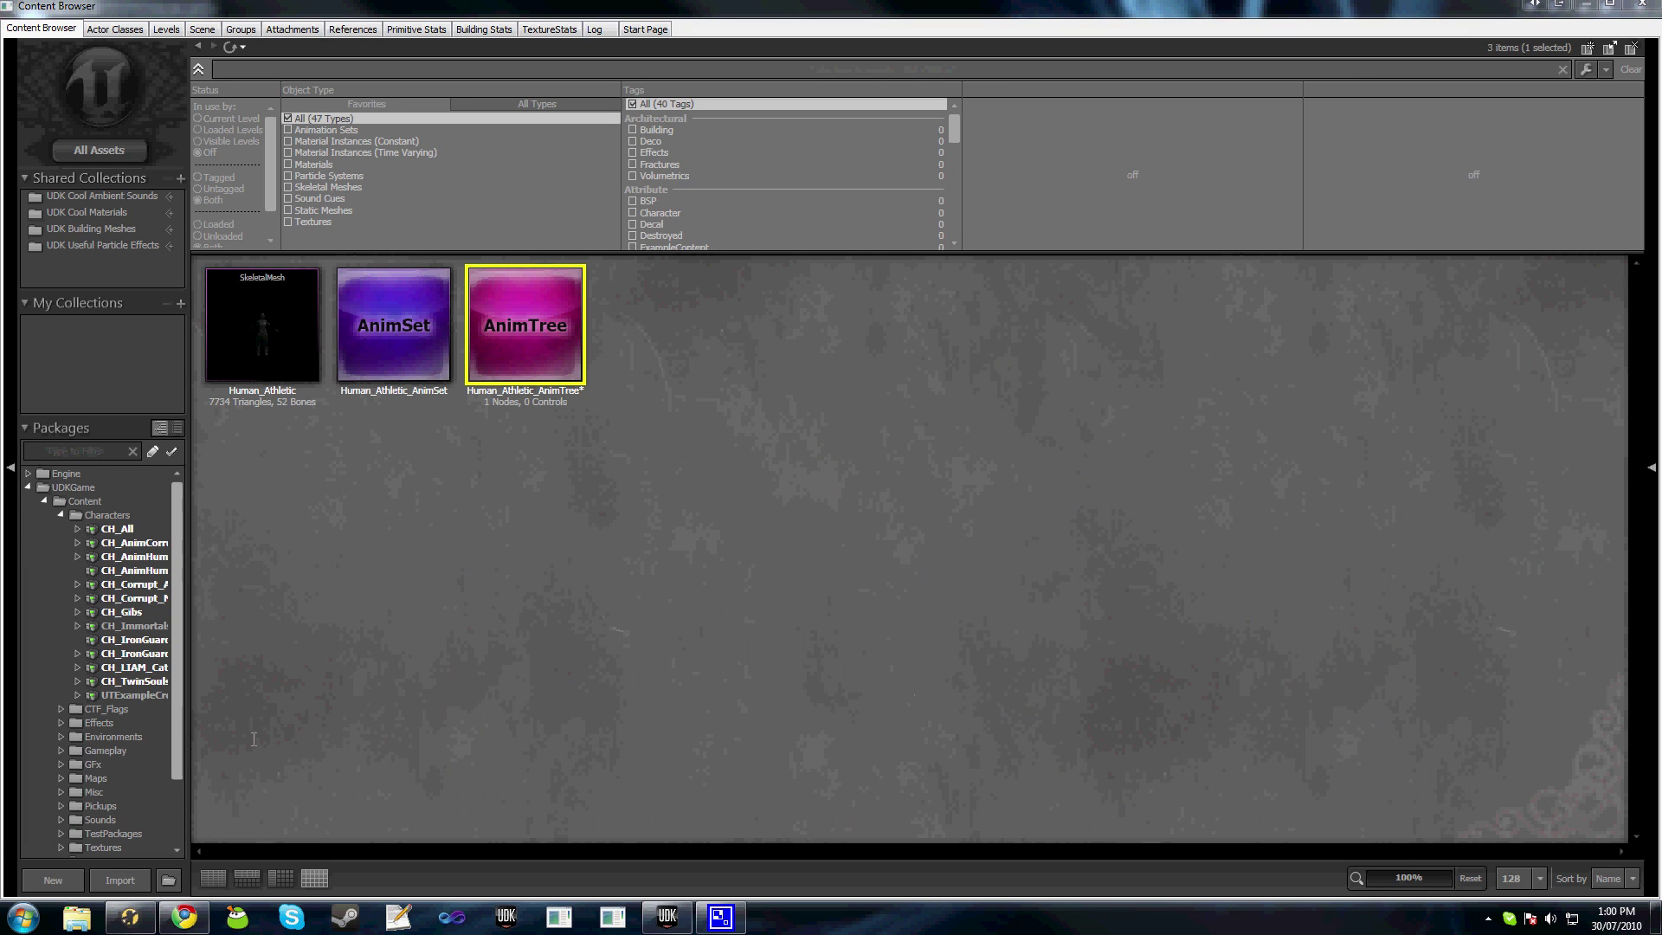
scroll(184, 758, "down", 2)
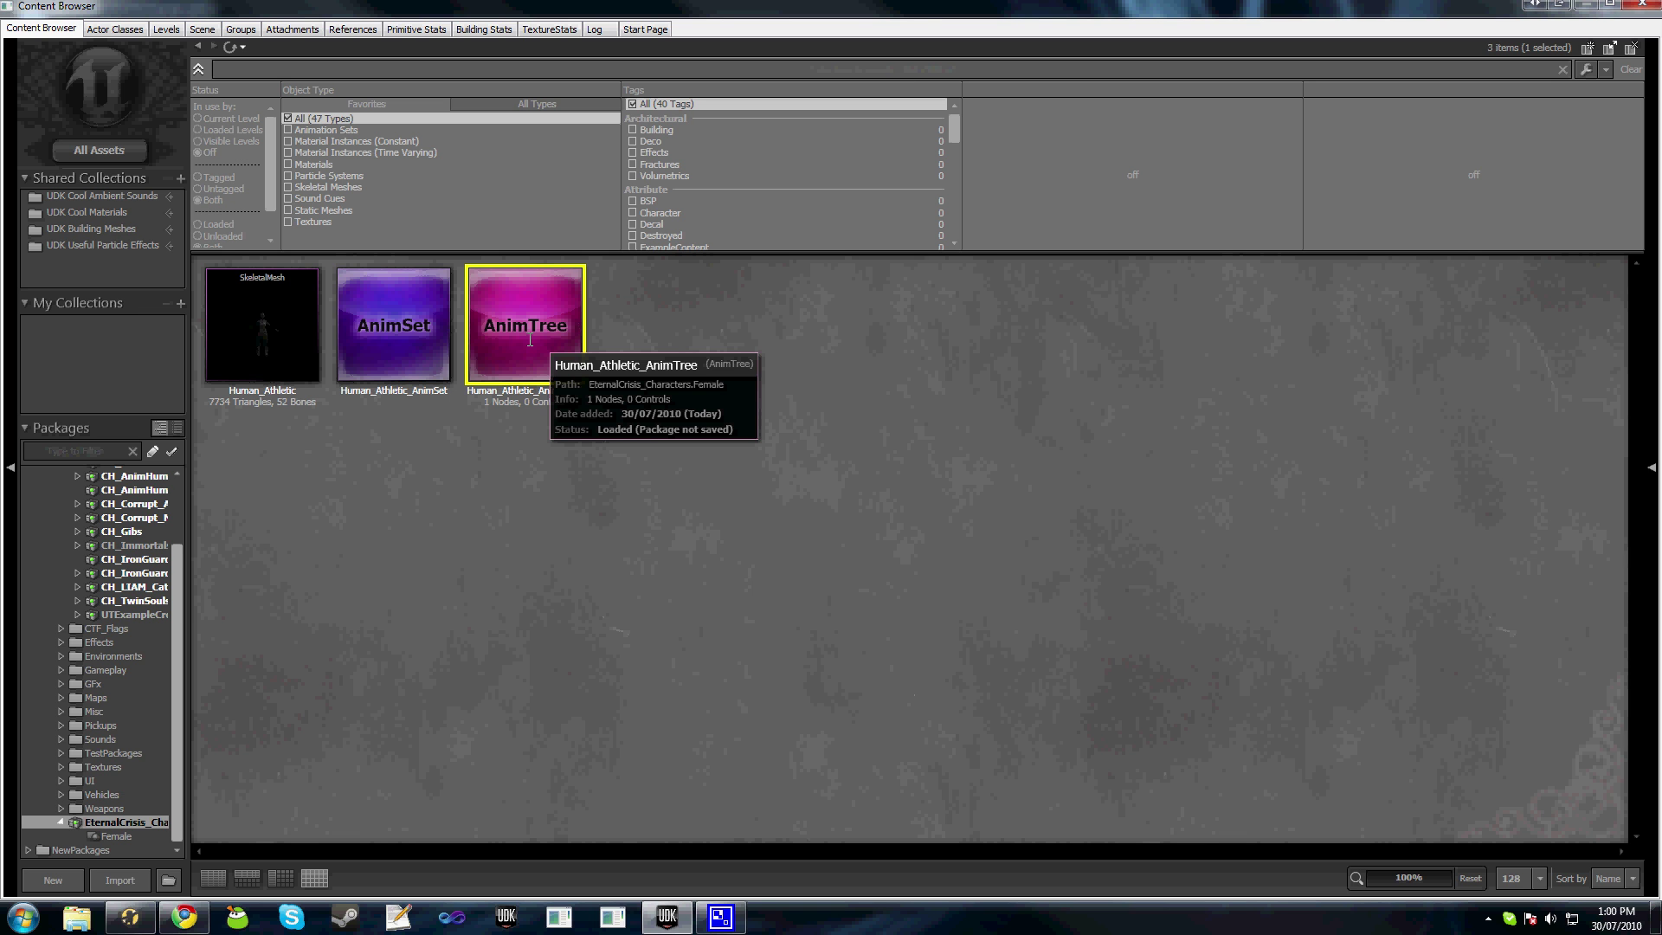
double_click(530, 340)
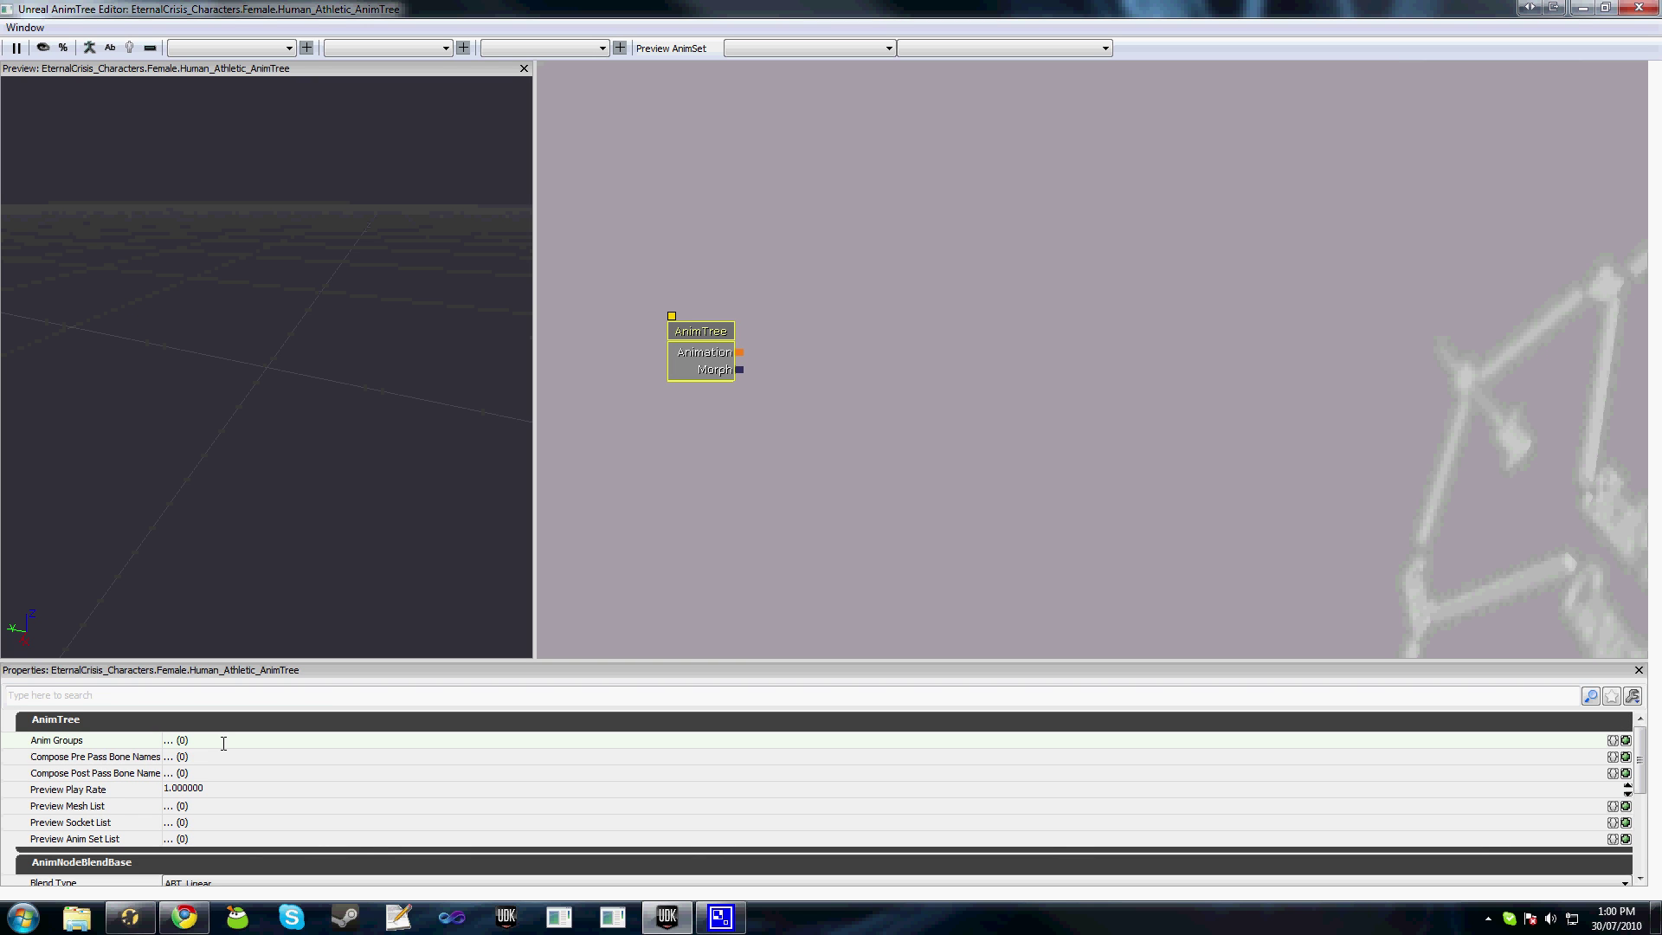
Add an entry to the AnimTree's Preview Mesh List and assign the Human_Athletic skeletal mesh from the Content Browser as its Preview Skel Mesh.
scroll(145, 787, "down", 1)
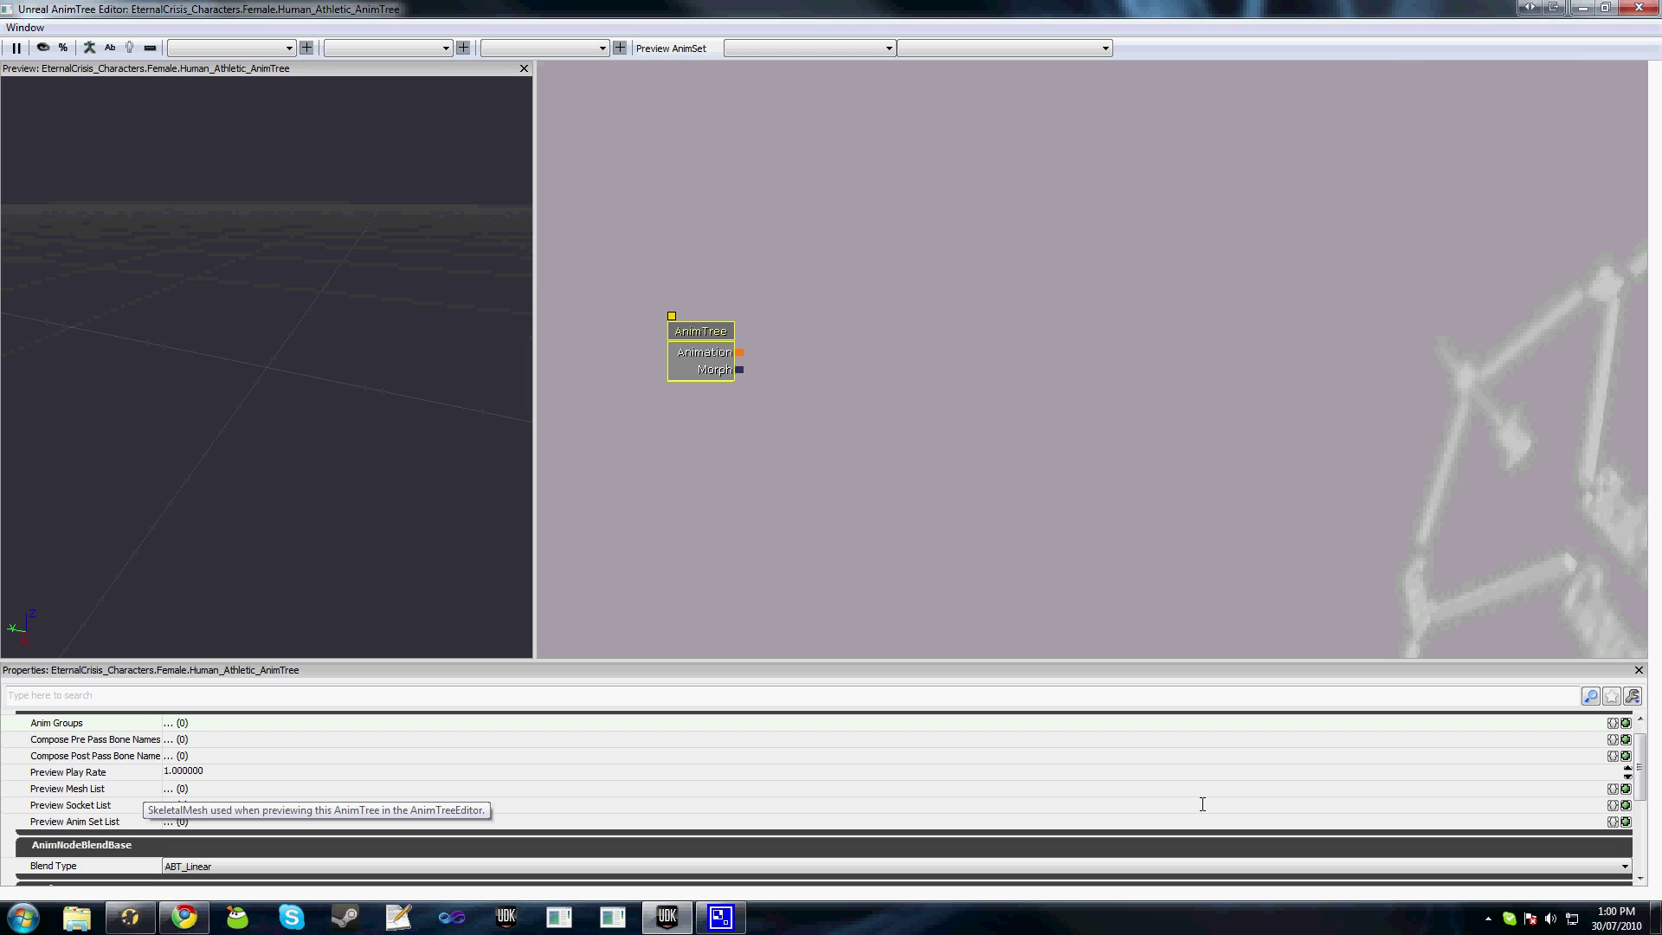
left_click(1625, 788)
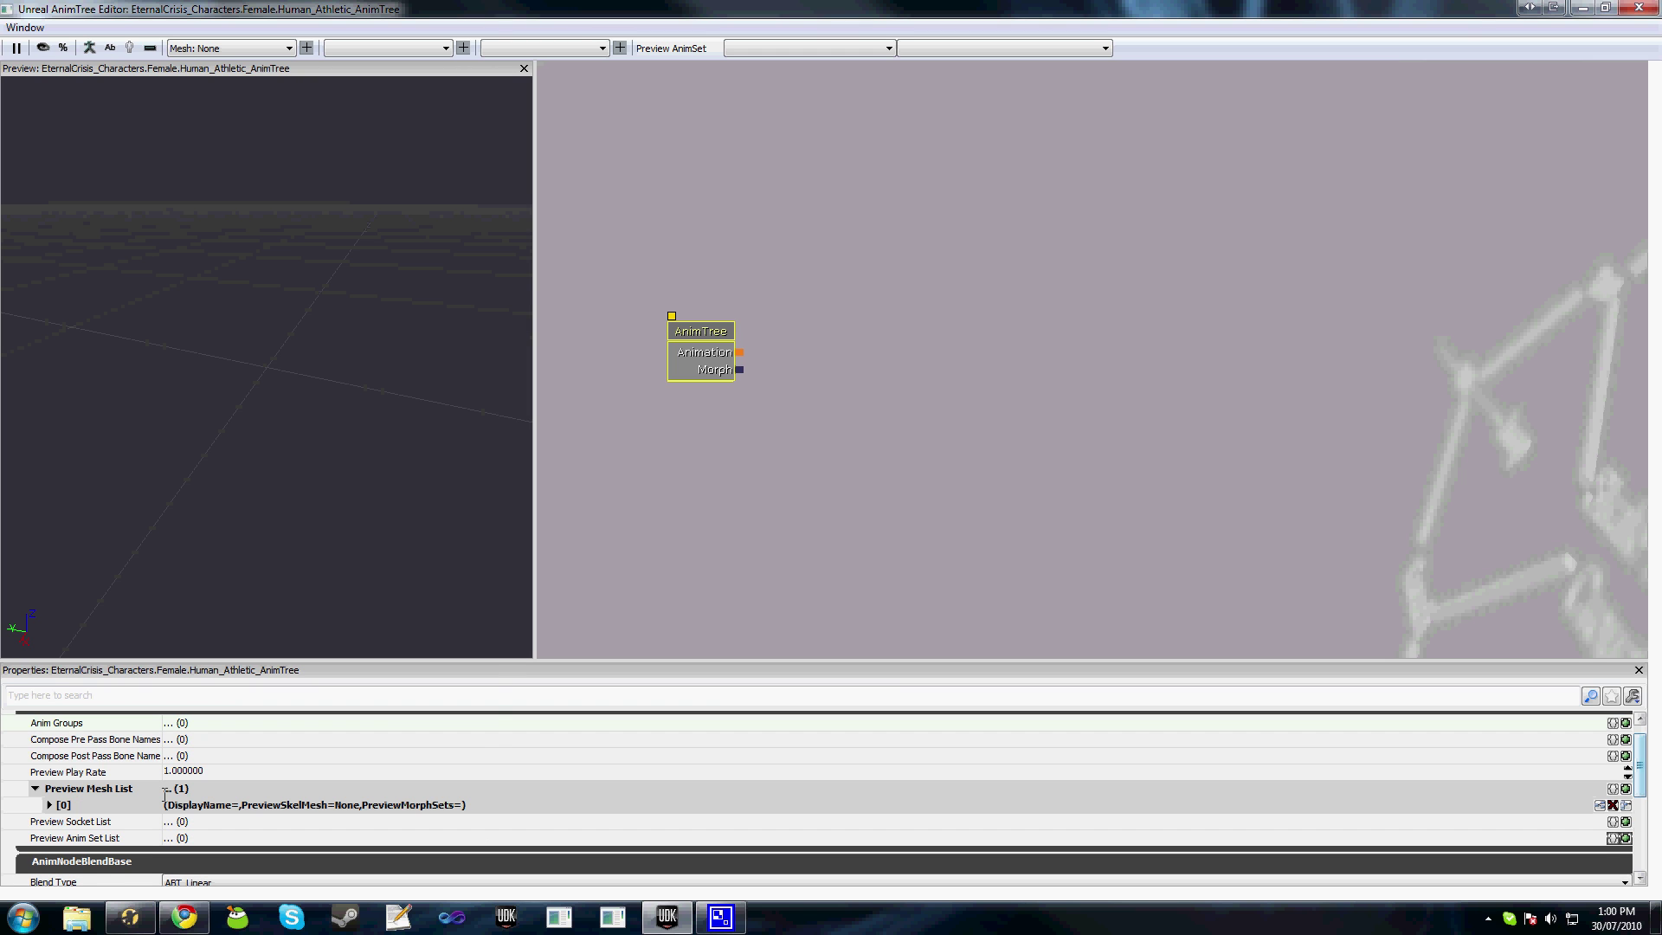
left_click(49, 805)
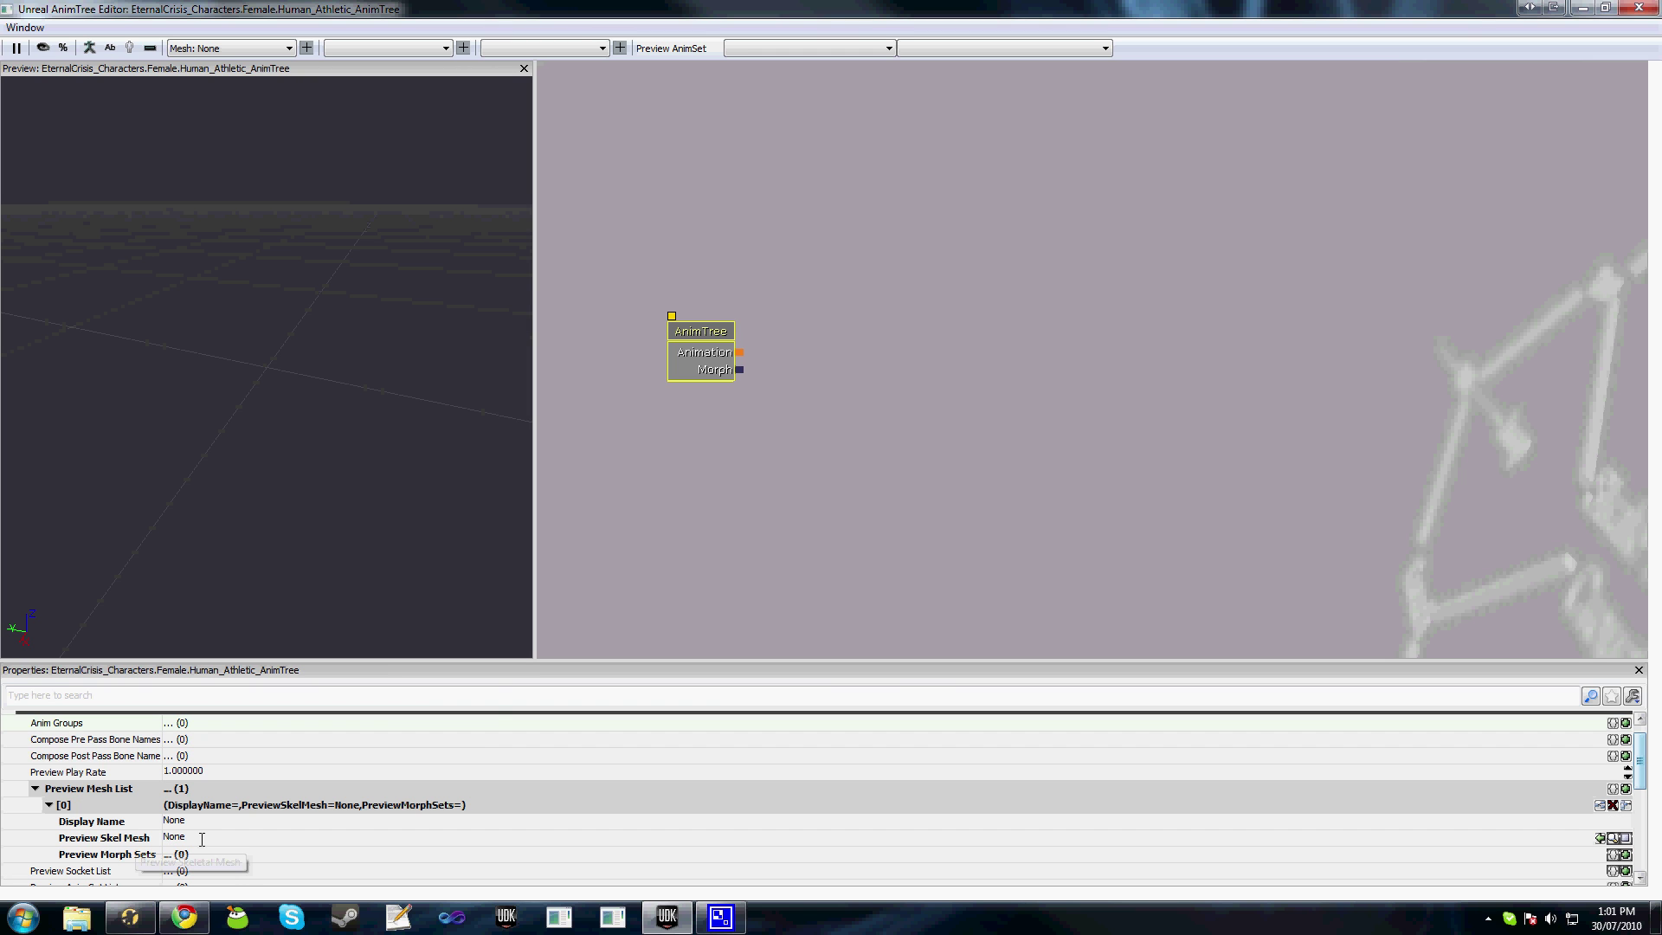
left_click(202, 838)
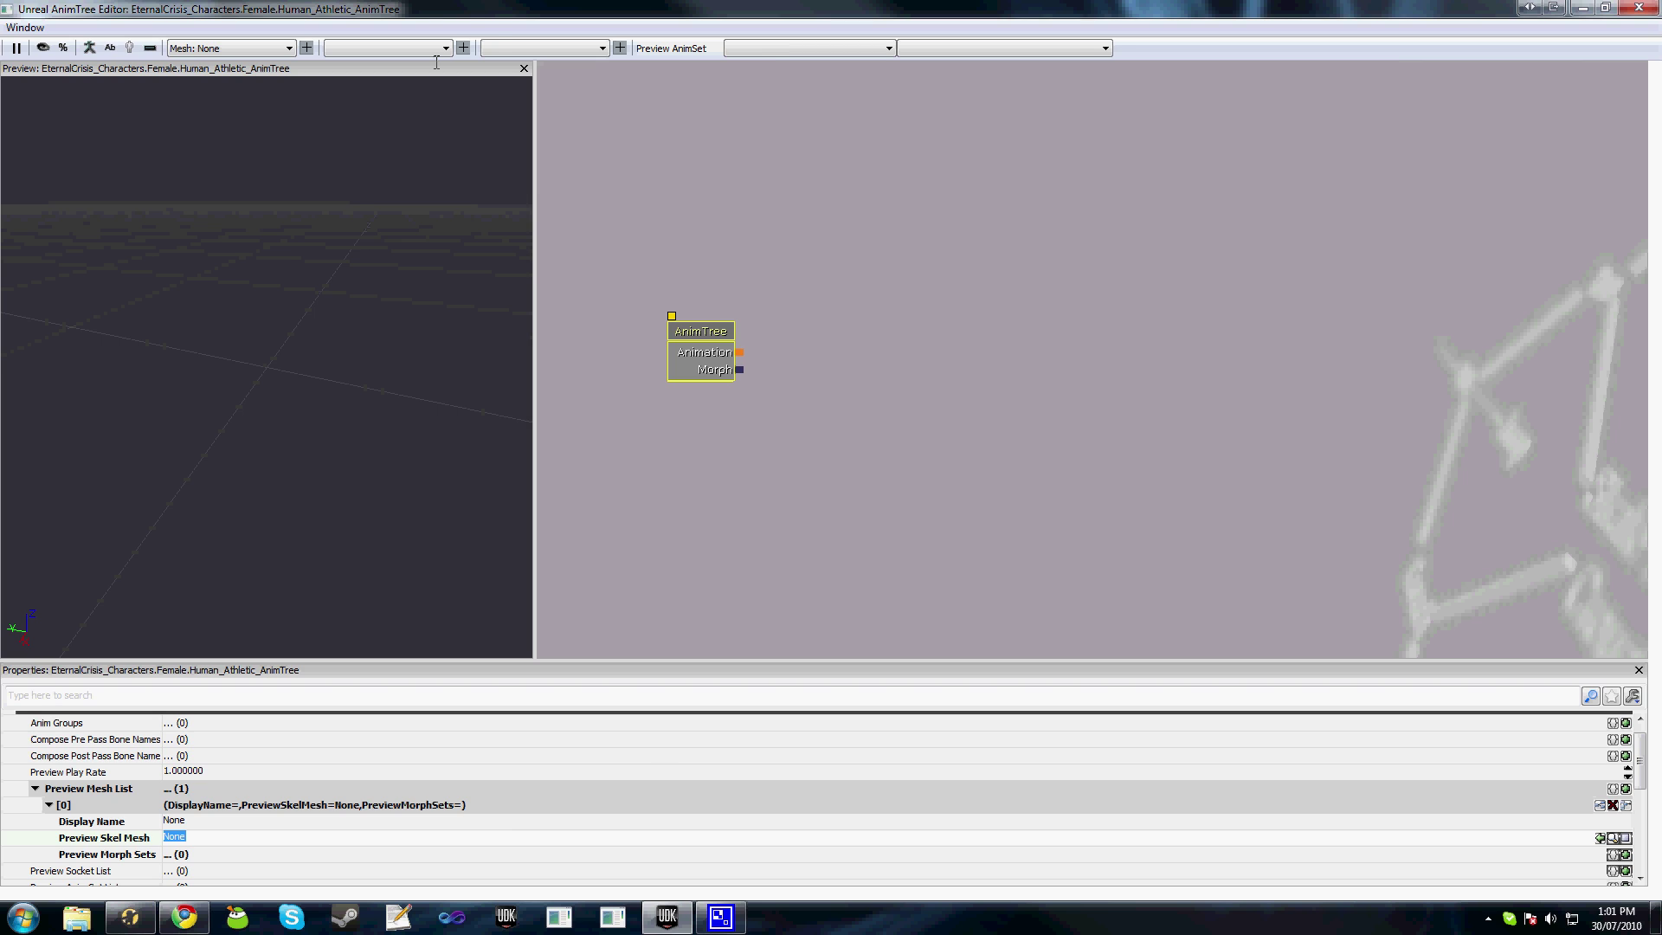
left_click_drag(455, 9, 971, 45)
left_click(250, 328)
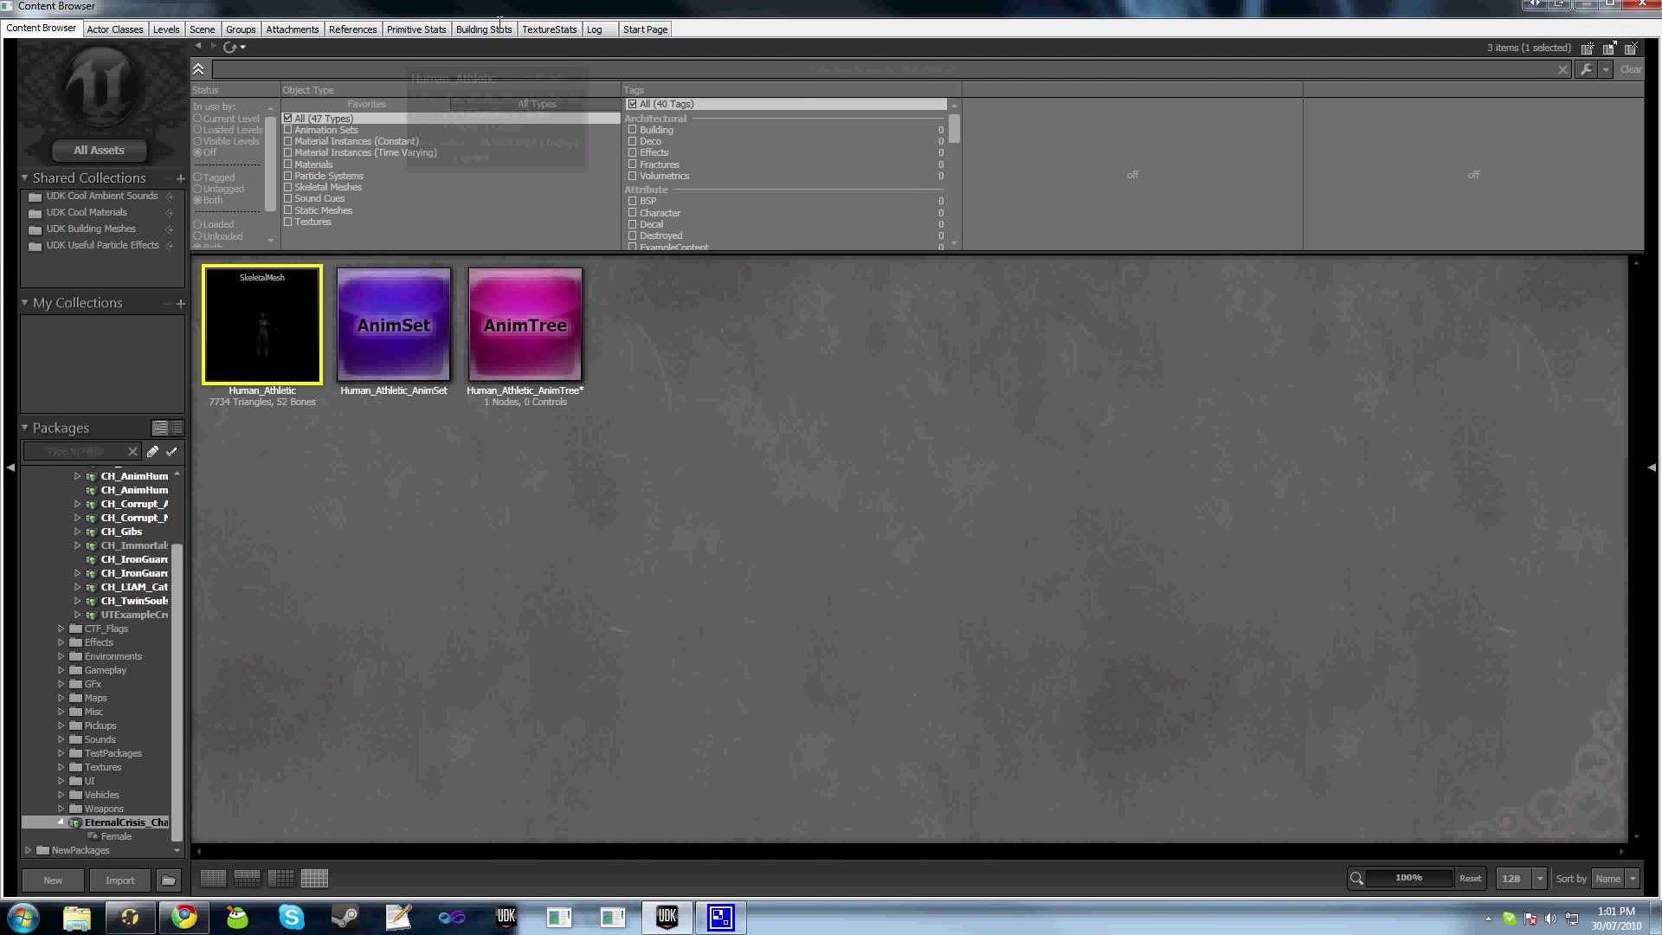
left_click(1584, 4)
left_click_drag(1350, 42, 992, 4)
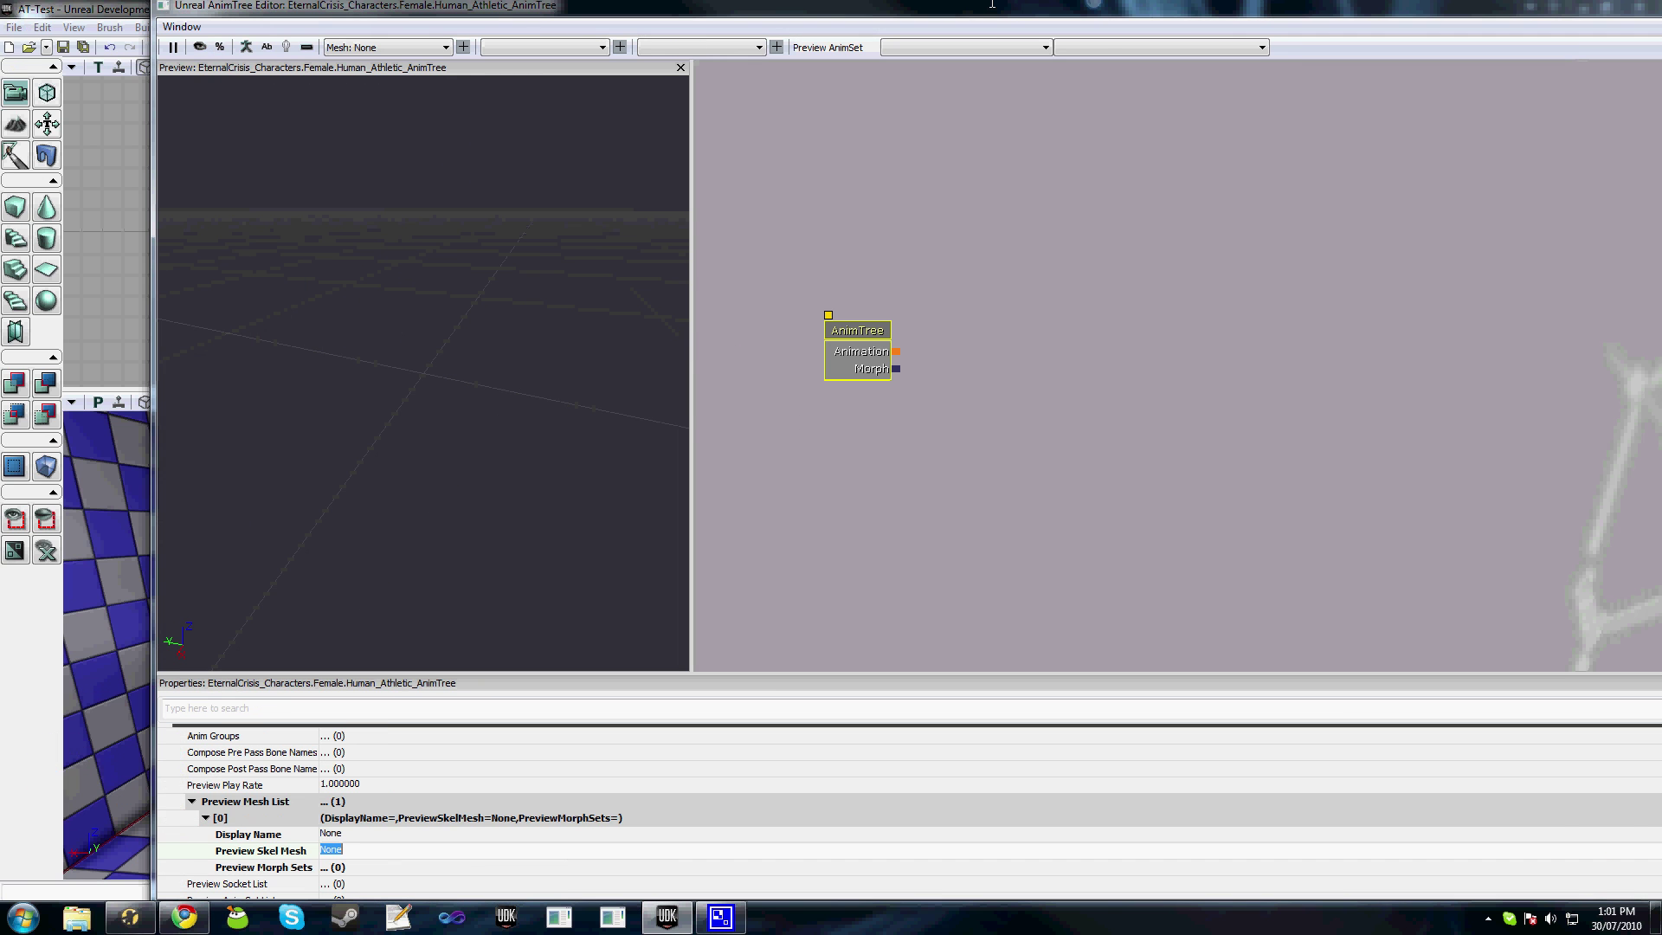
double_click(992, 4)
left_click(1614, 852)
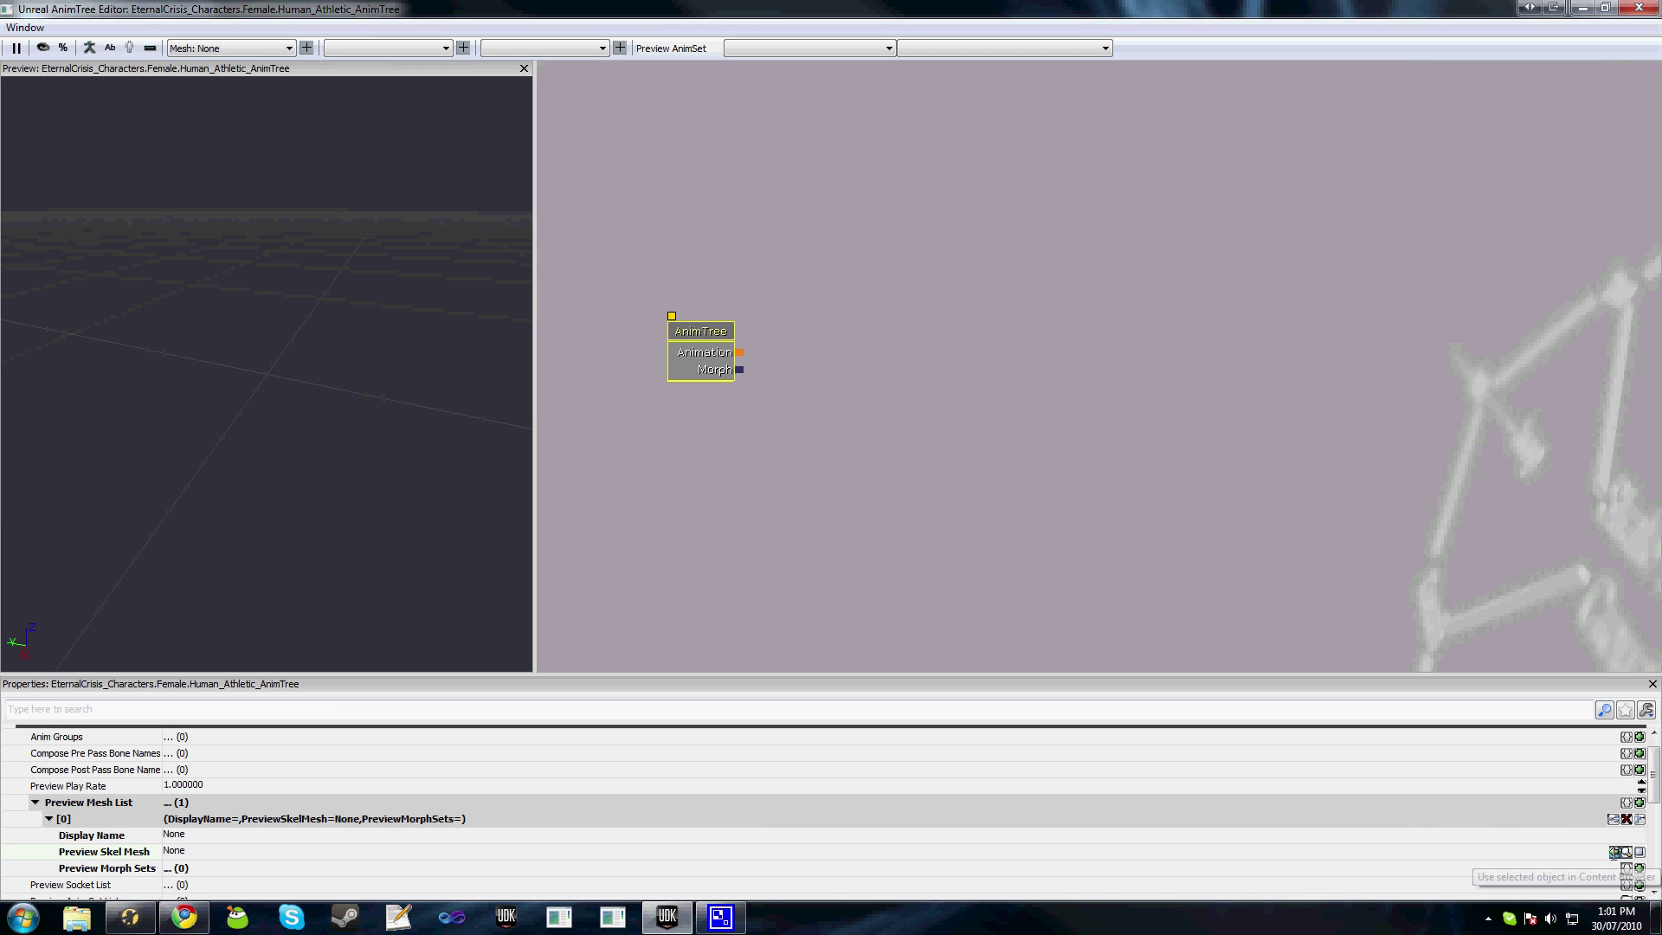
left_click_drag(283, 403, 295, 334)
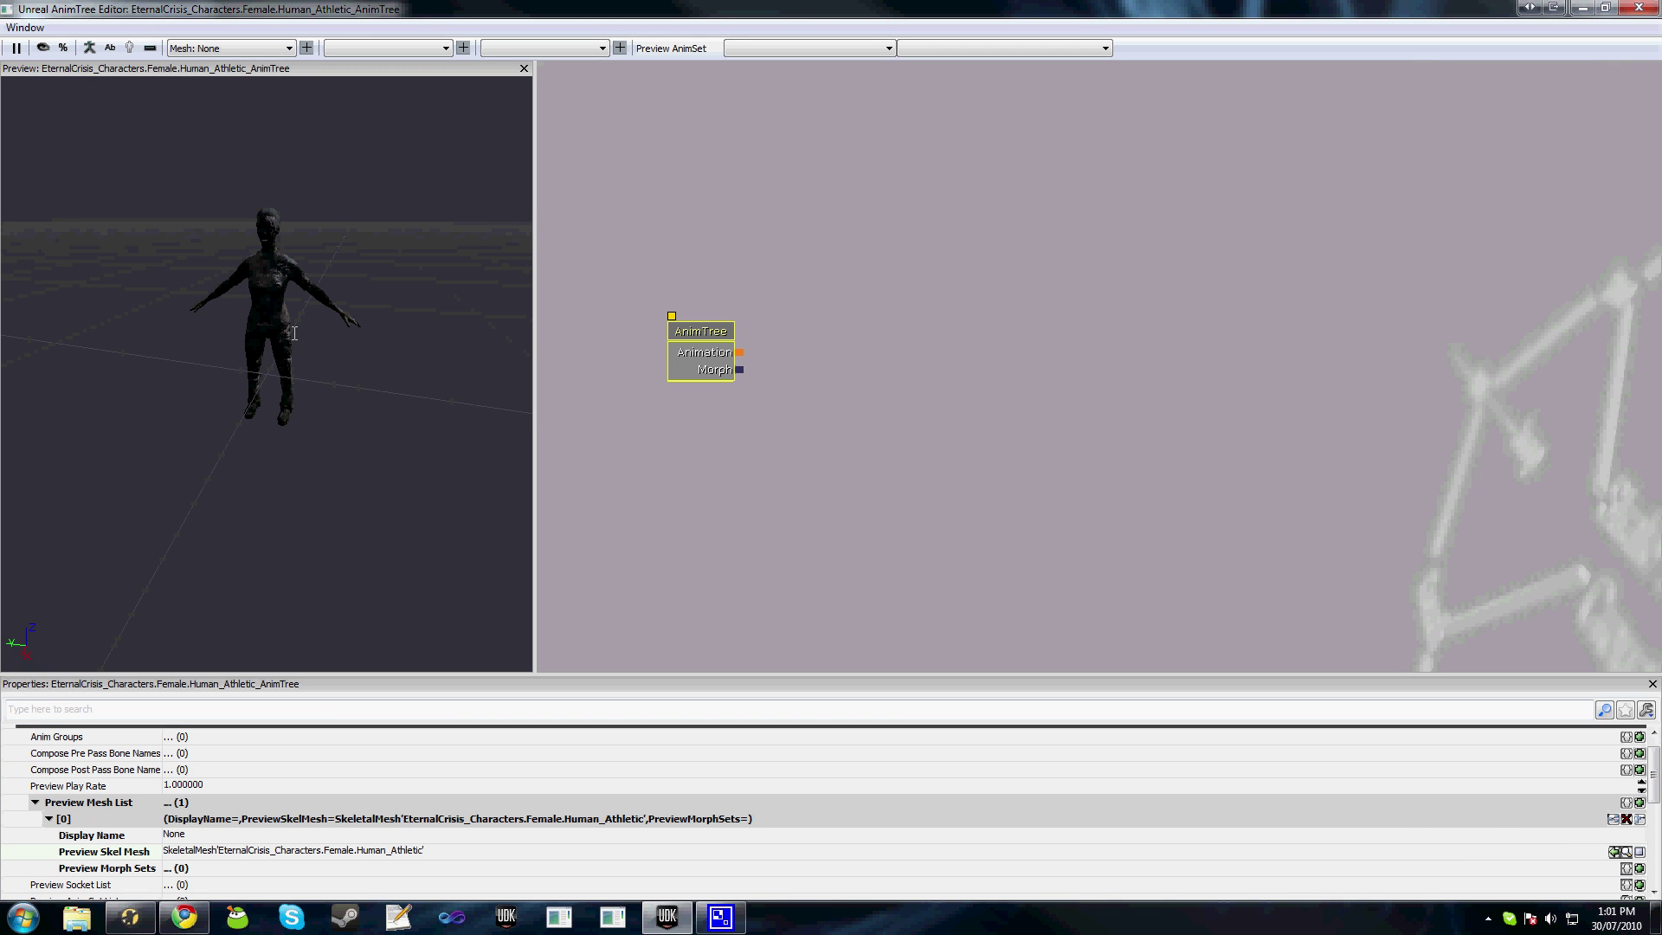
Add an entry to the Preview Anim Set List and assign Human_Athletic_AnimSet as its preview anim set.
double_click(107, 802)
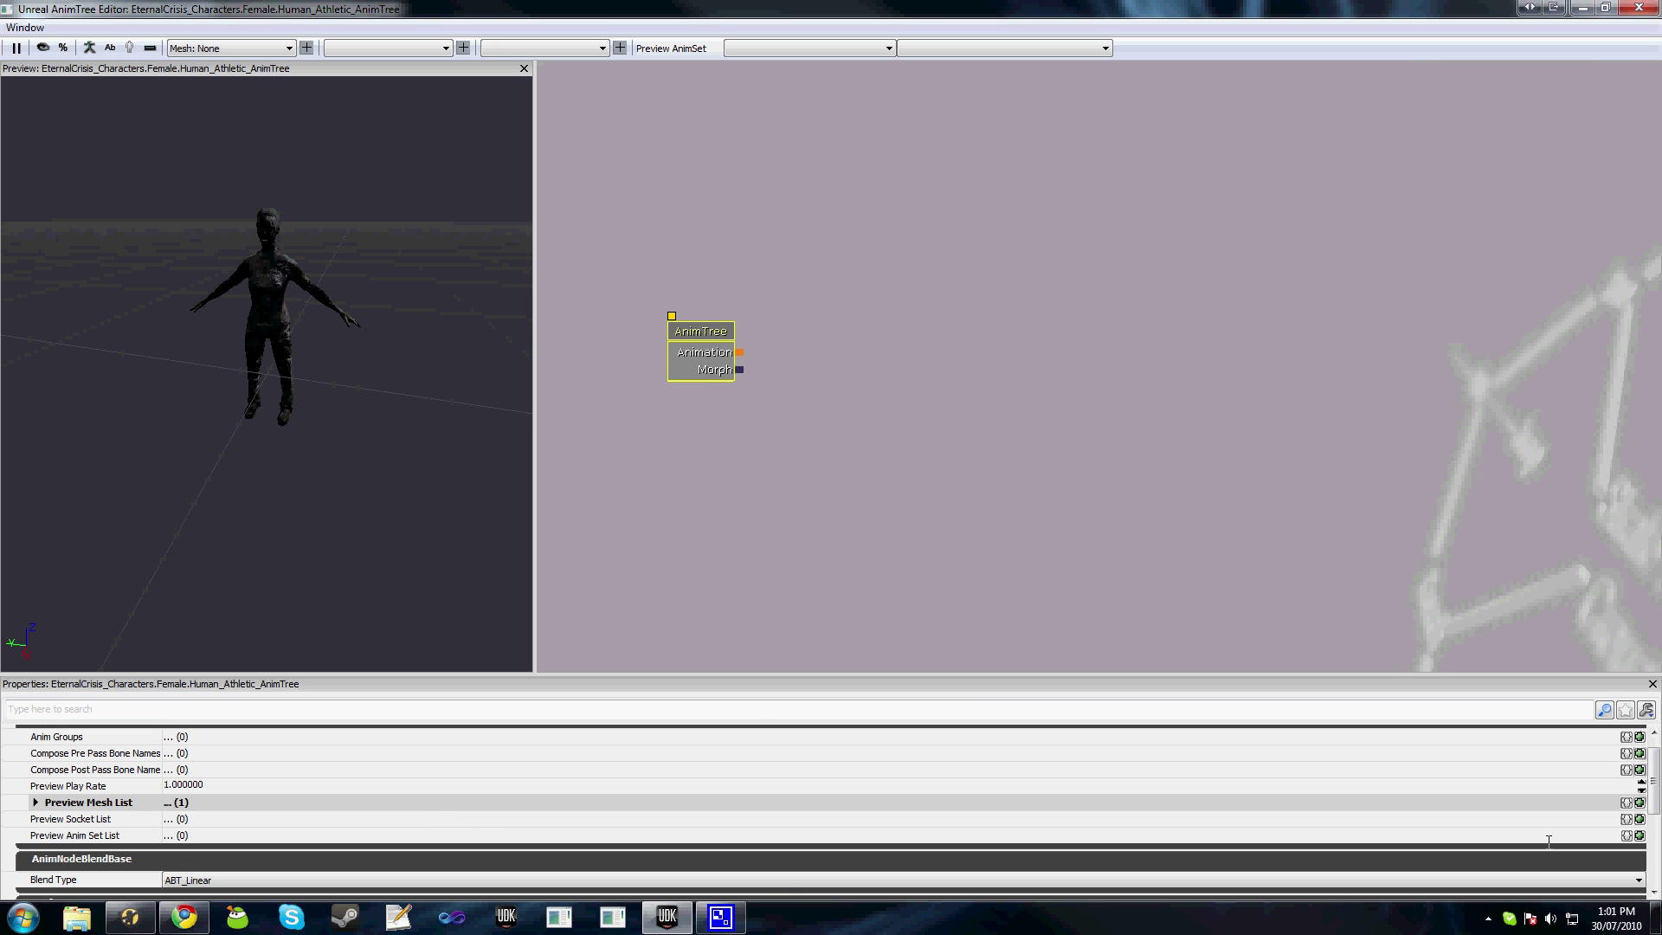
left_click(1638, 835)
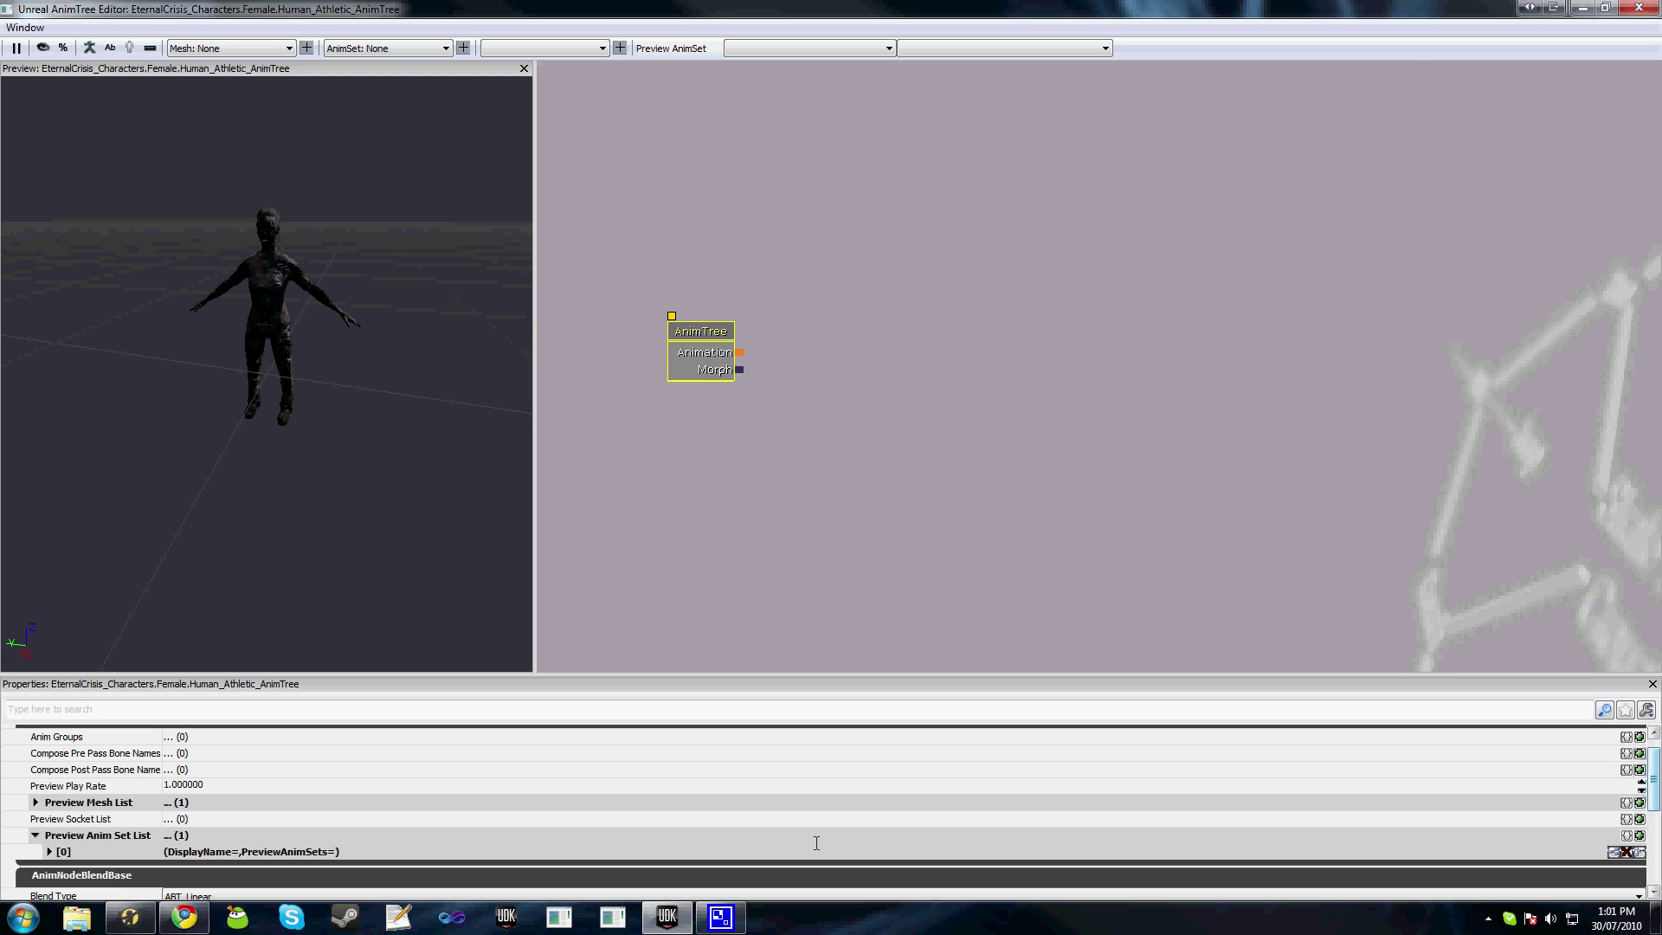
double_click(175, 853)
scroll(175, 853, "down", 1)
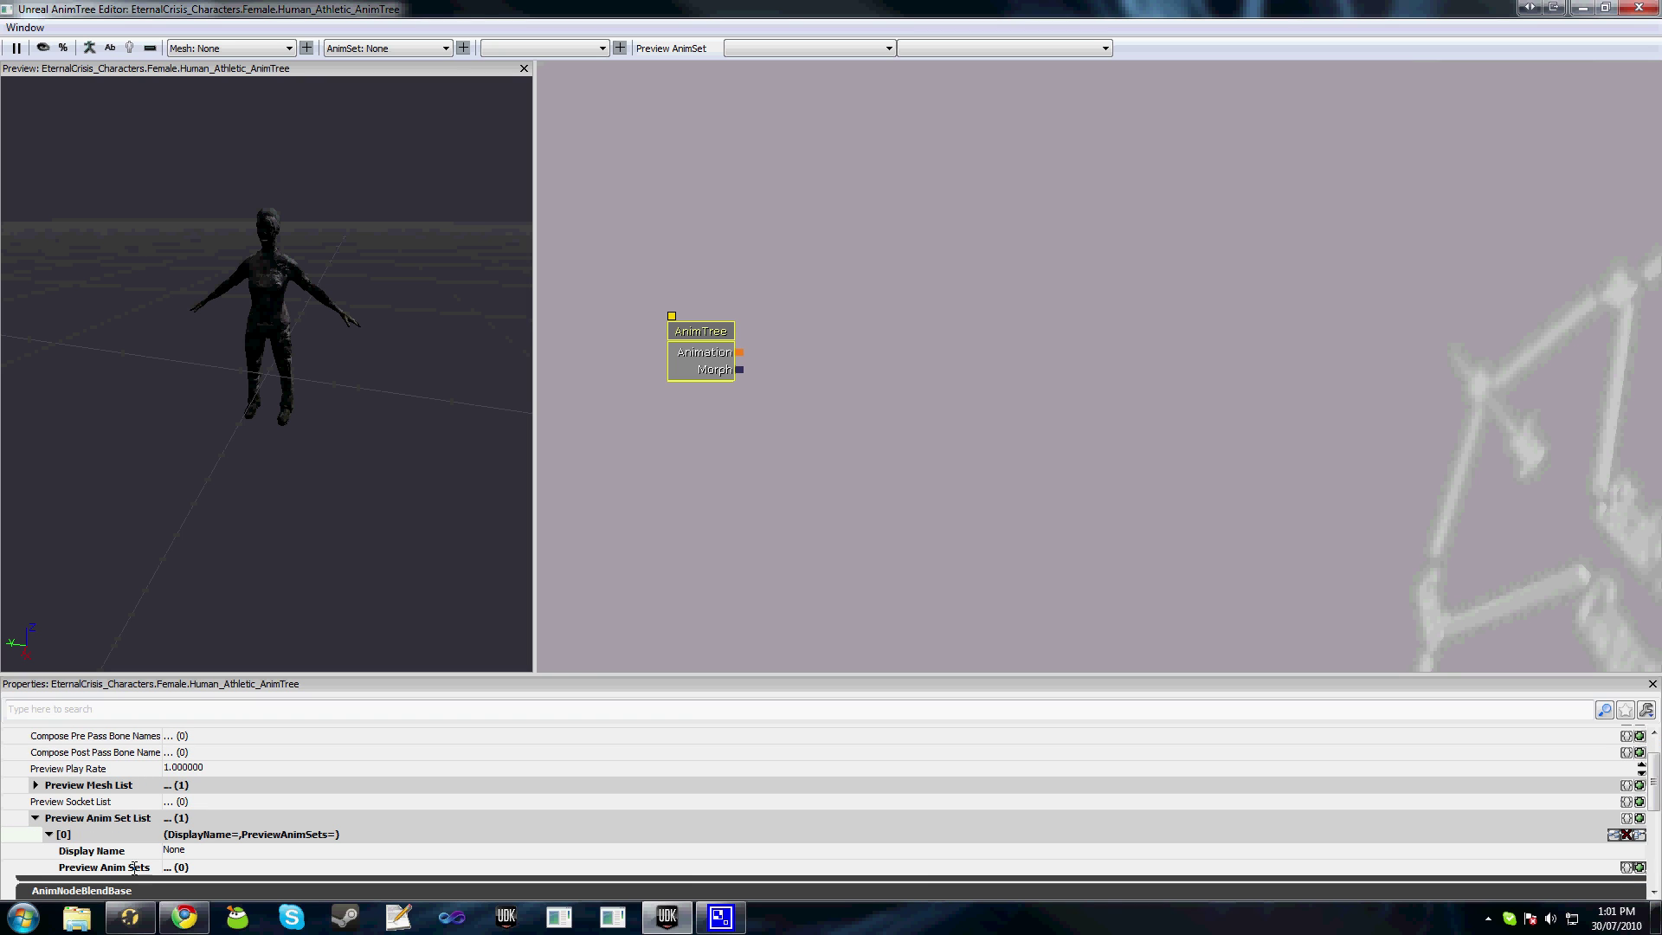
left_click(1636, 867)
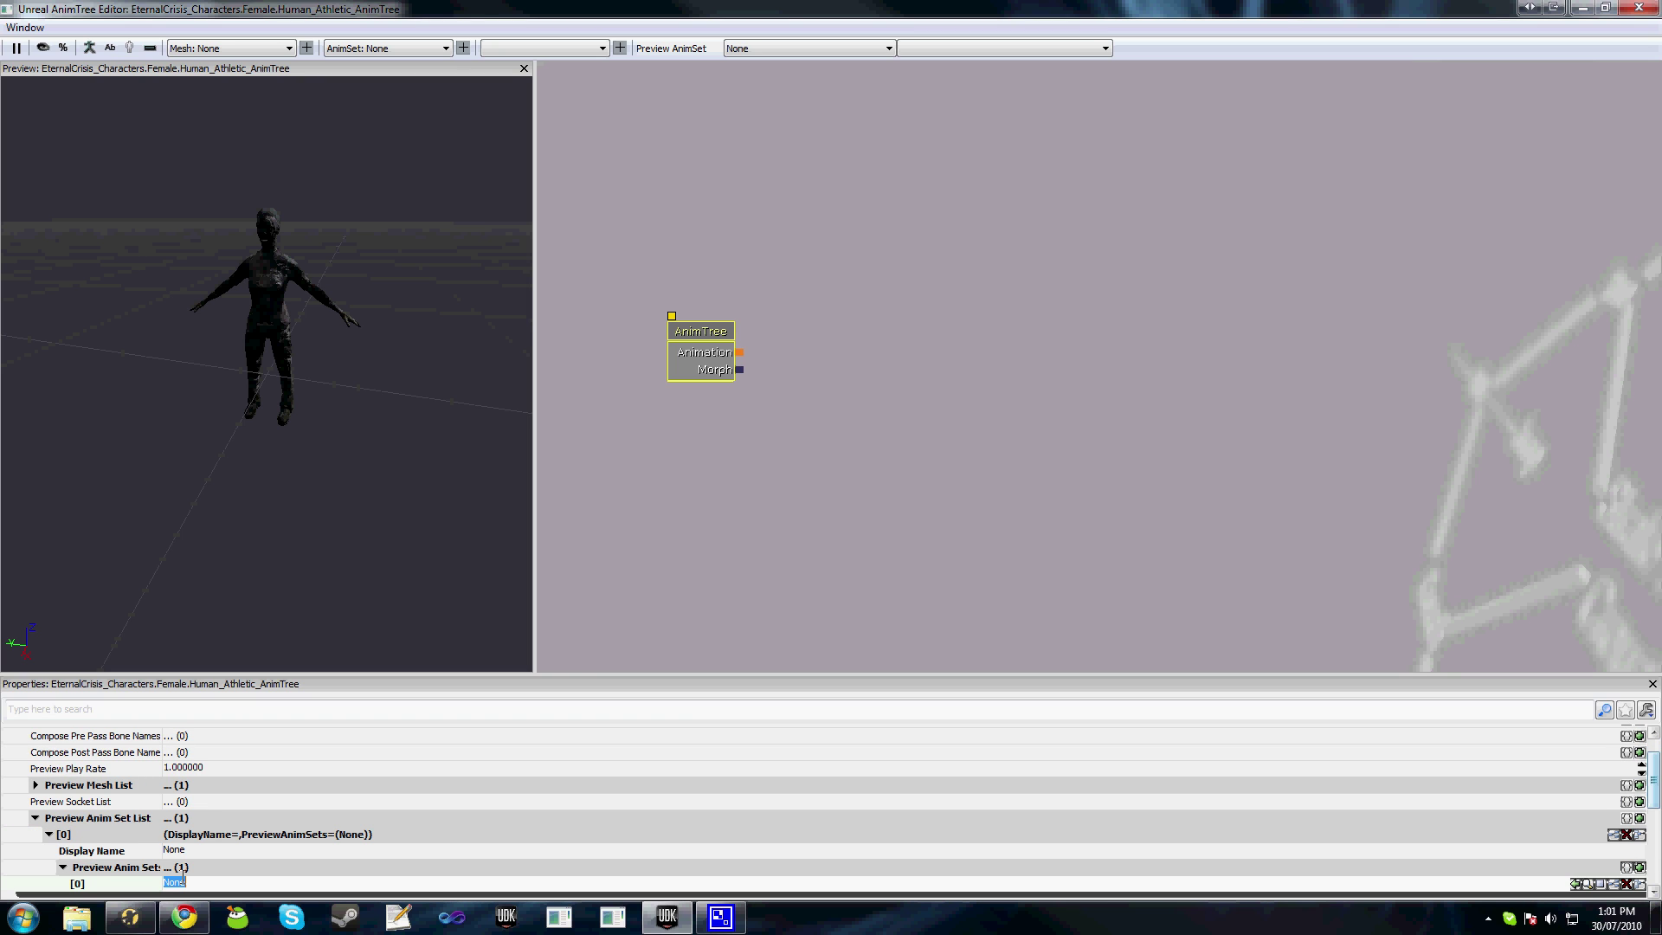
scroll(1608, 842, "down", 1)
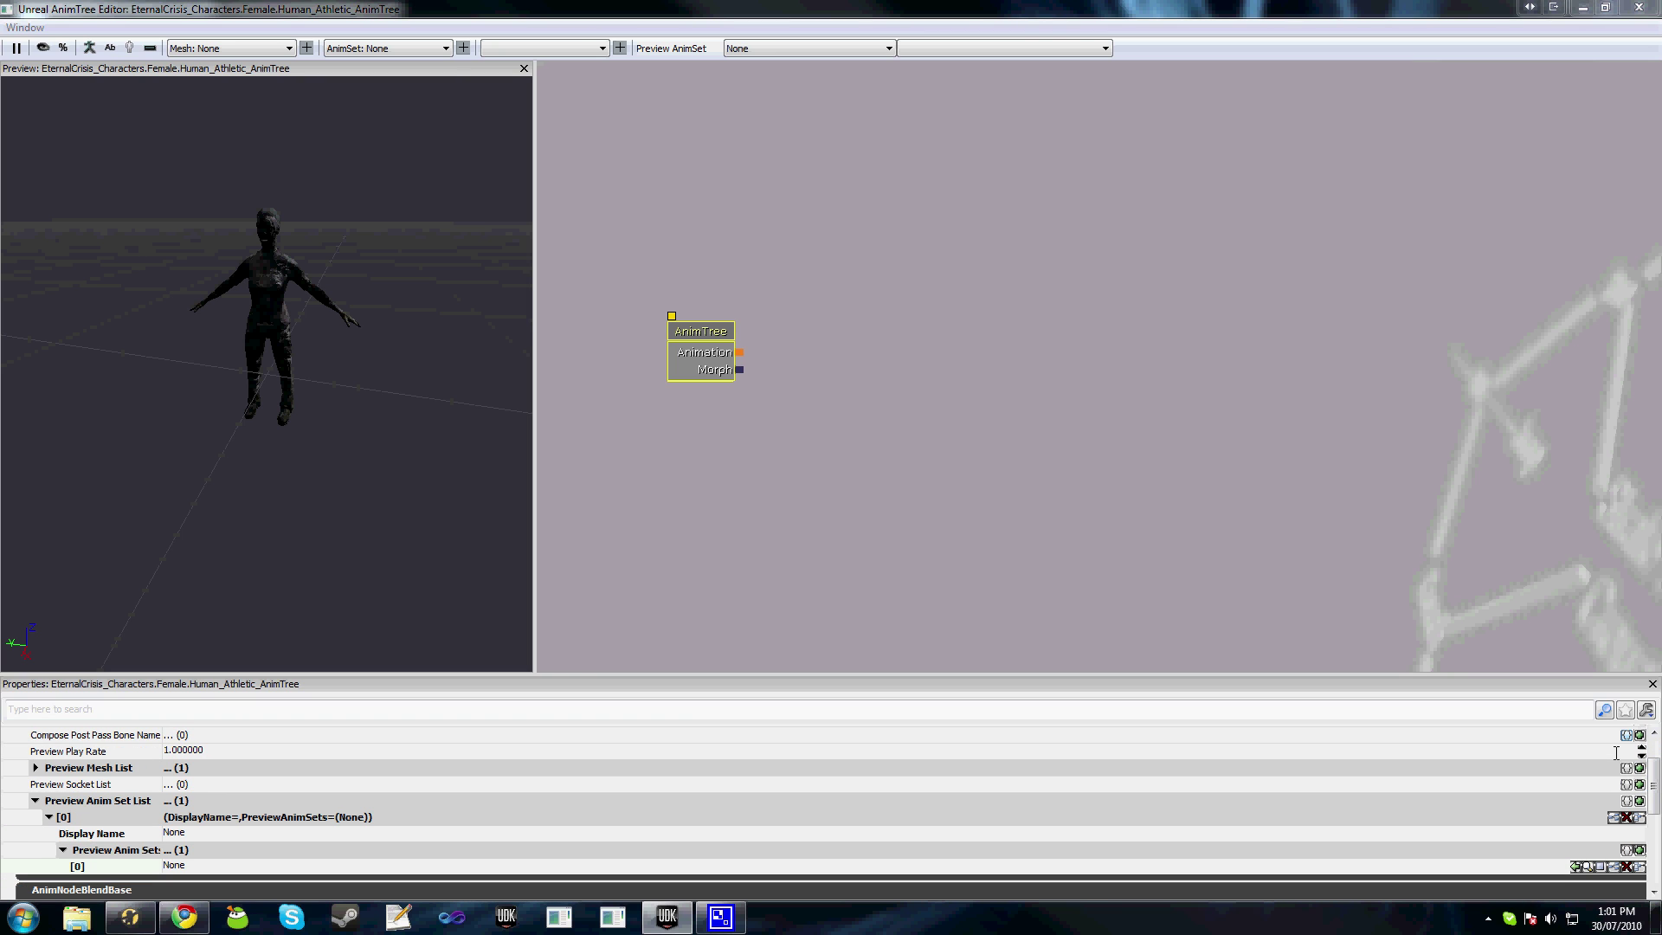
left_click(1576, 866)
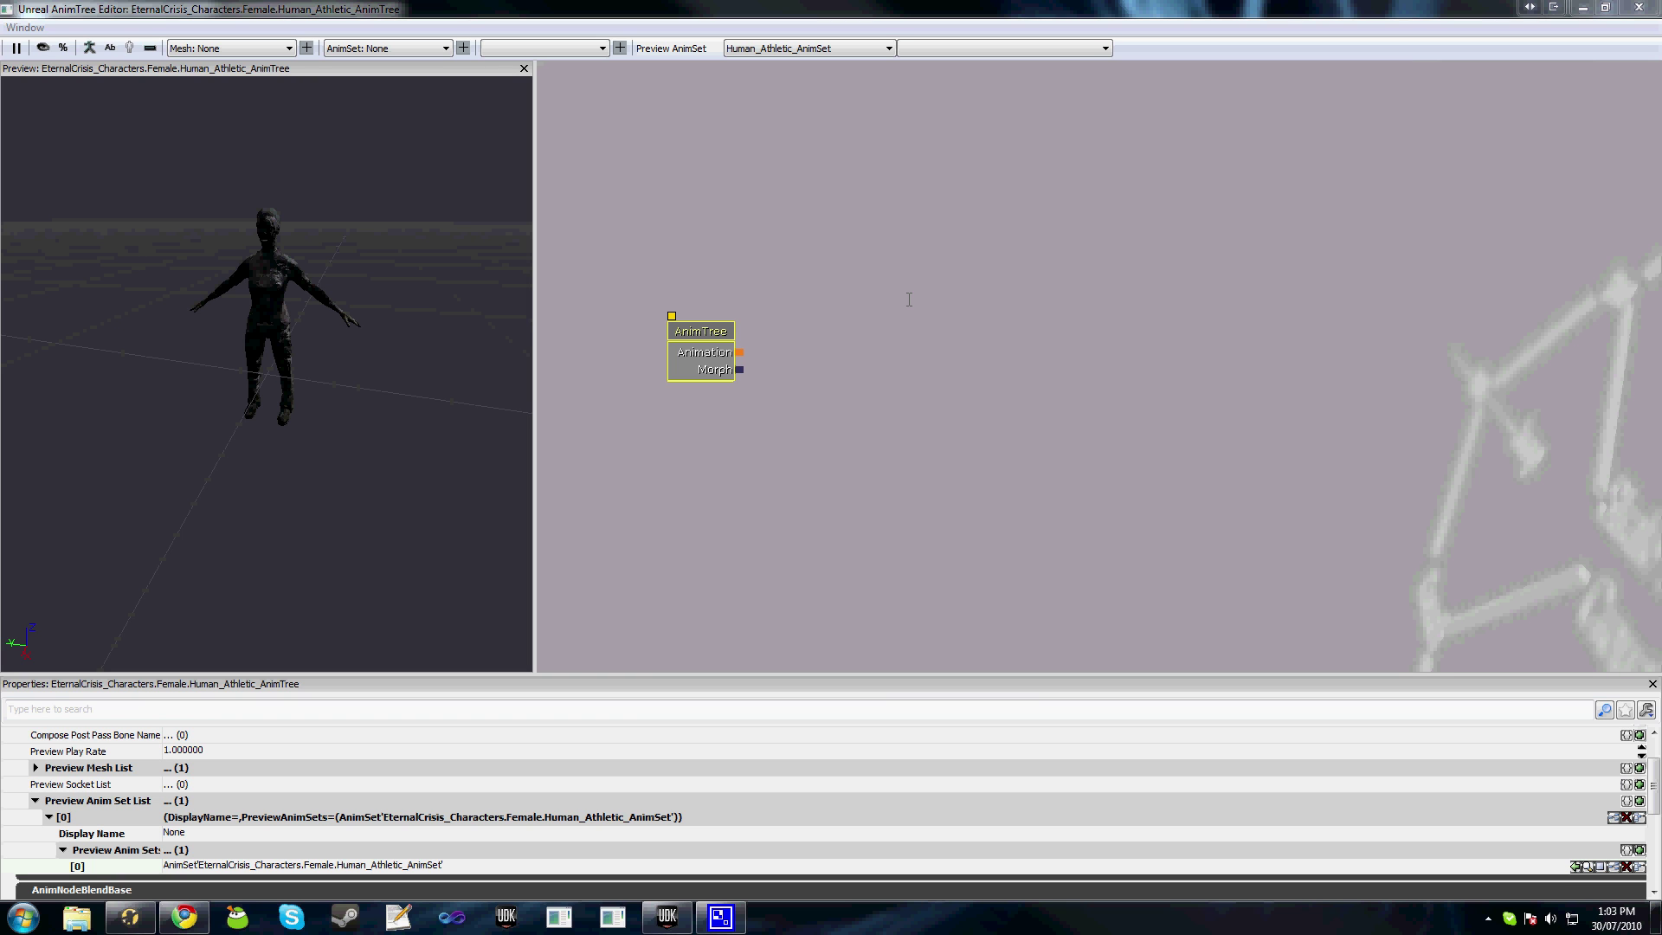
Add a UTAnimBlendByIdle node from the BlendBy animation nodes and place it beside the AnimTree node.
right_click(815, 337)
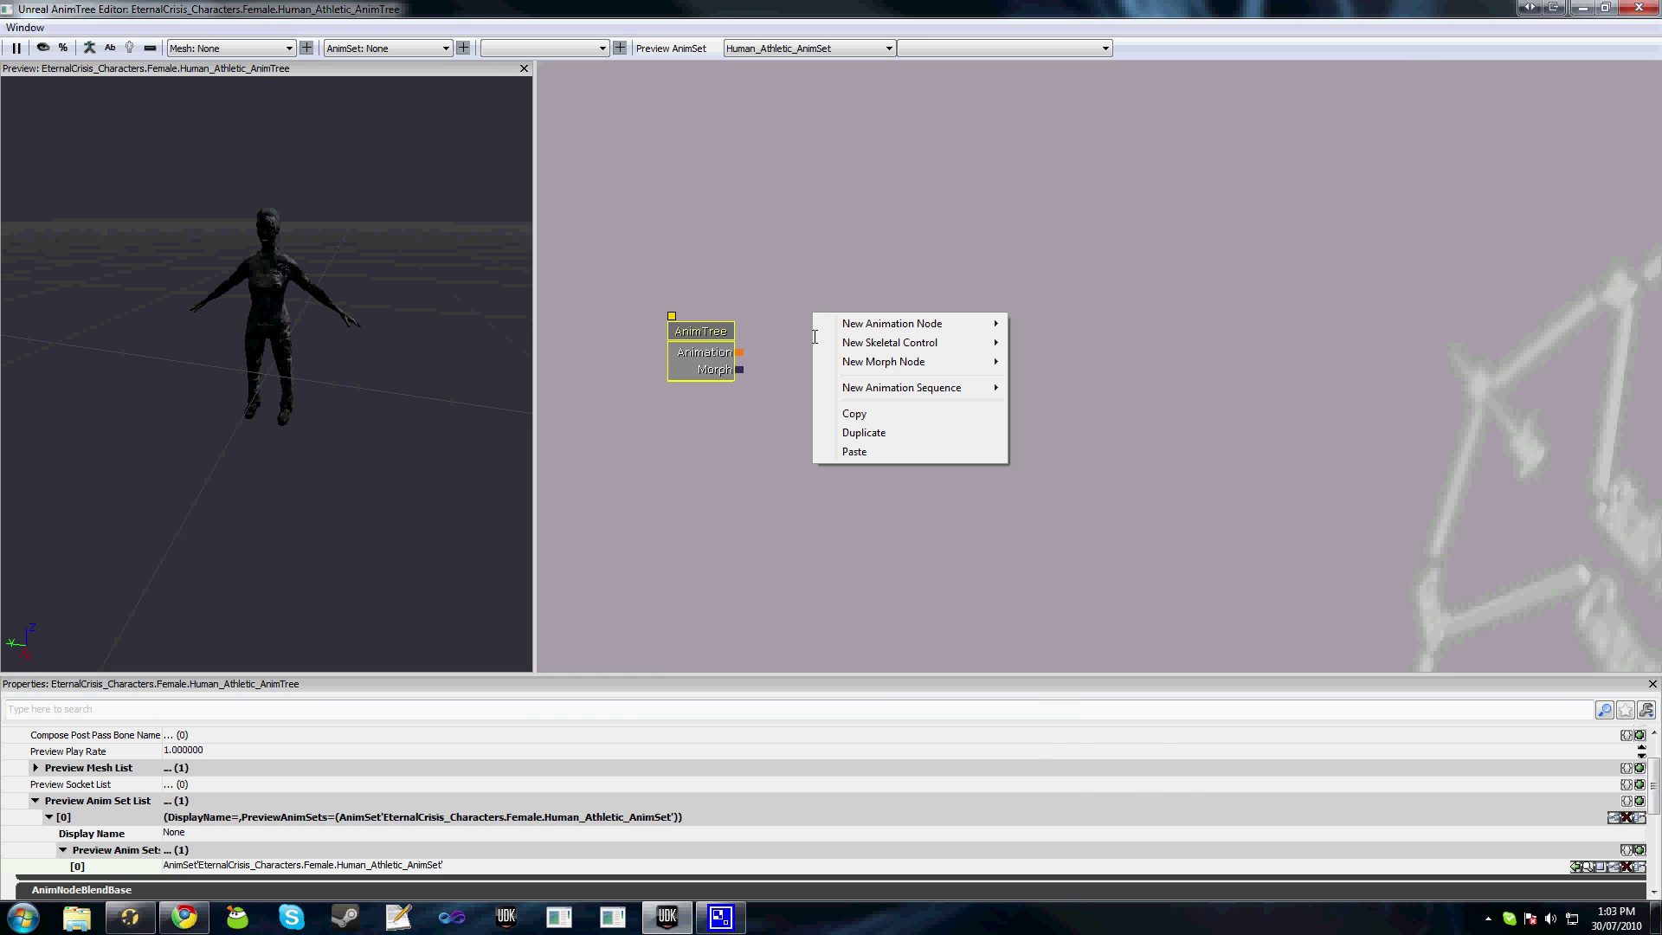
mouse_move(987, 326)
mouse_move(1057, 327)
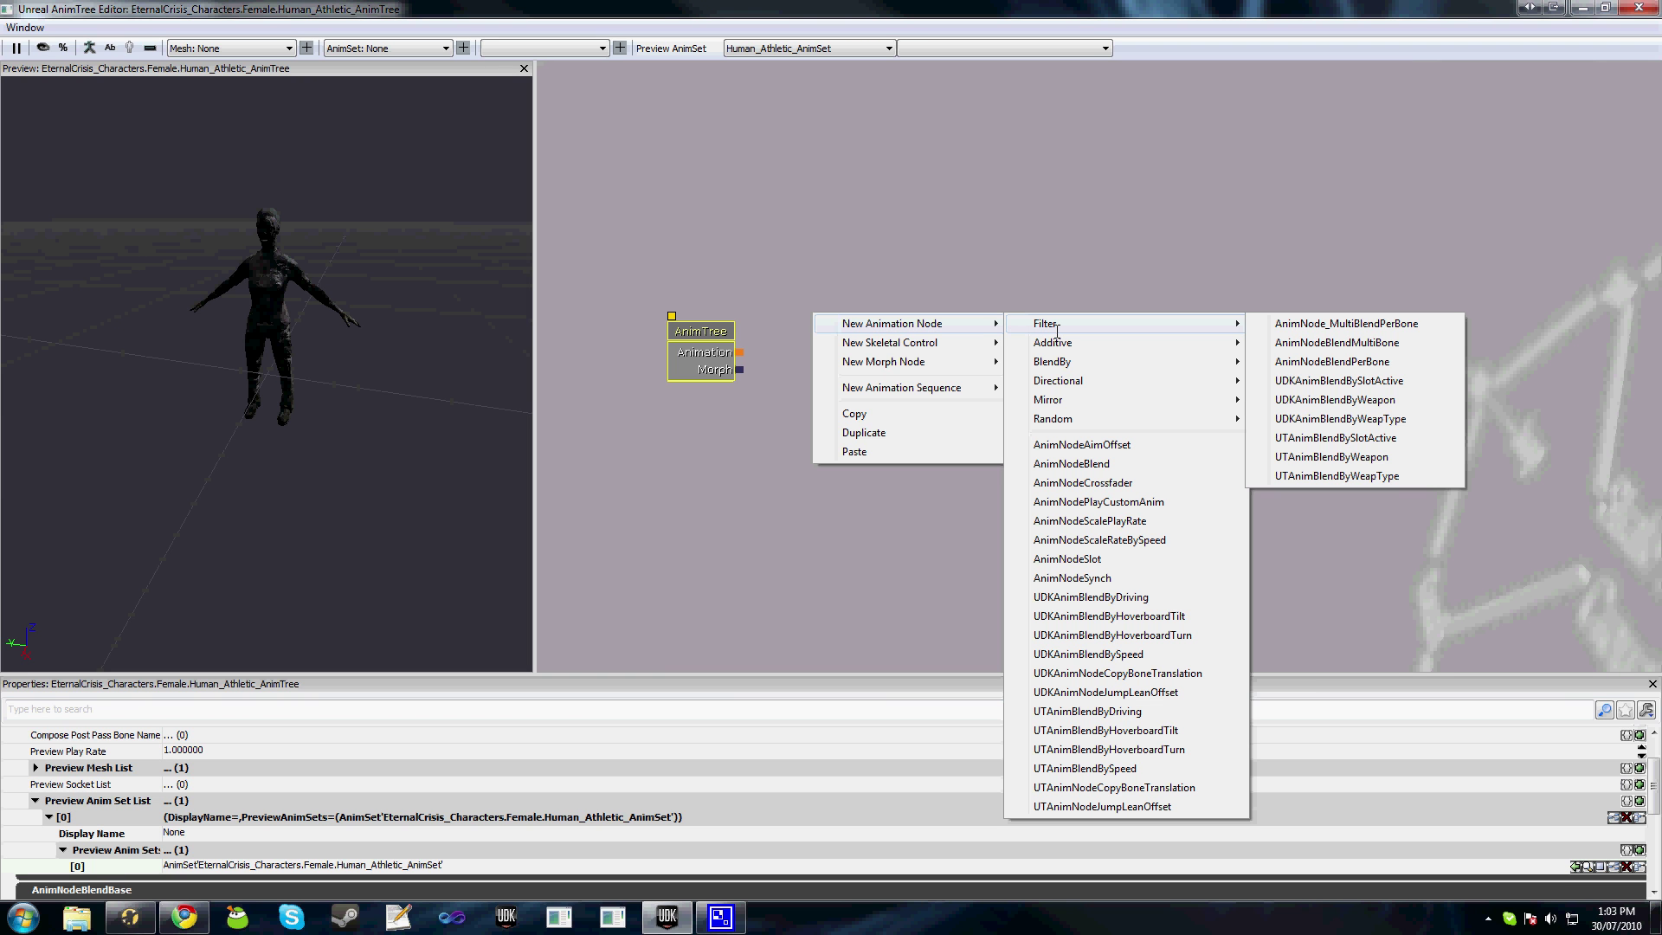
mouse_move(1069, 360)
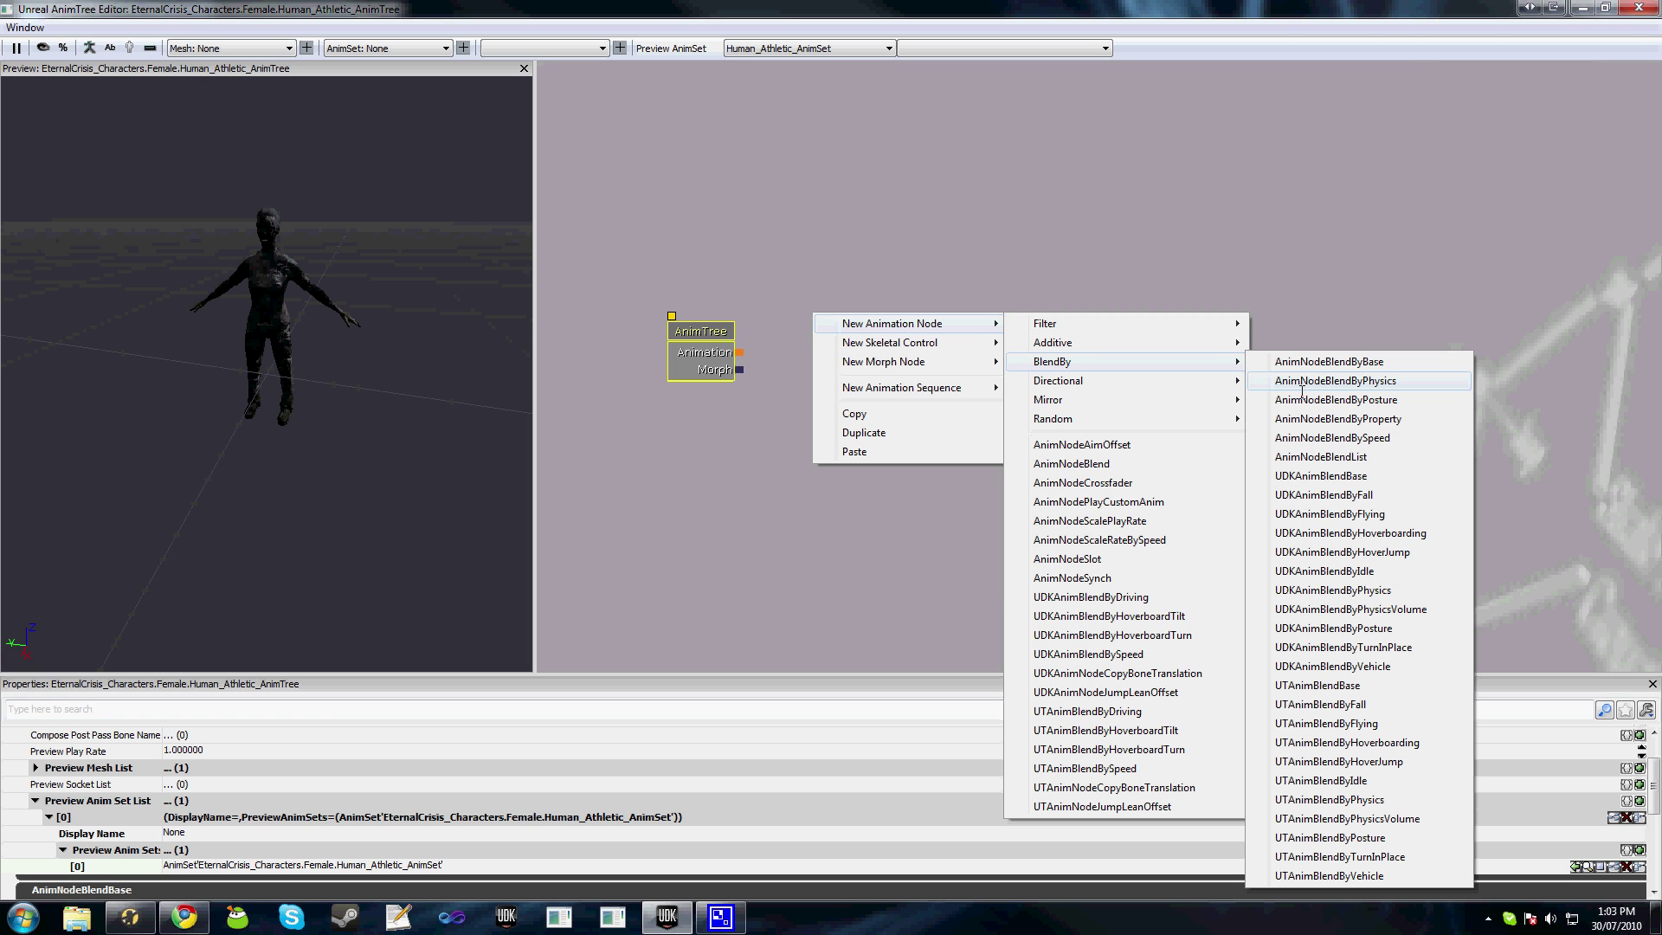
left_click(1341, 782)
left_click(921, 378)
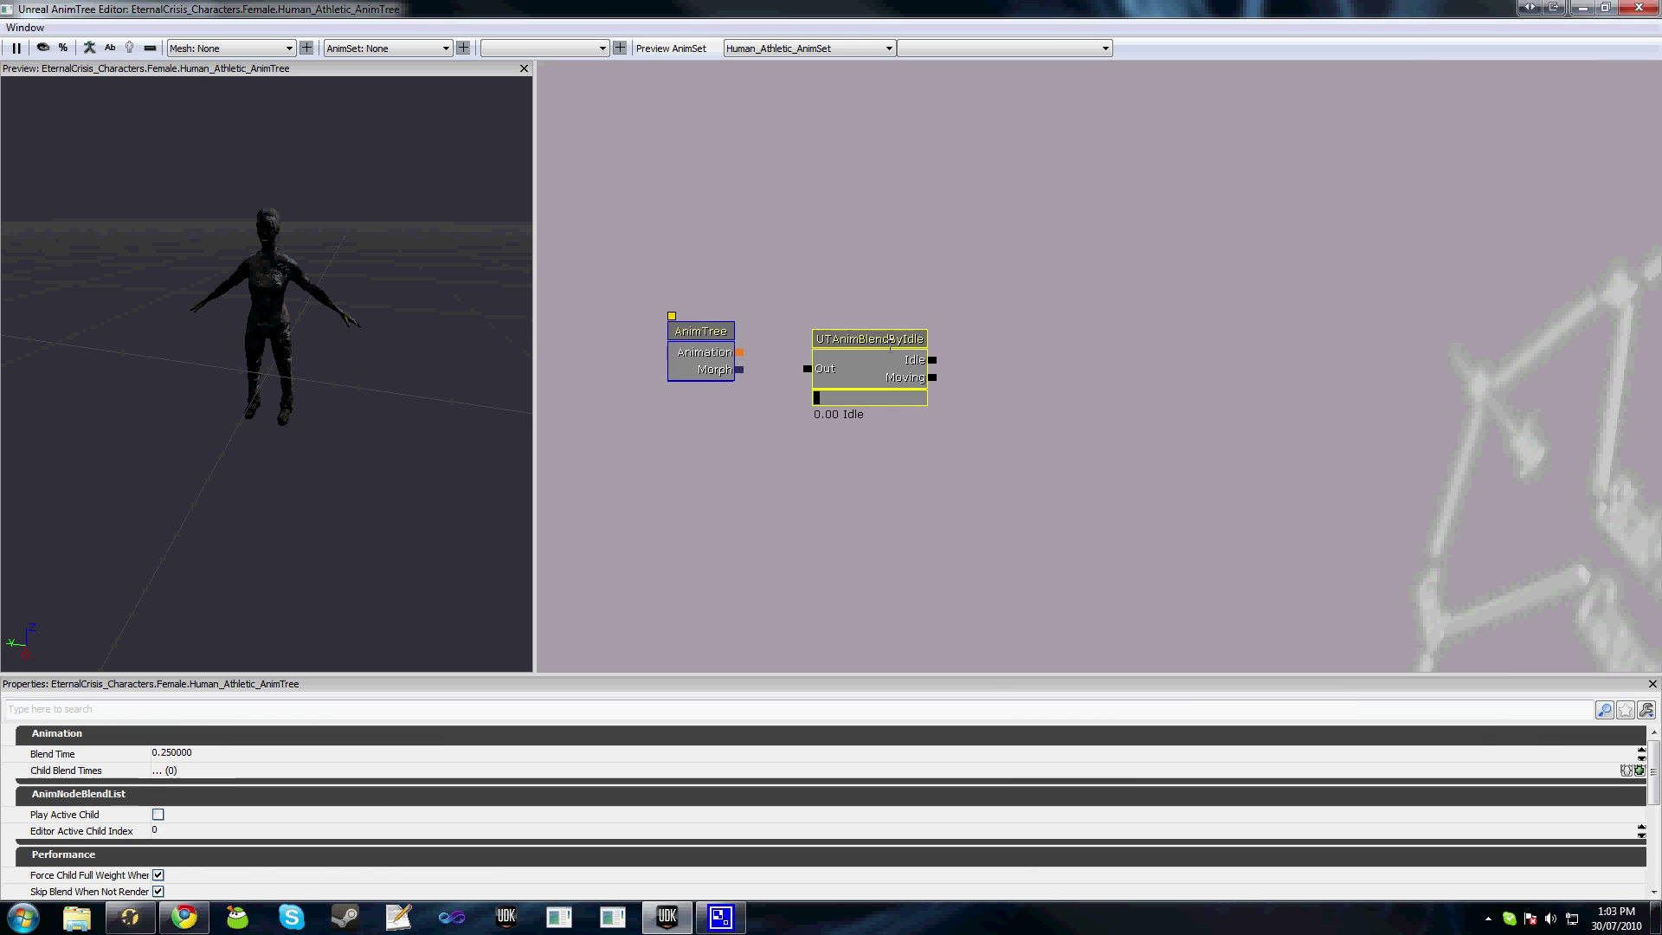
left_click_drag(921, 378, 930, 346, "ctrl")
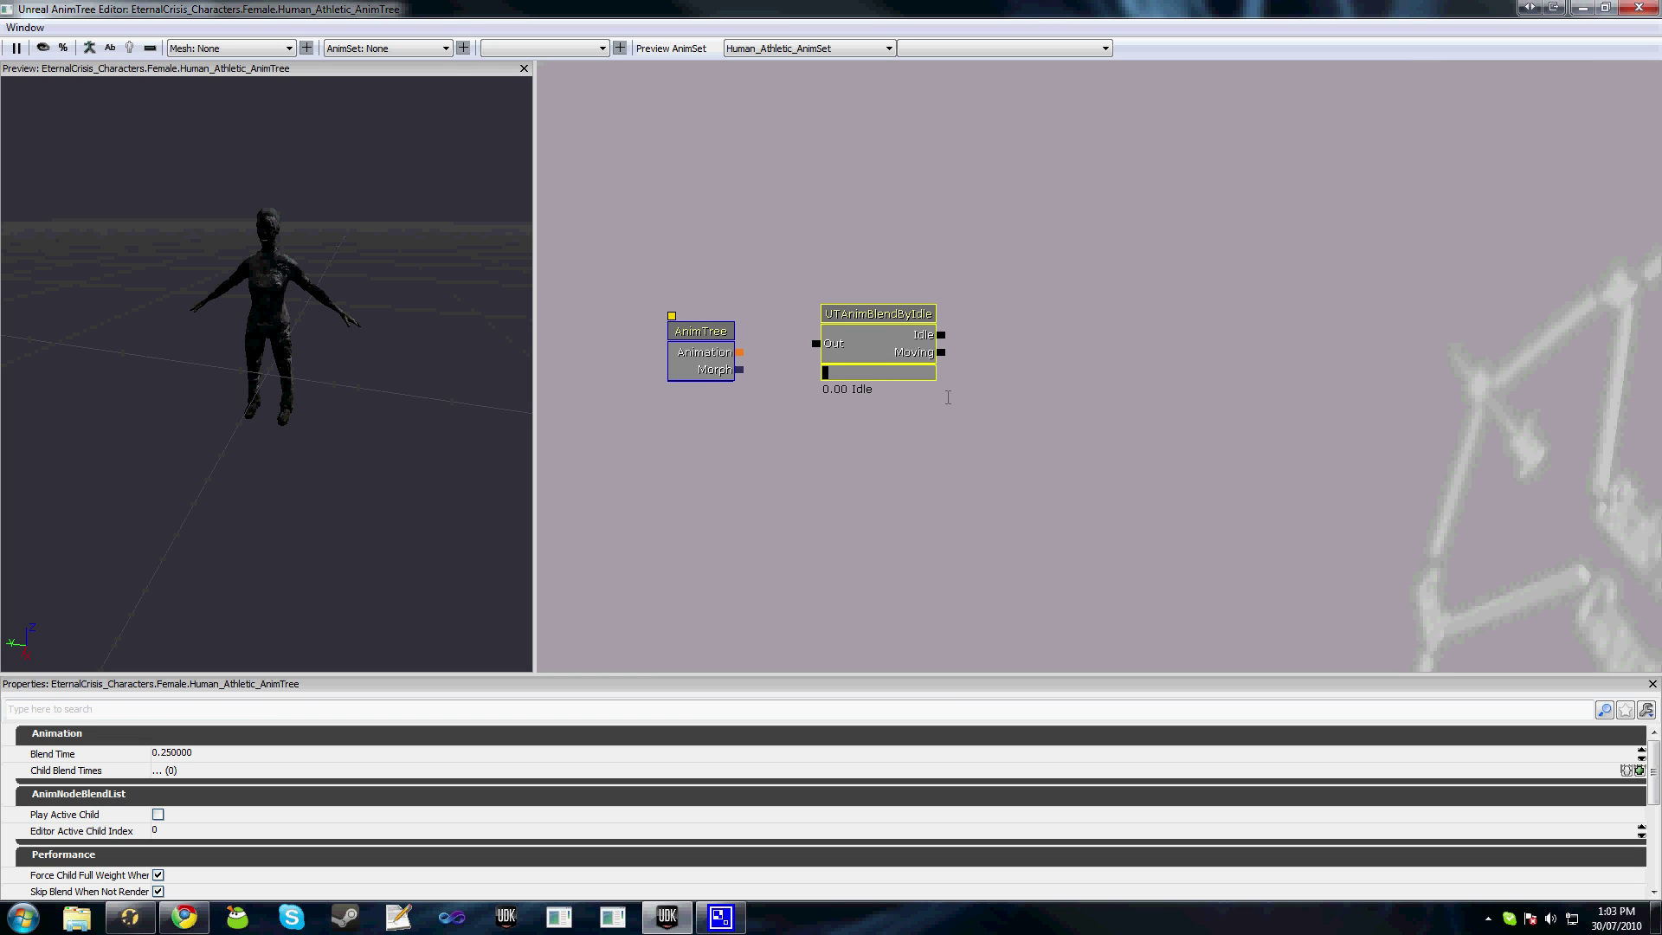
Add an AnimNodeSequence node beyond the blend node and set its Anim Seq Name to ec_female_idle.
right_click(1046, 239)
mouse_move(1071, 309)
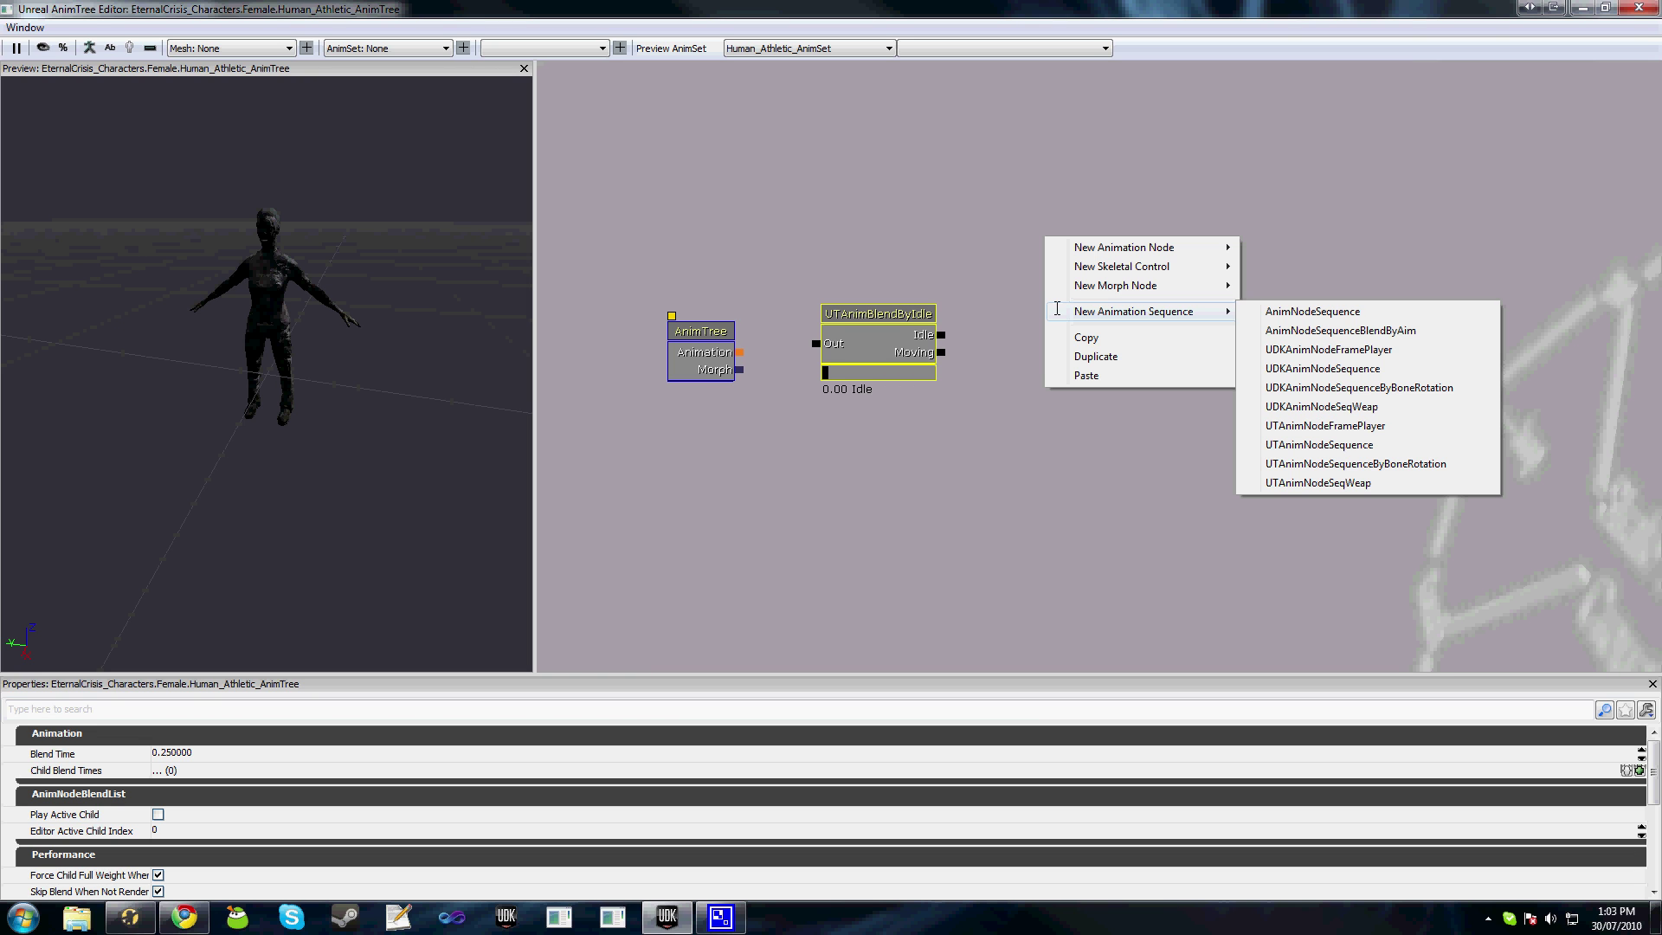
left_click(1253, 313)
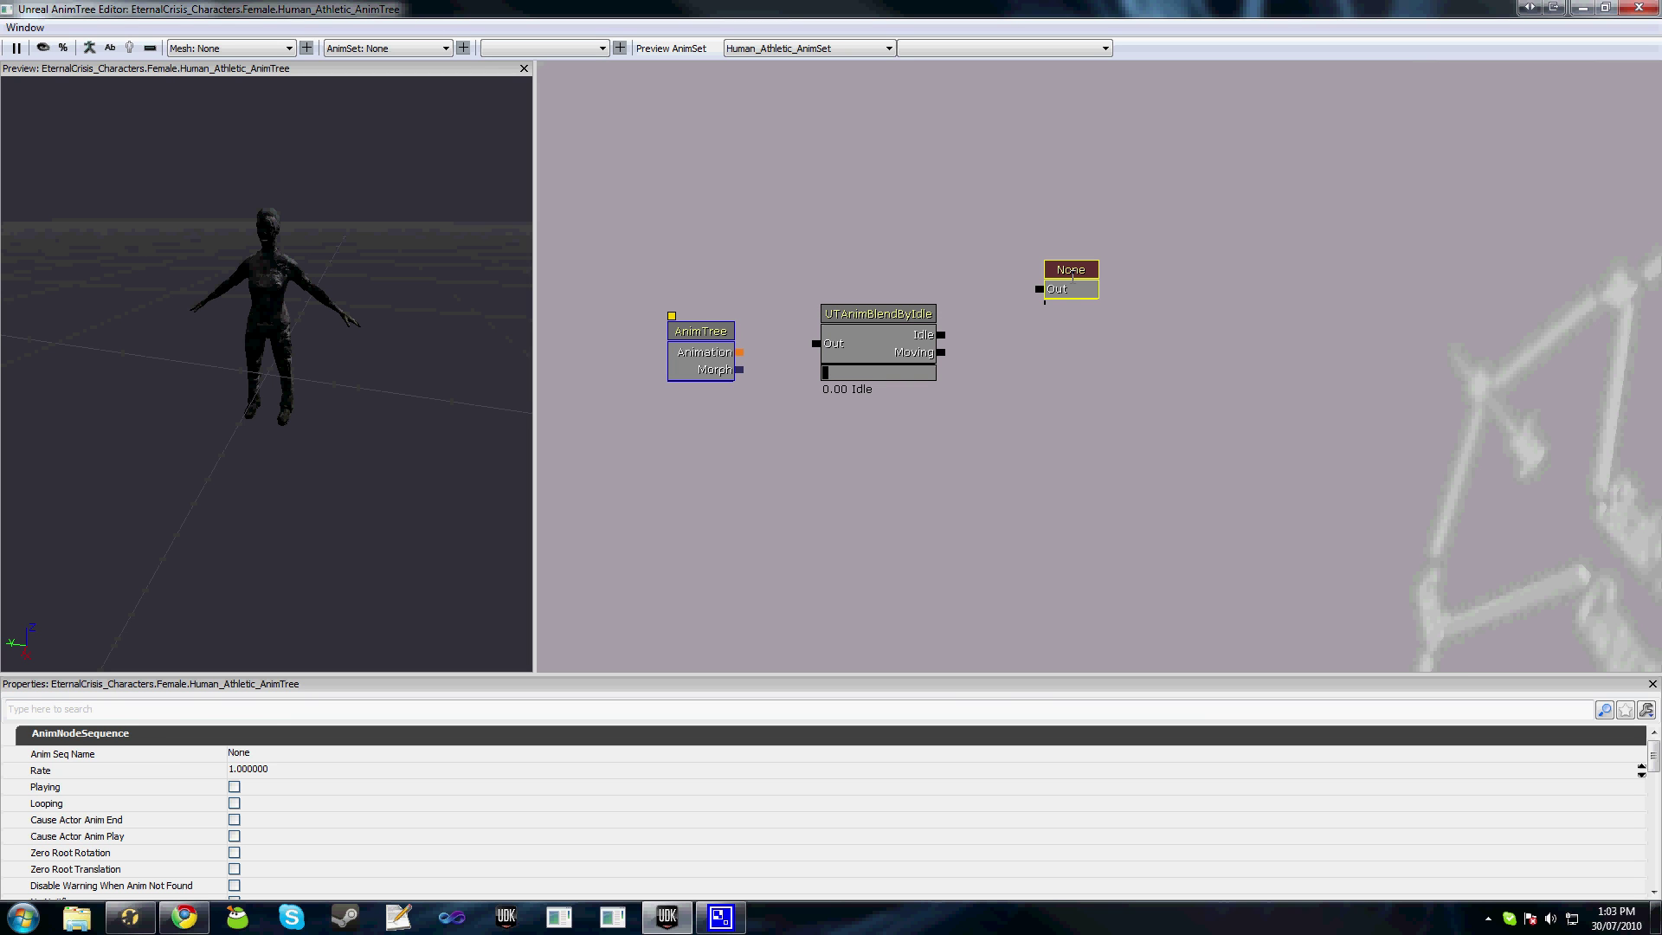
left_click(260, 753)
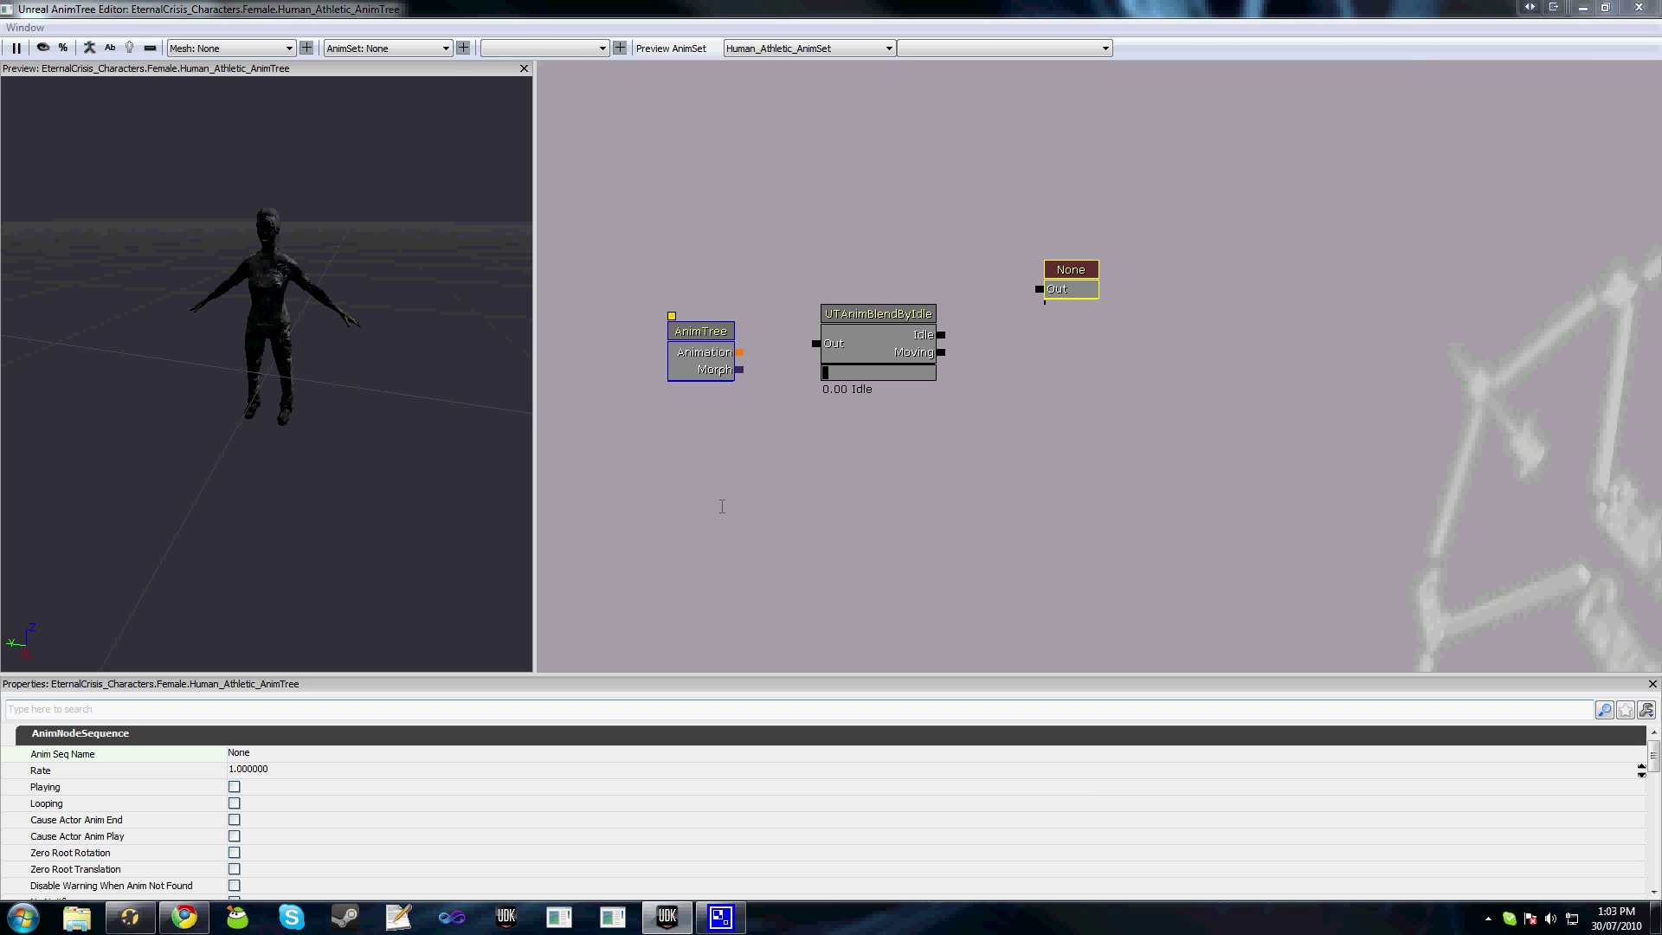
left_click(236, 746)
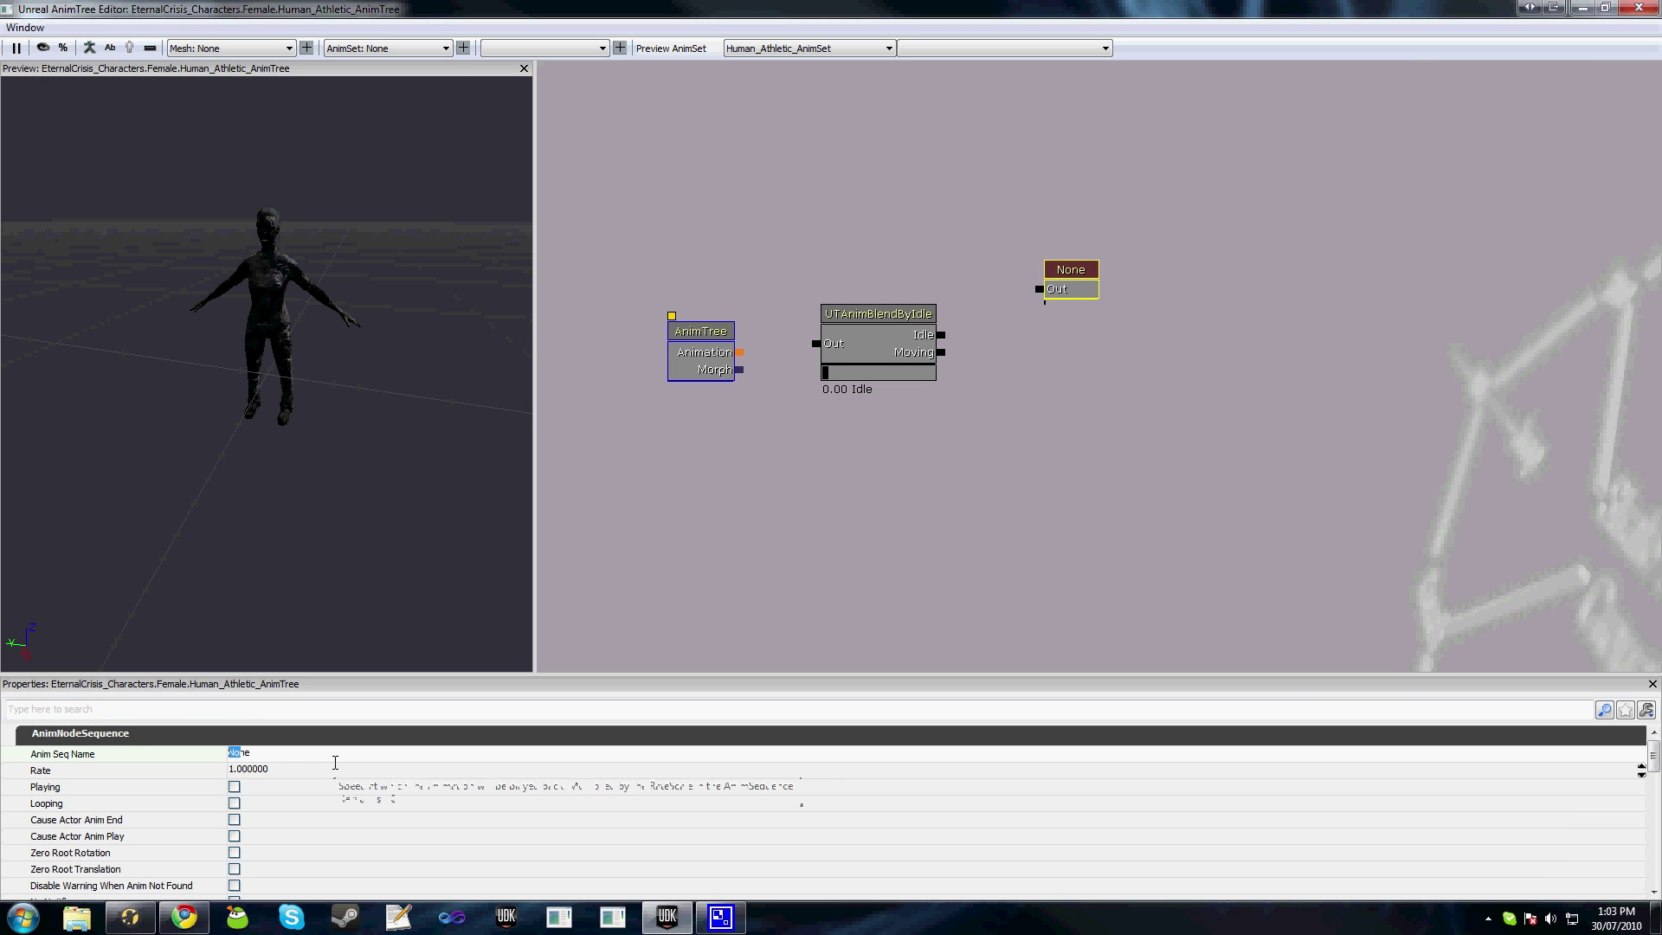
type("e")
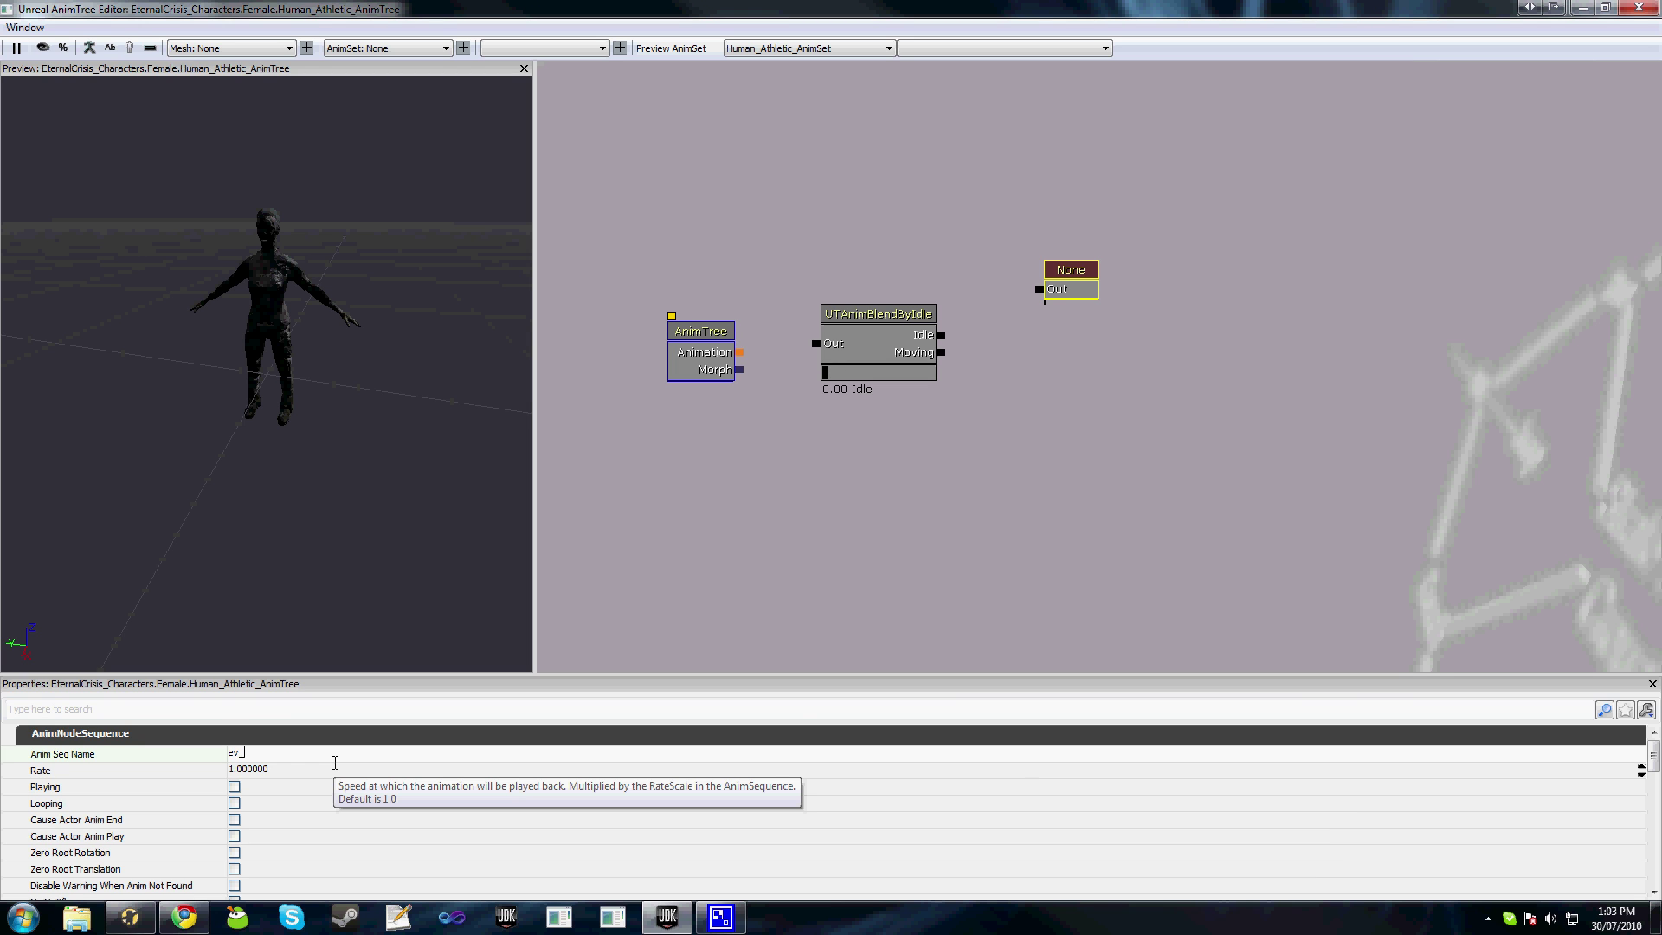
type("c_female_")
type("idle")
key("Return")
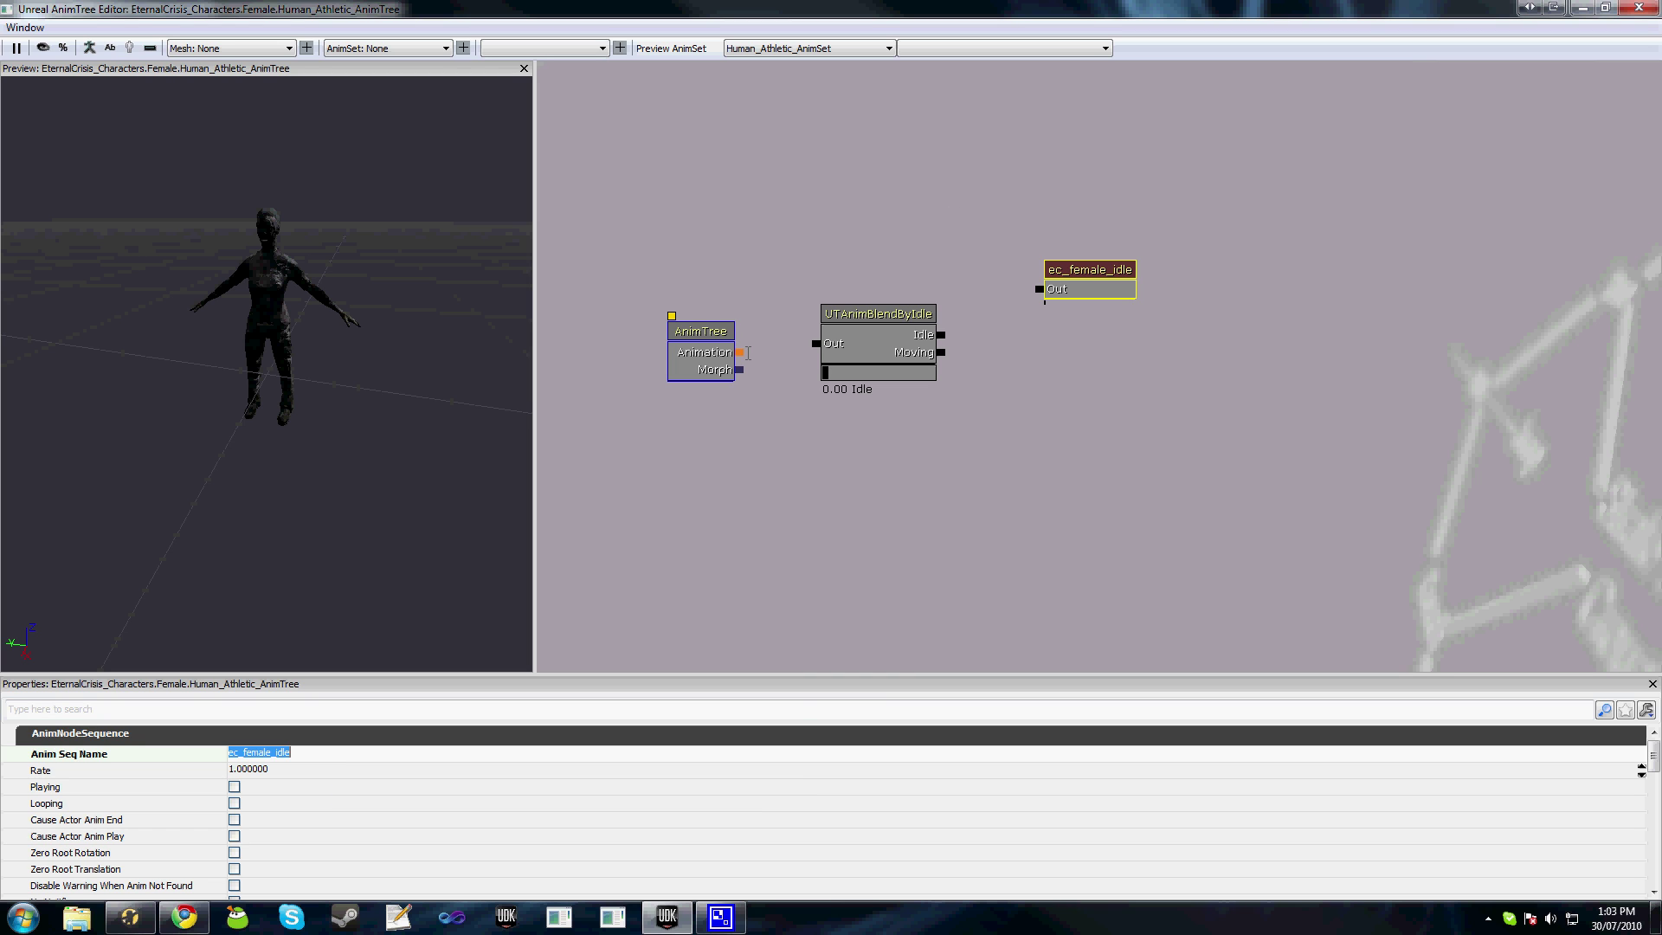
Connect the AnimTree's Animation link to UTAnimBlendByIdle's Out, and the blend node's Idle link to the ec_female_idle sequence's Out.
left_click_drag(748, 352, 815, 343)
left_click_drag(946, 335, 1039, 289)
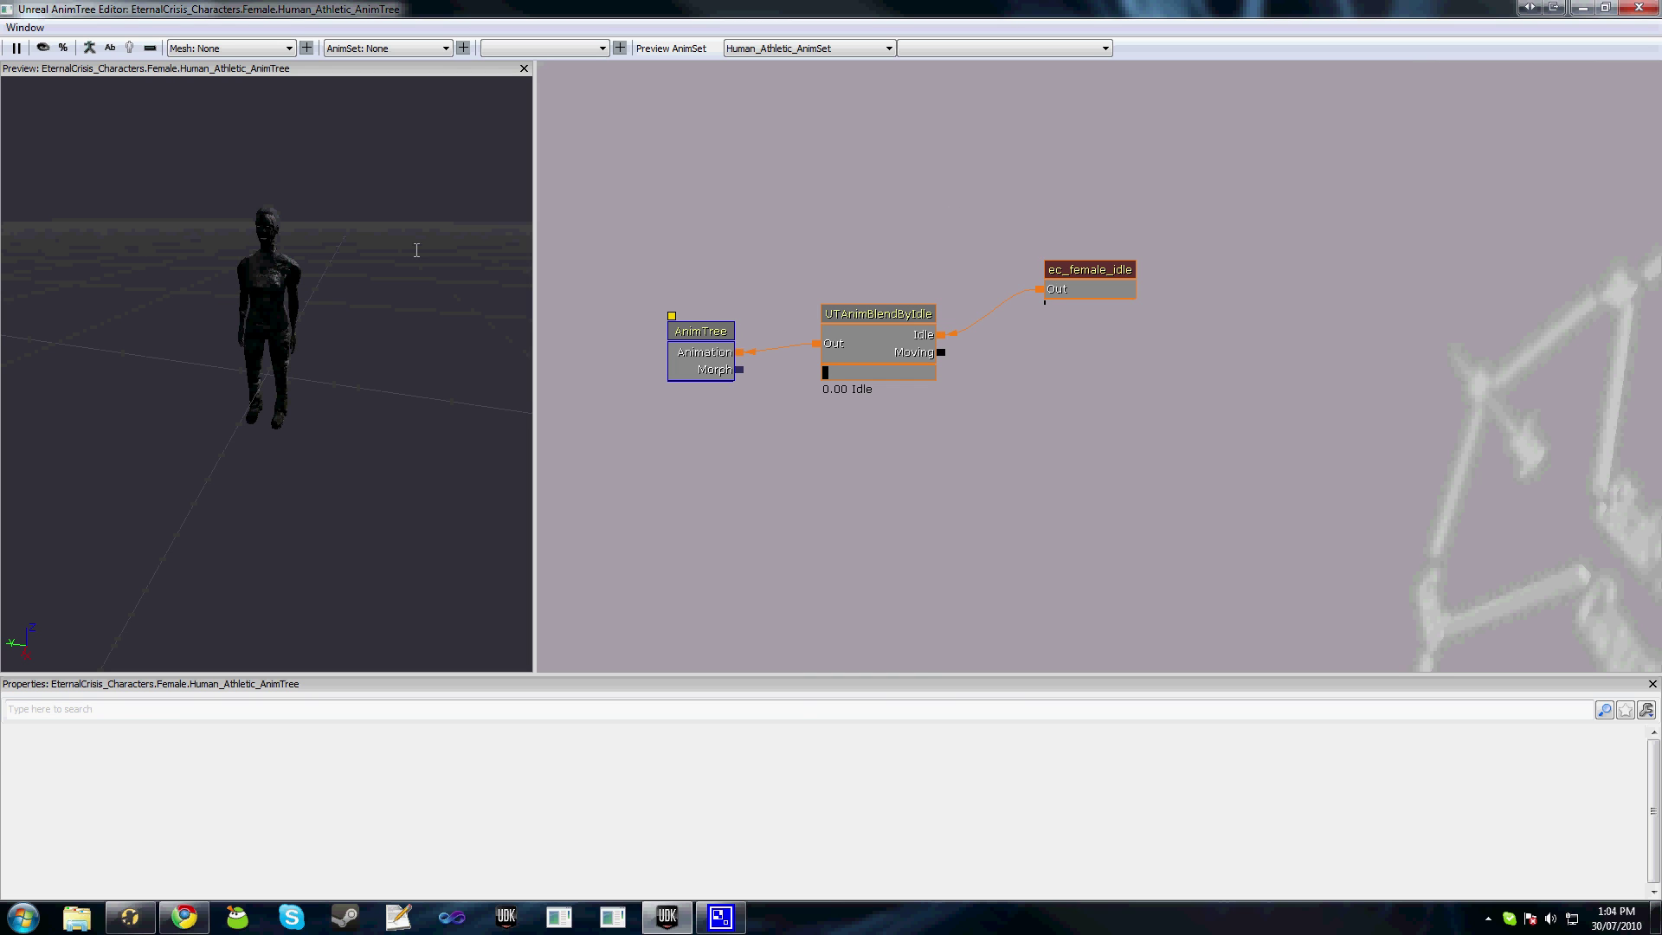
left_click_drag(579, 355, 585, 355)
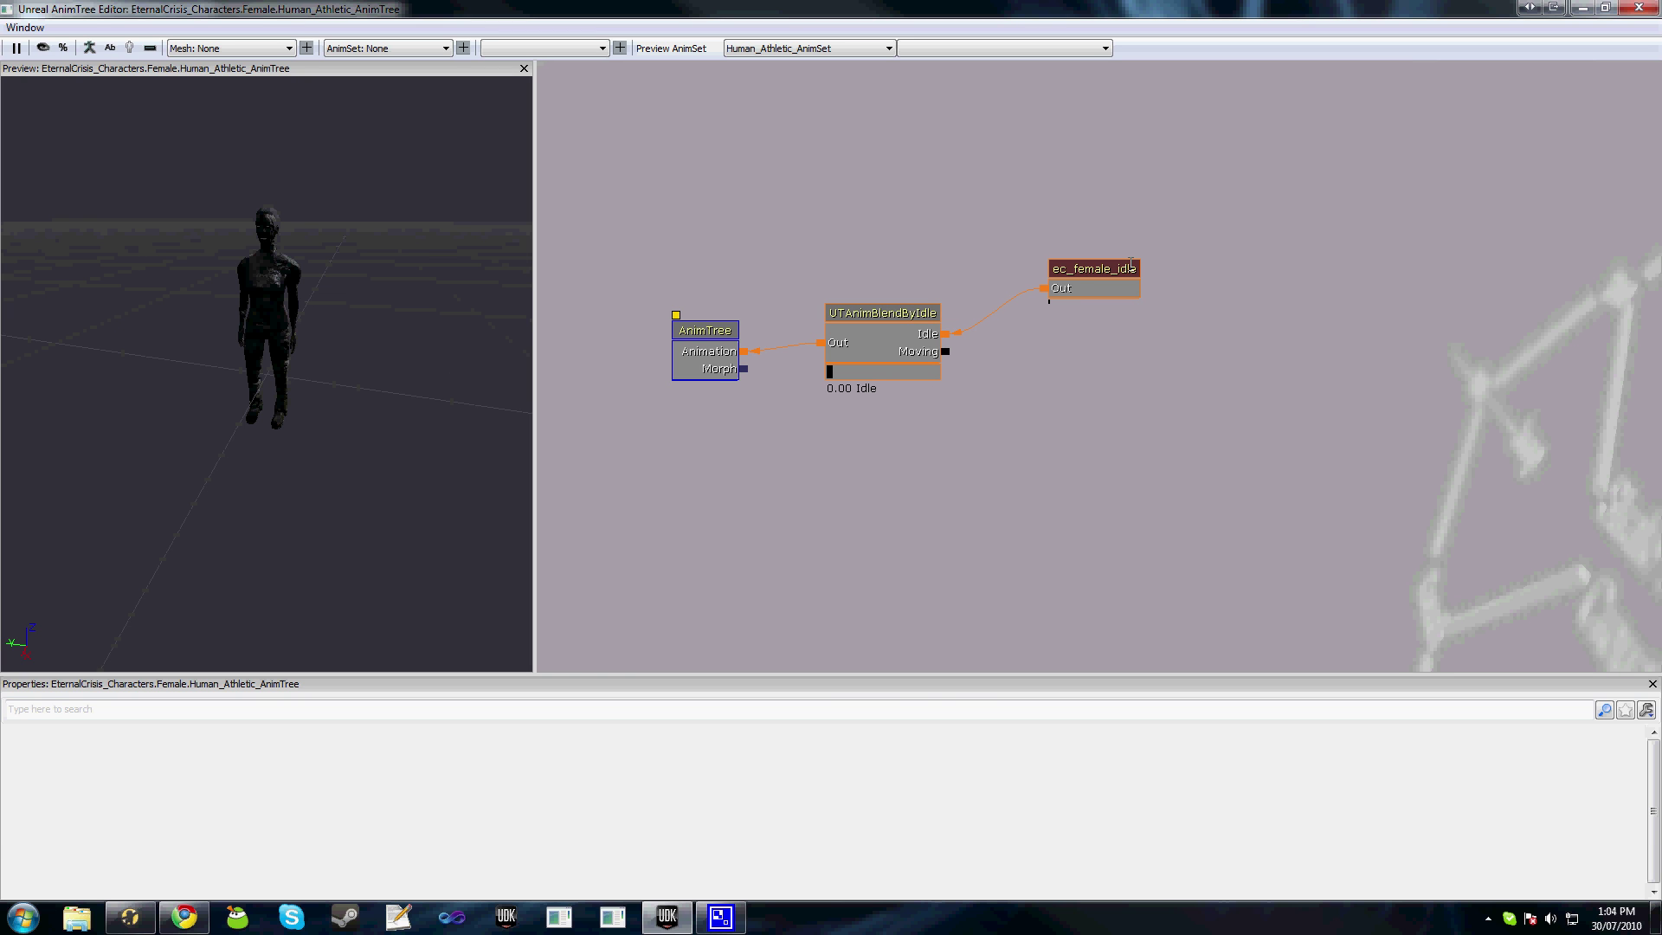
Select the ec_female_idle sequence node and enable Playing to preview its animation on the character.
left_click(1131, 264)
left_click(1105, 411)
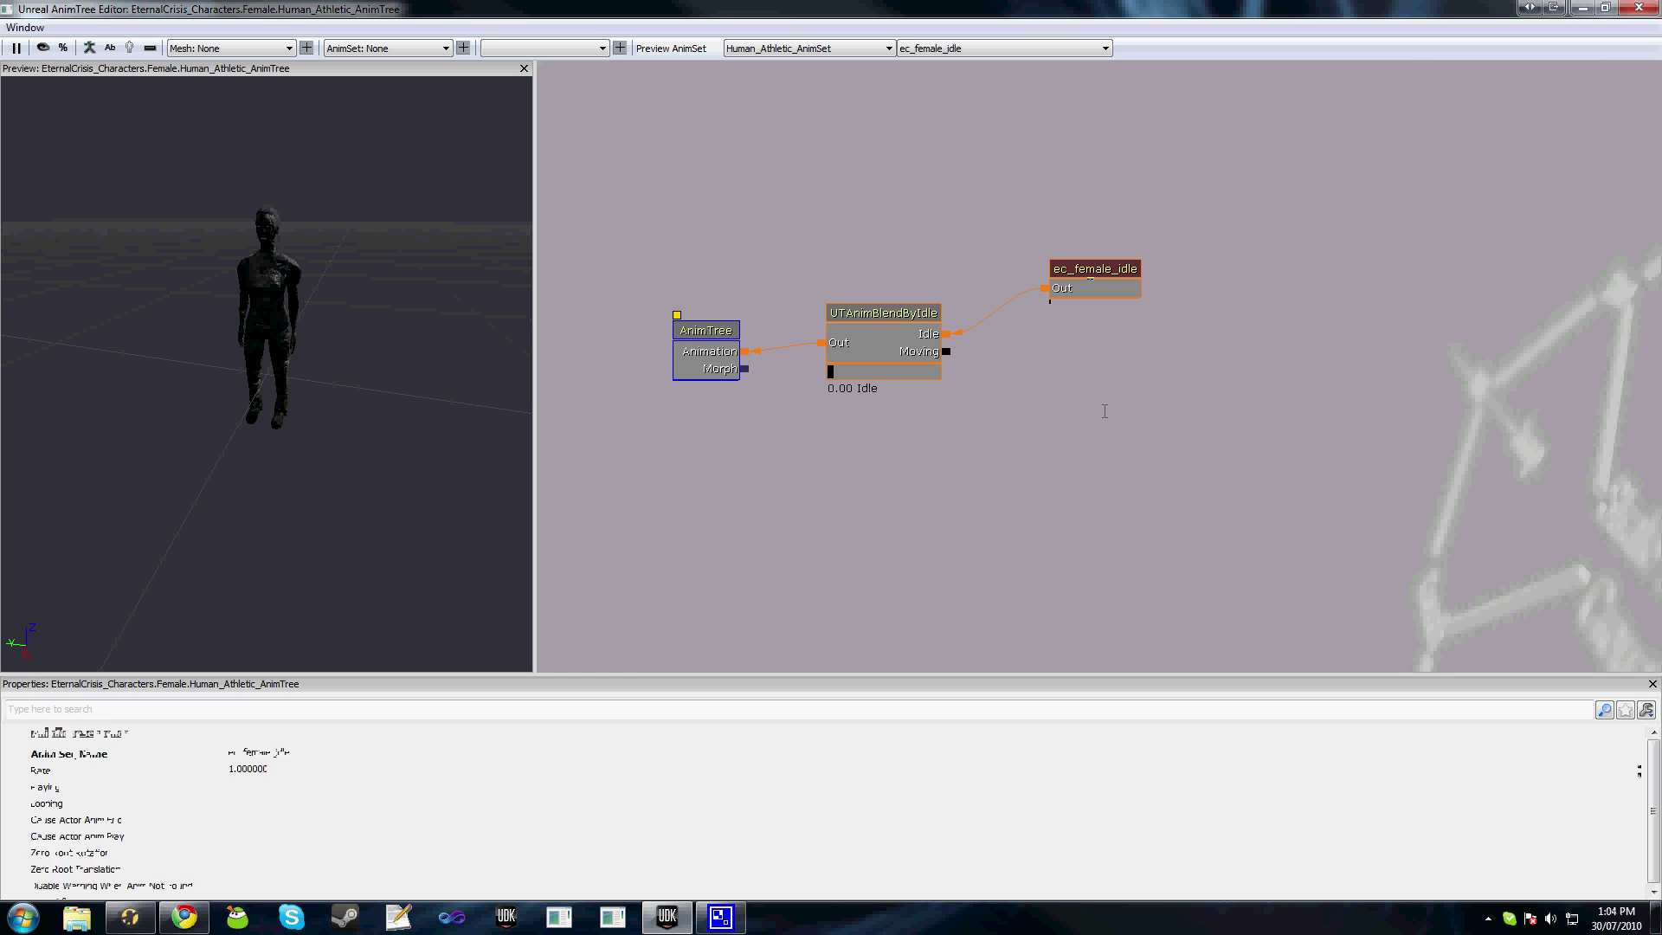
left_click(1090, 285)
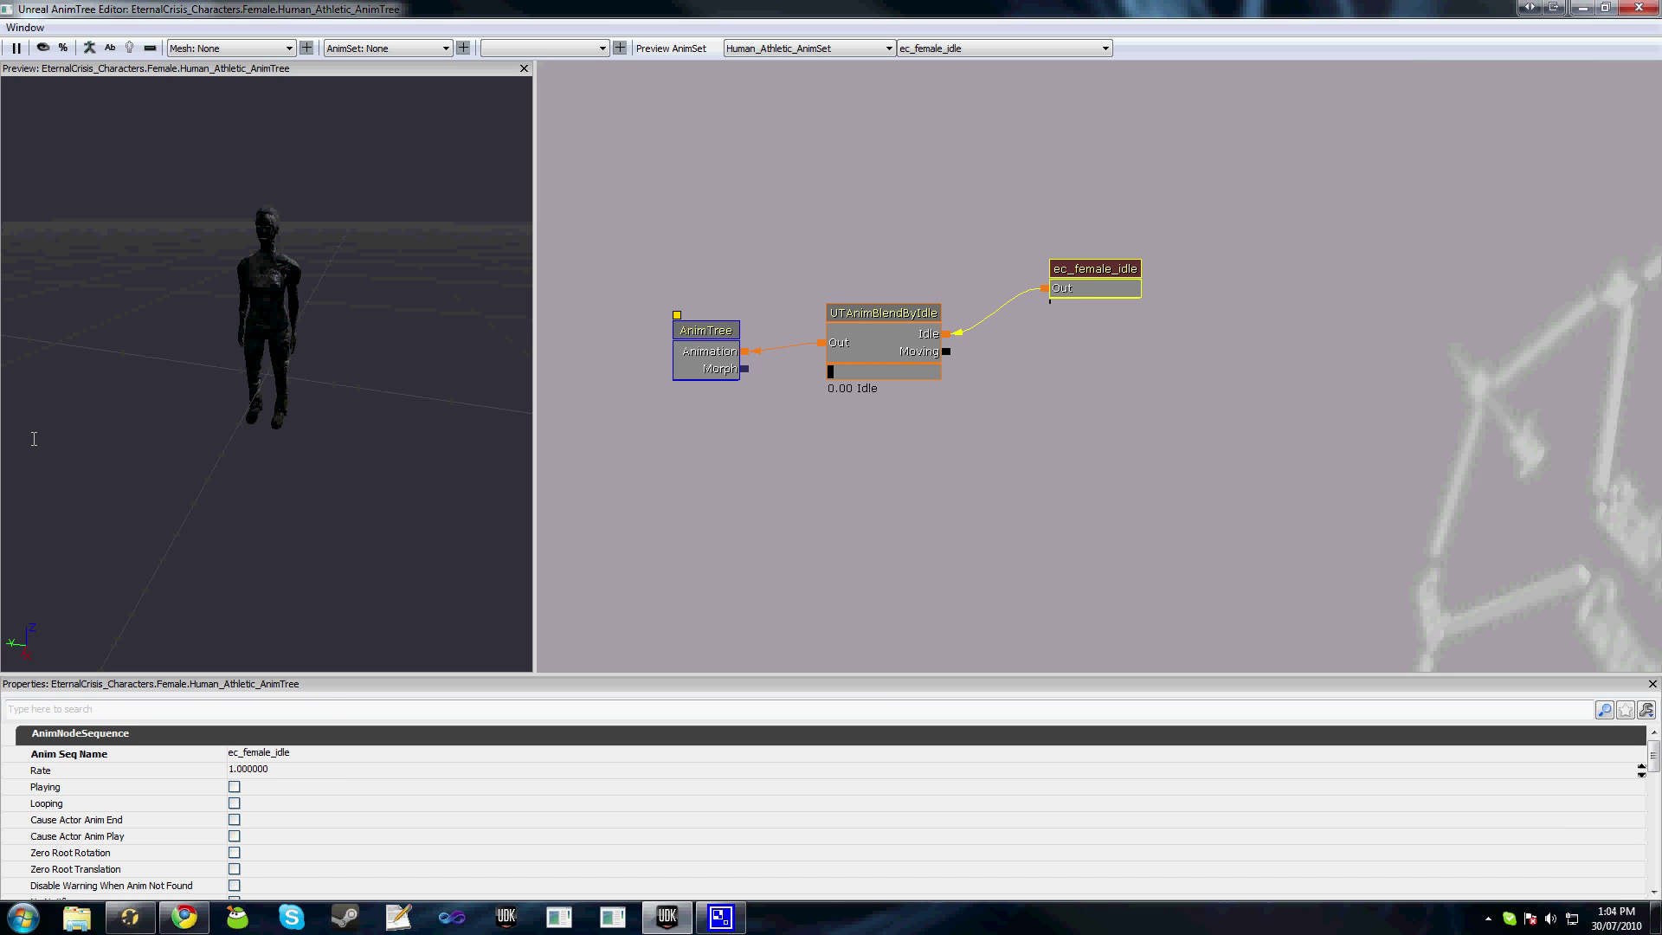
left_click(303, 771)
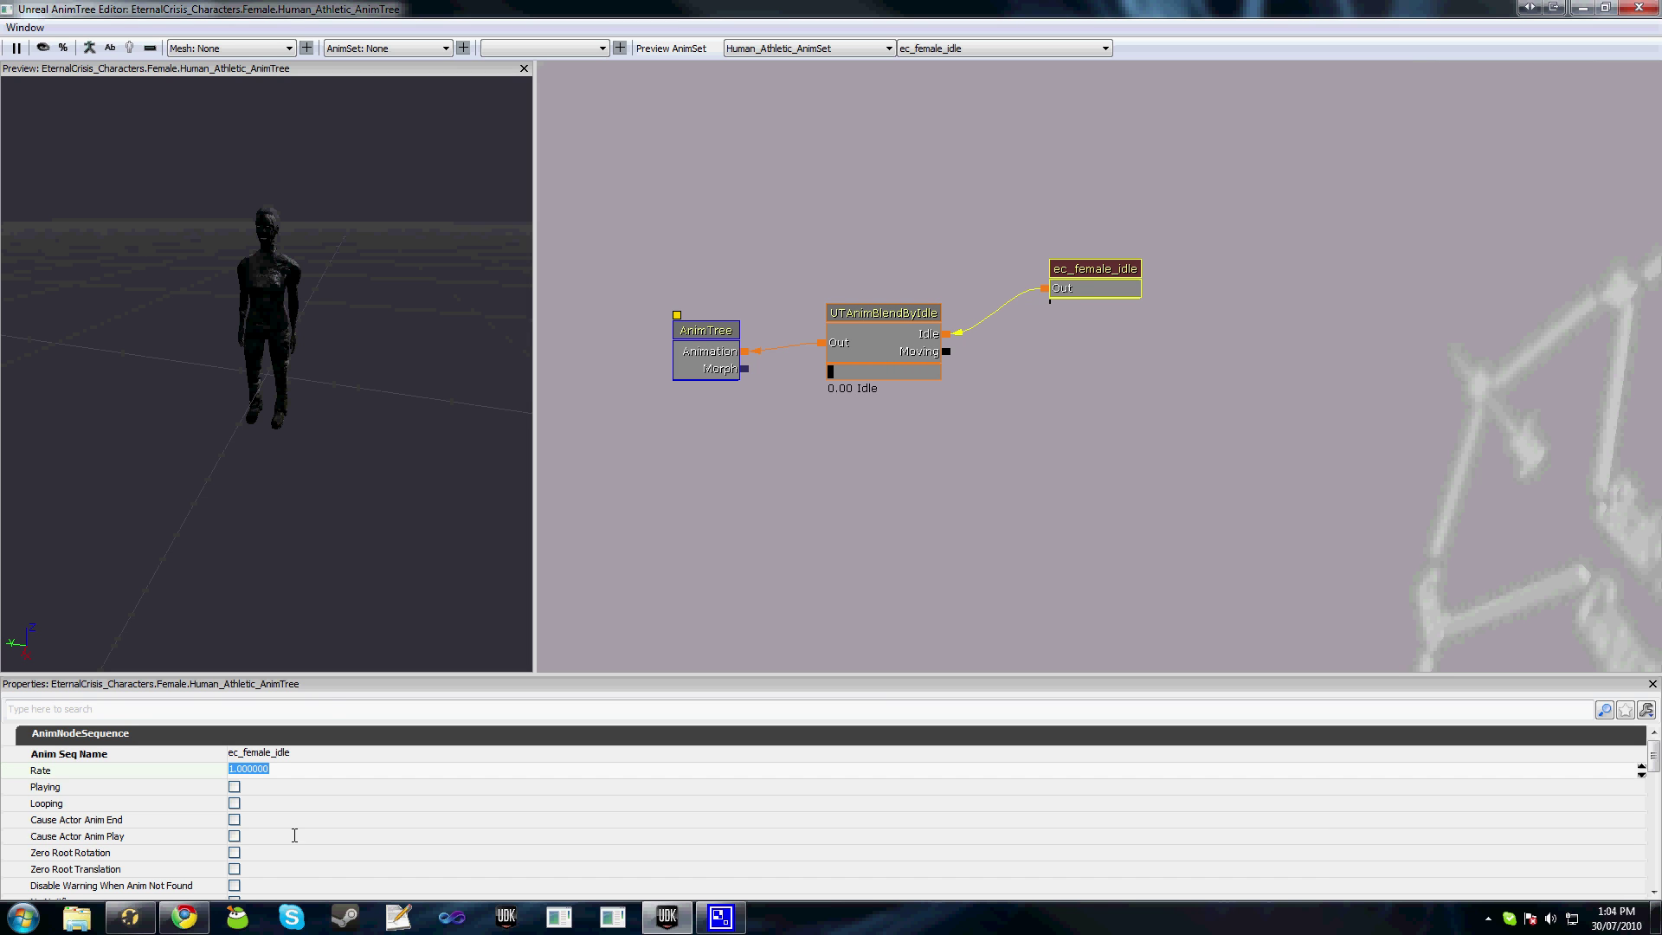
scroll(248, 787, "down", 1)
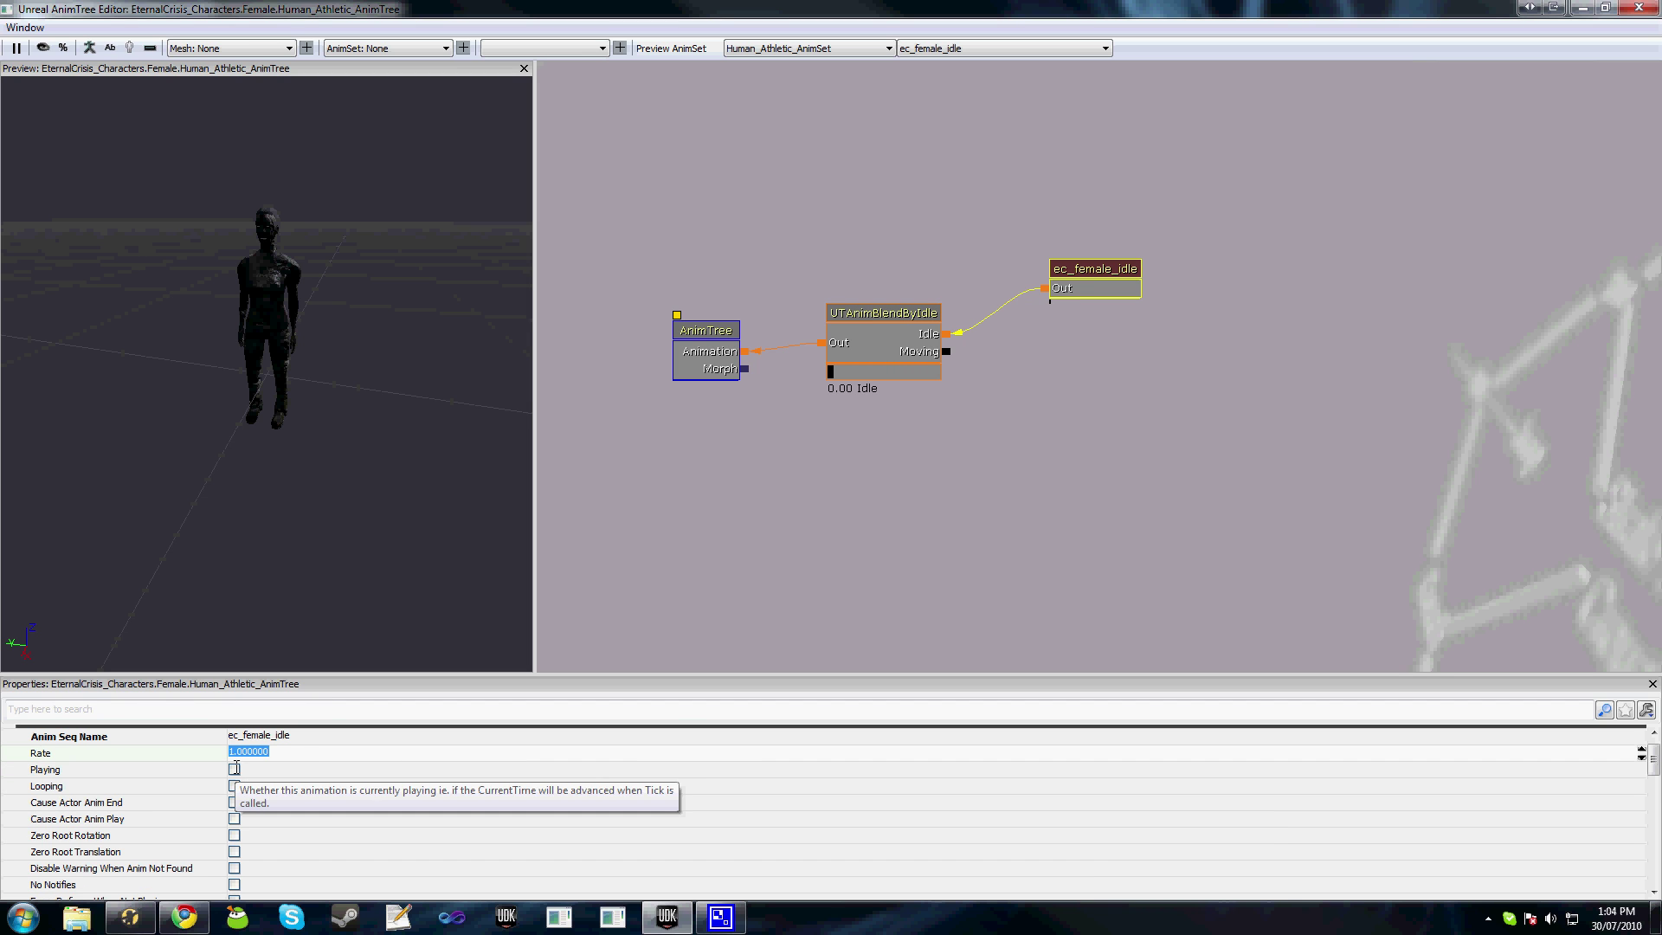
left_click(235, 770)
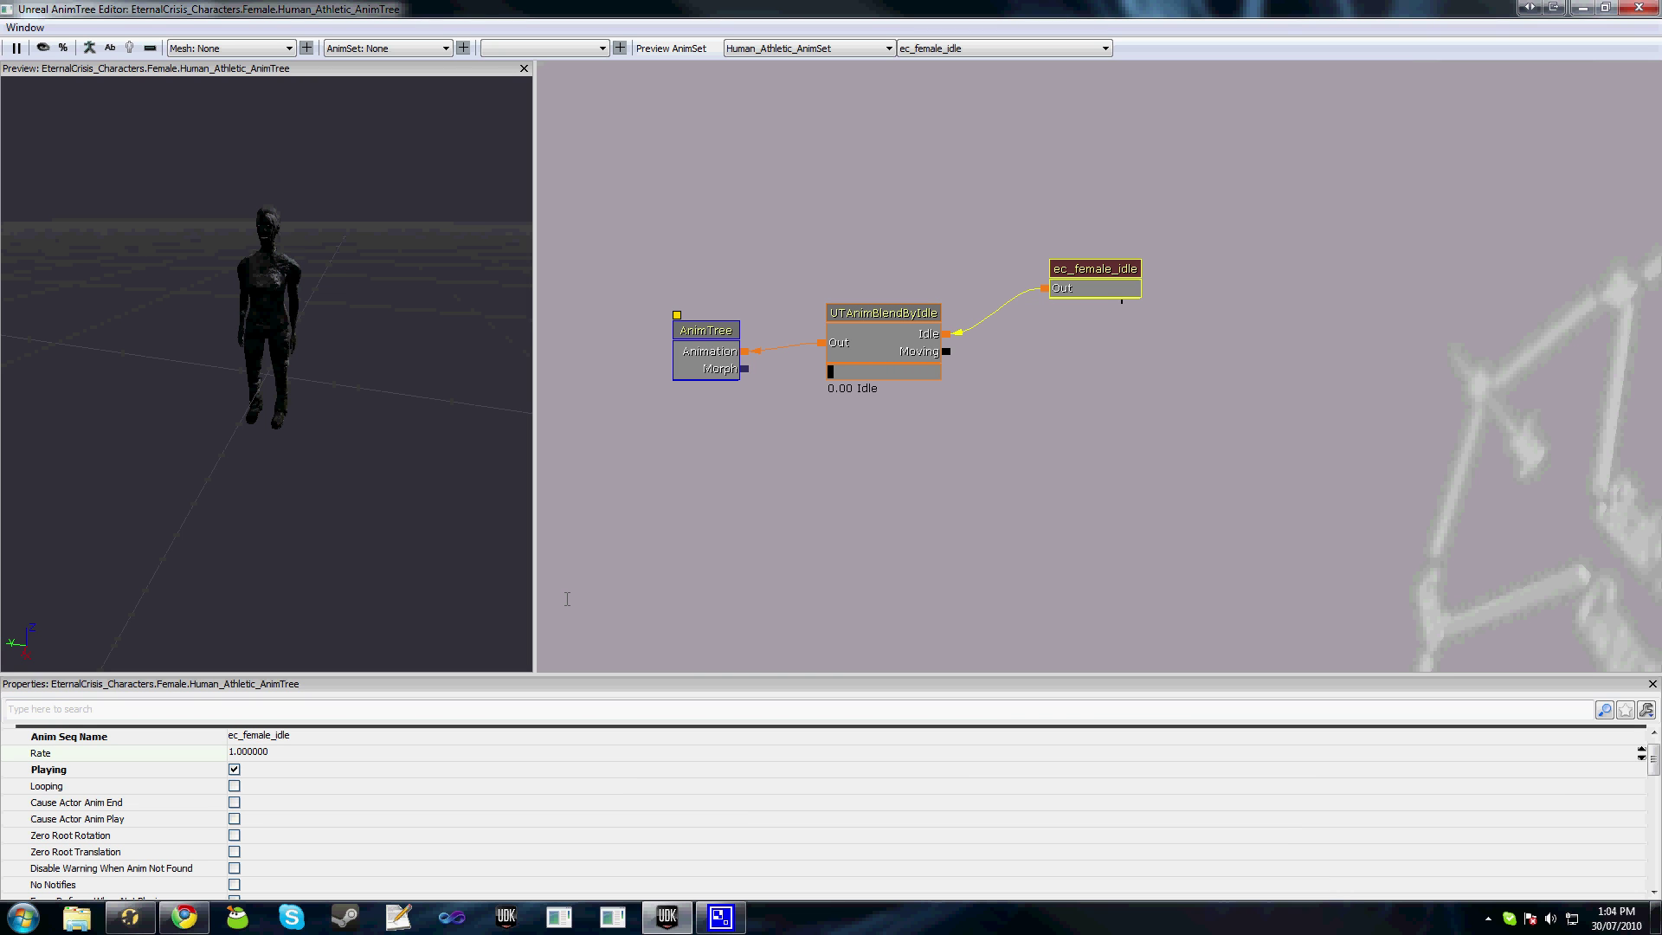
scroll(255, 356, "up", 3)
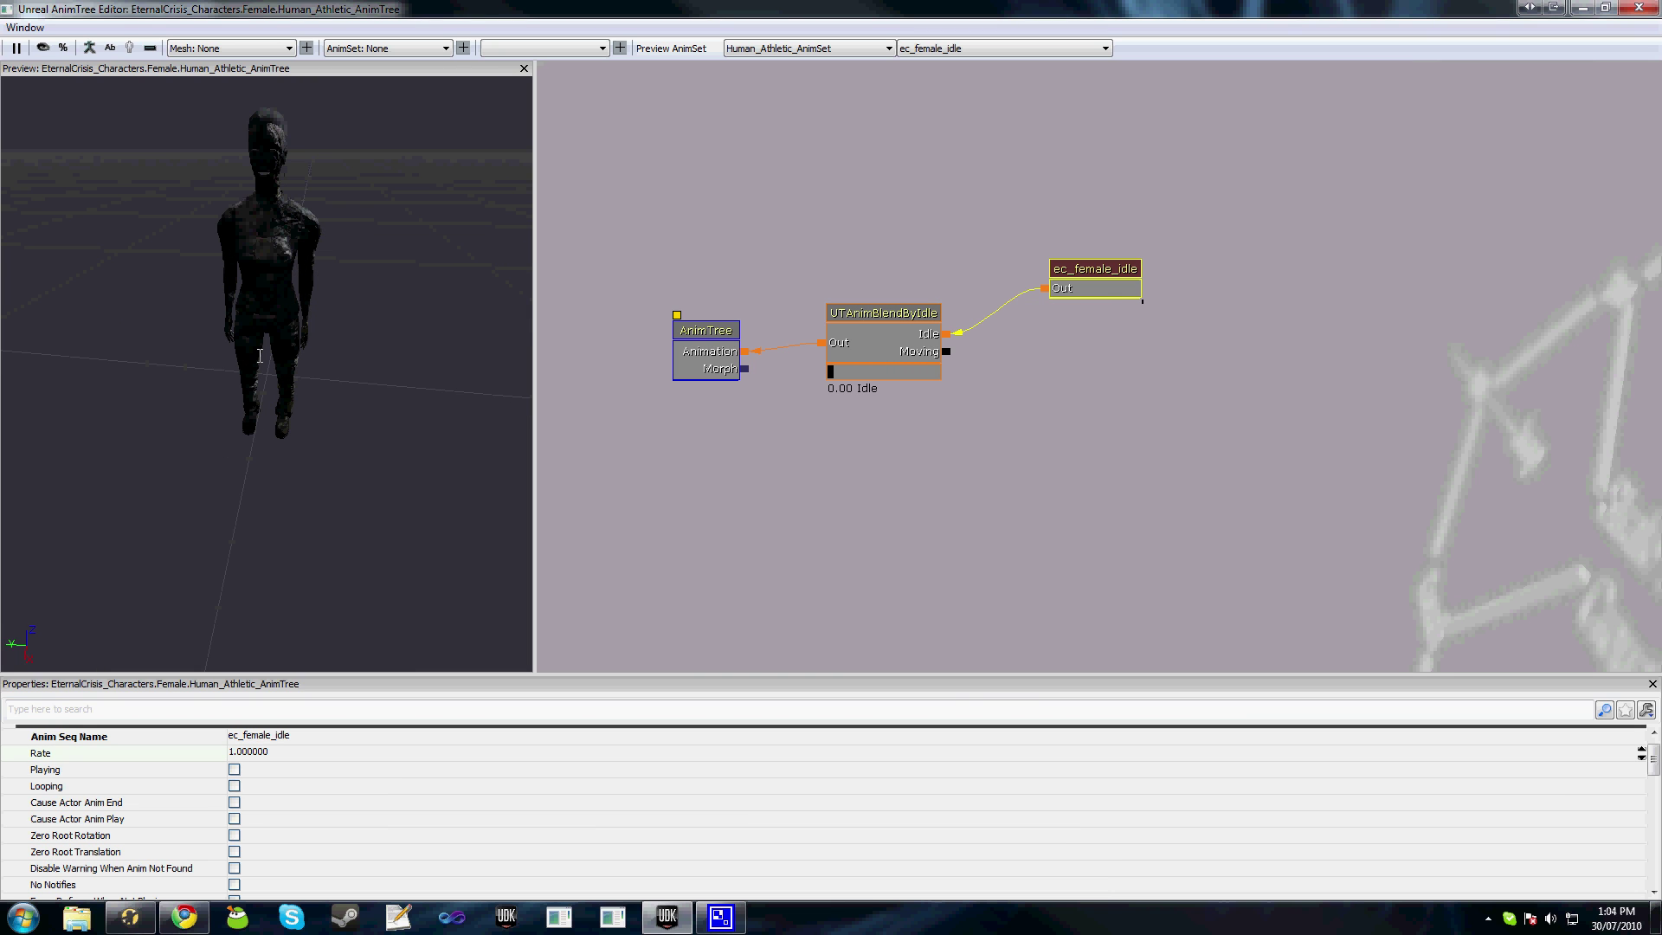
left_click_drag(259, 356, 277, 247)
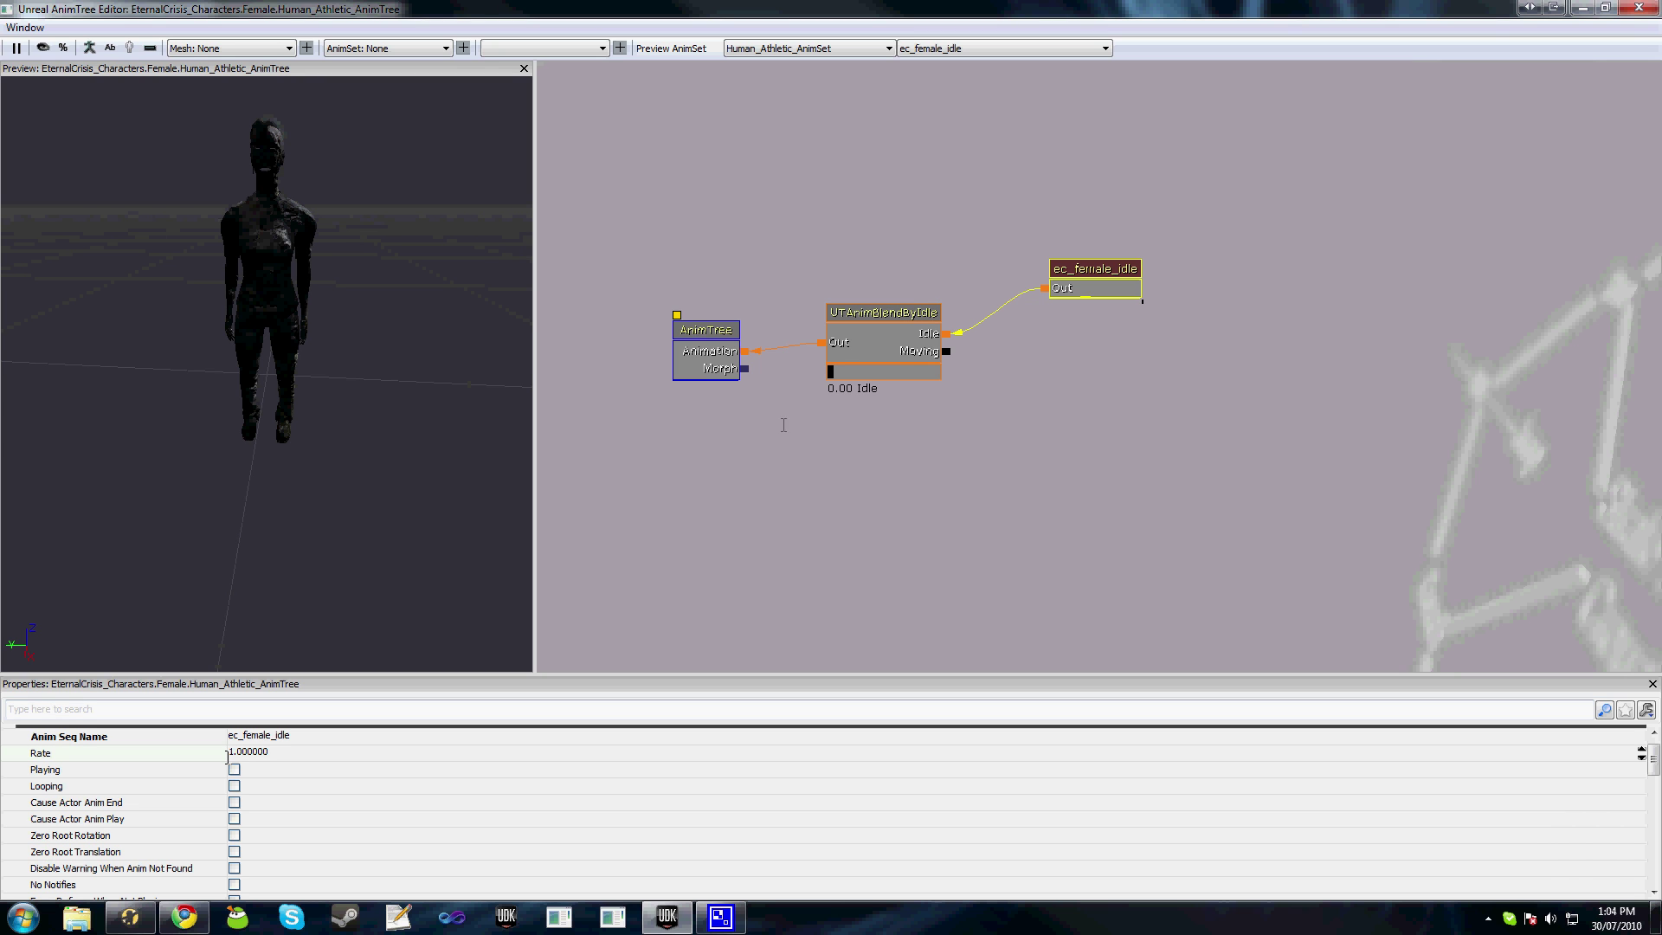
Enable both Looping and Playing for the ec_female_idle sequence so the animation repeats.
left_click(233, 768)
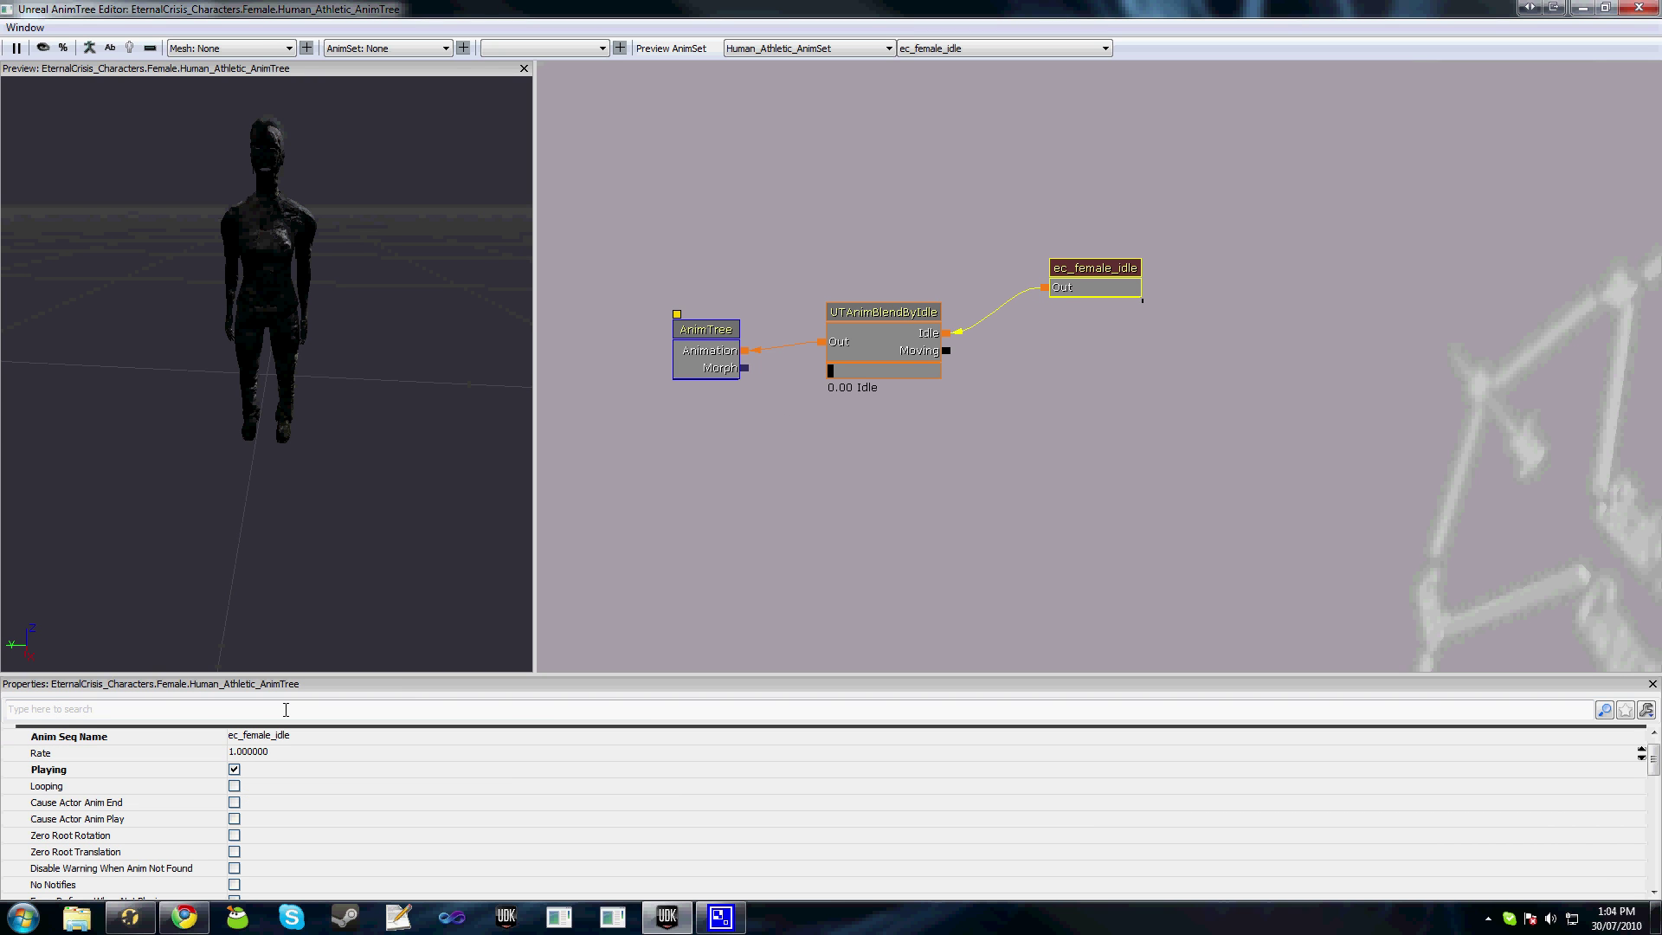
left_click(235, 786)
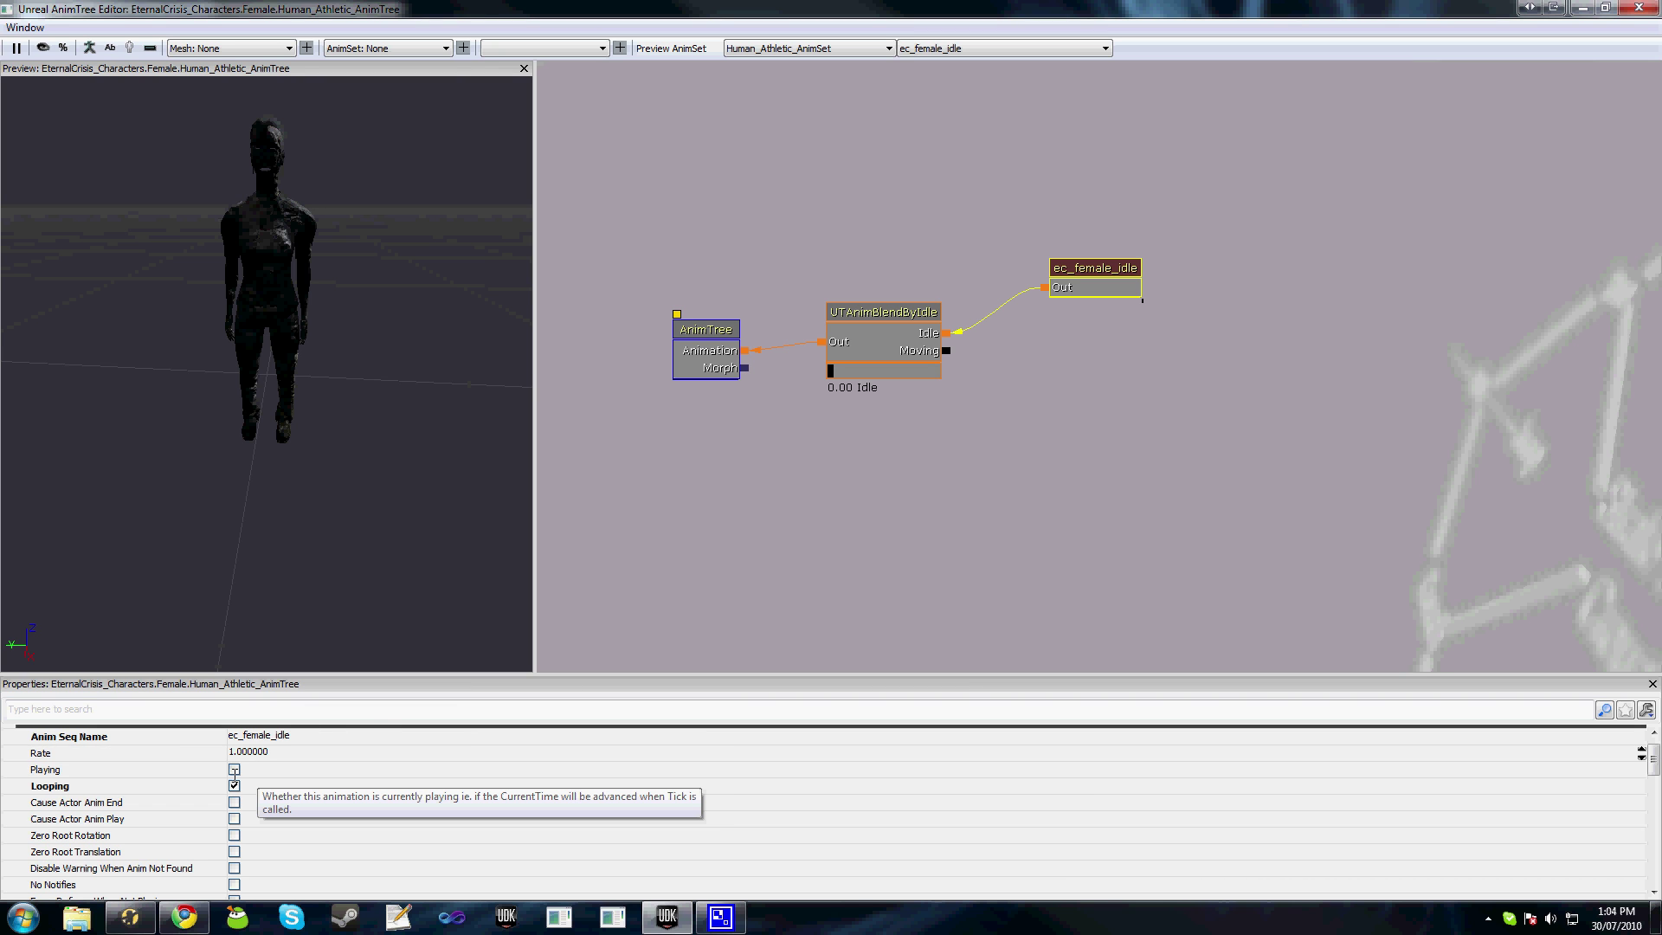
left_click(234, 770)
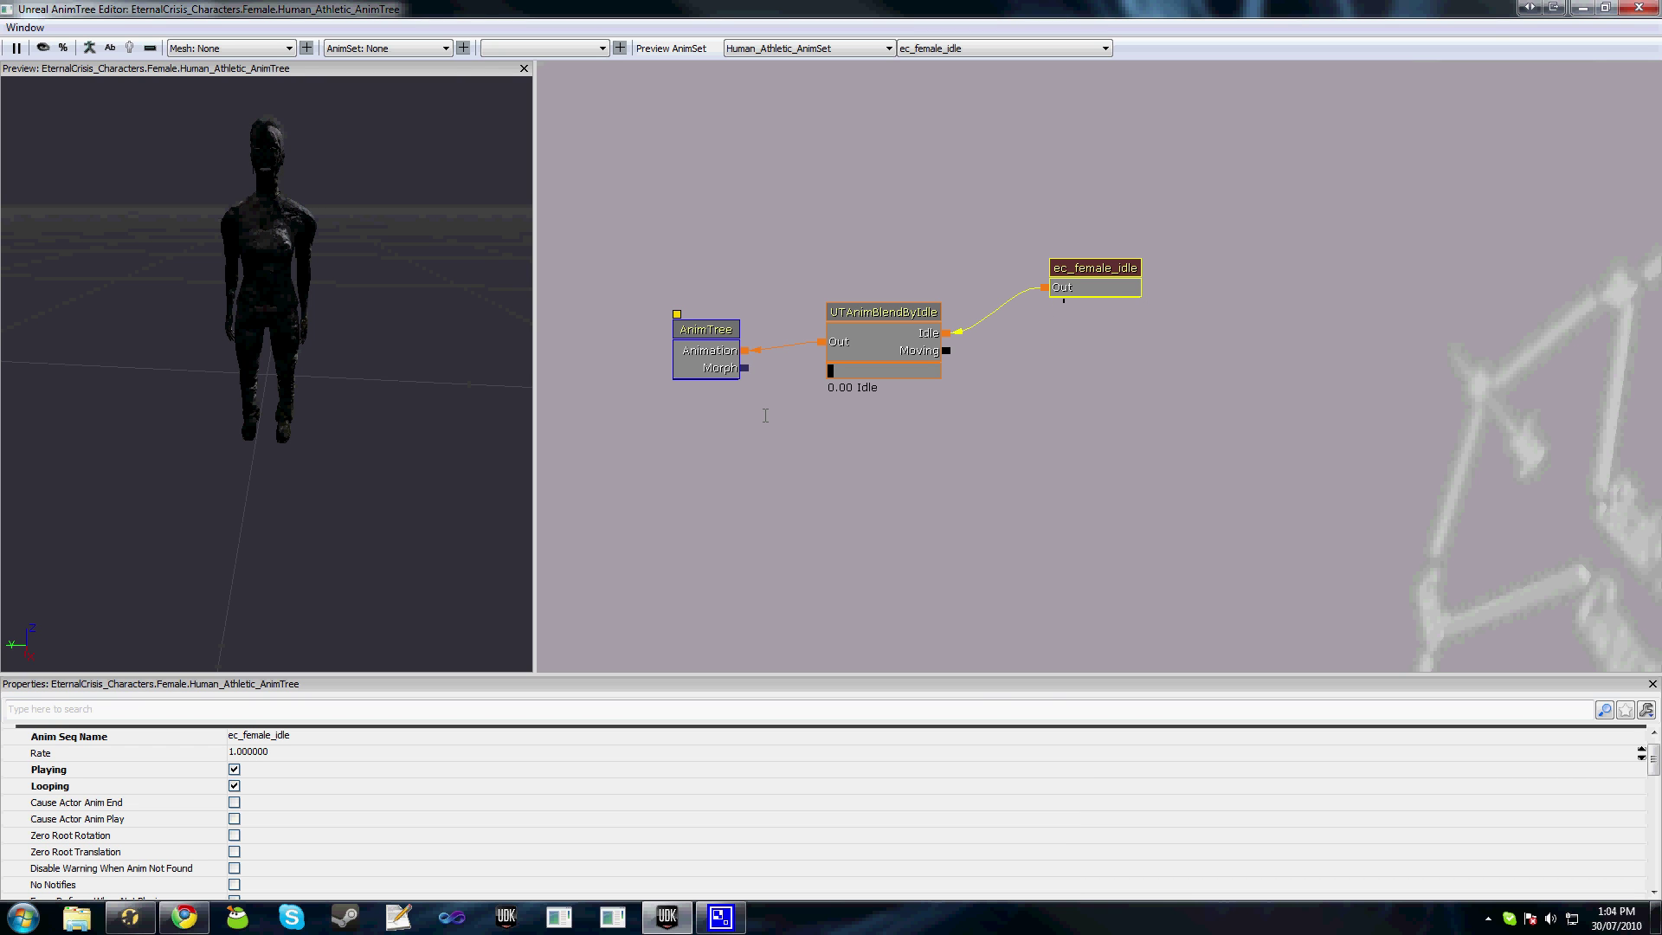
Examine the remaining ec_female_idle sequence properties, including Current Time, root options and the Group settings.
scroll(301, 823, "up", 1)
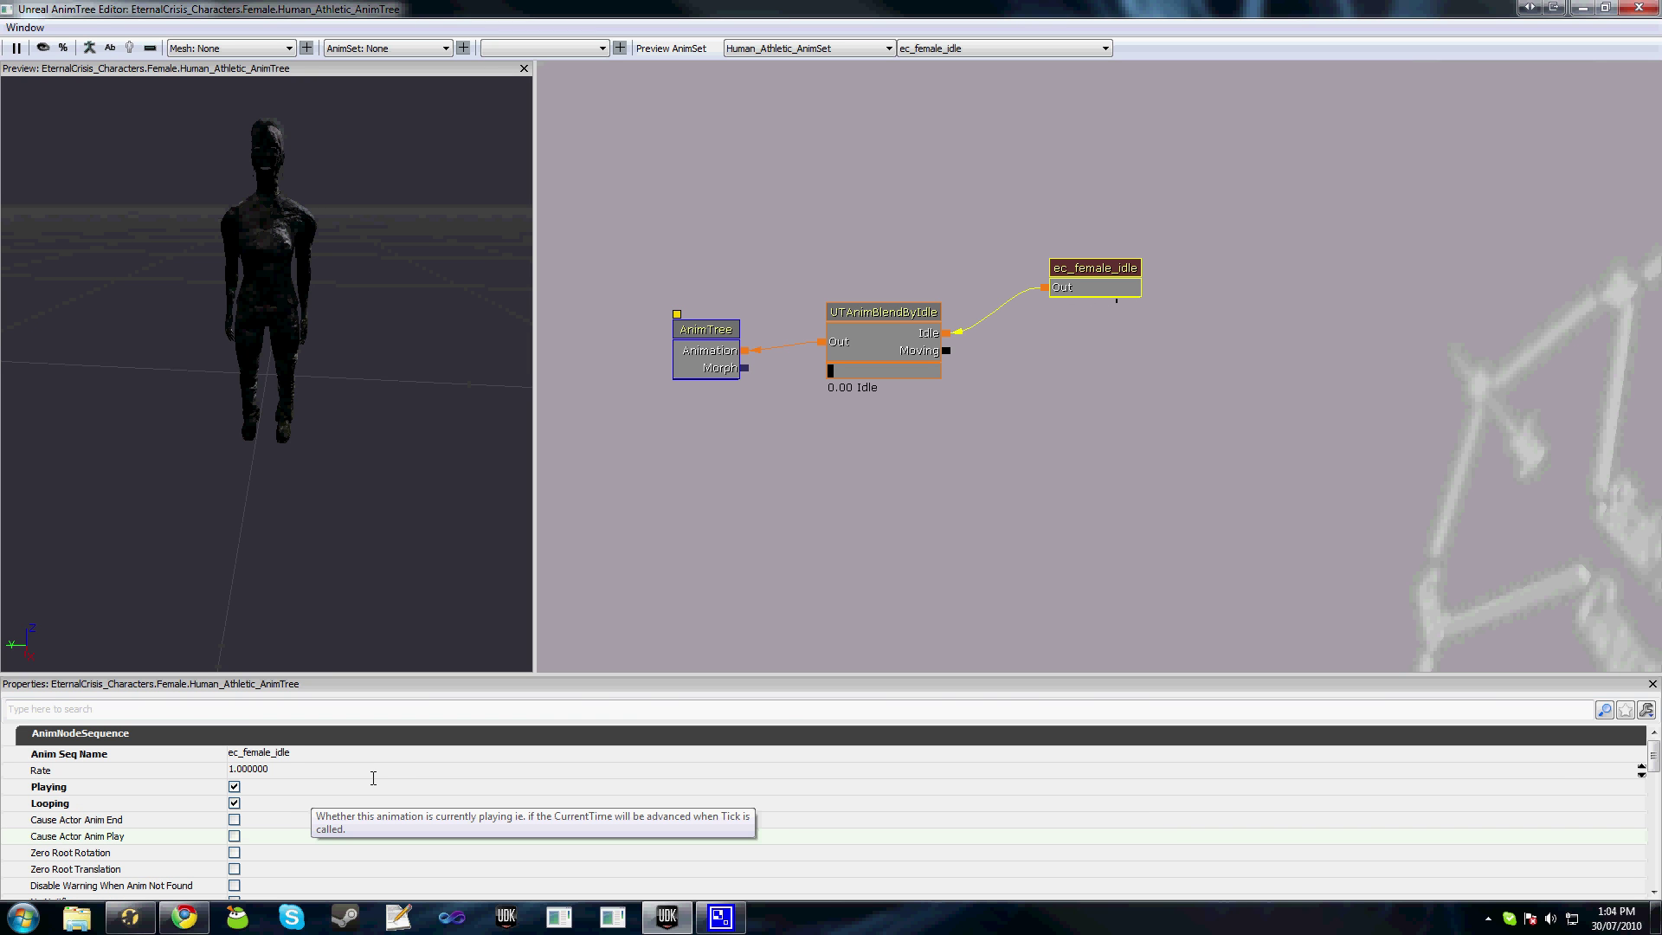
scroll(373, 778, "down", 3)
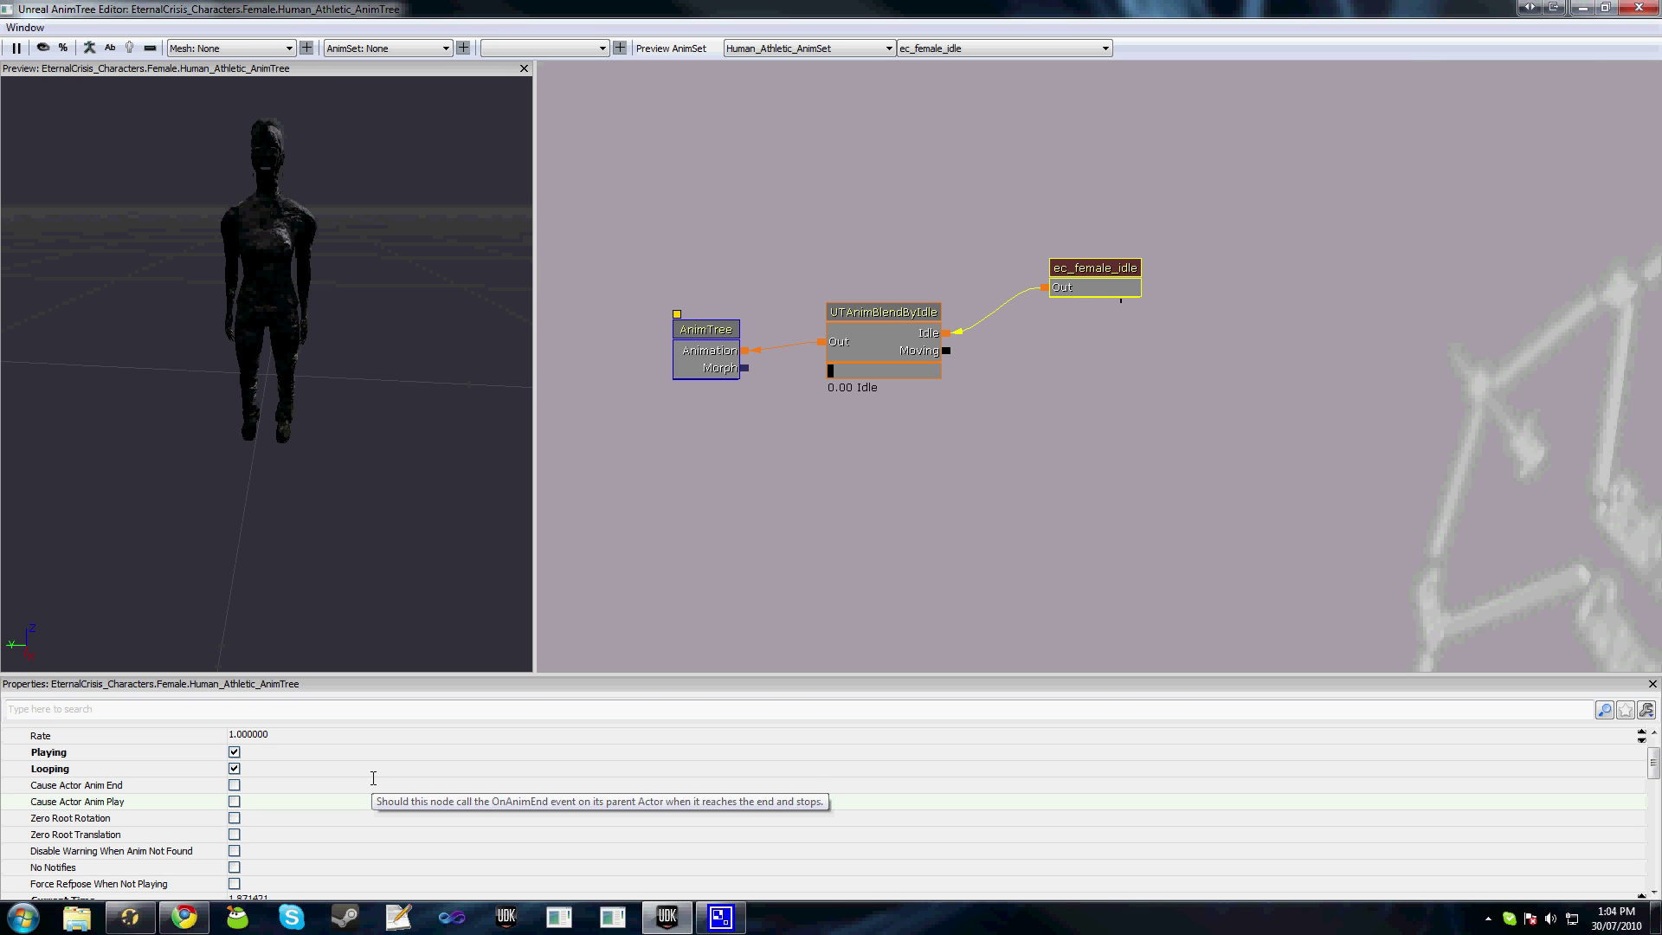
scroll(373, 778, "down", 1)
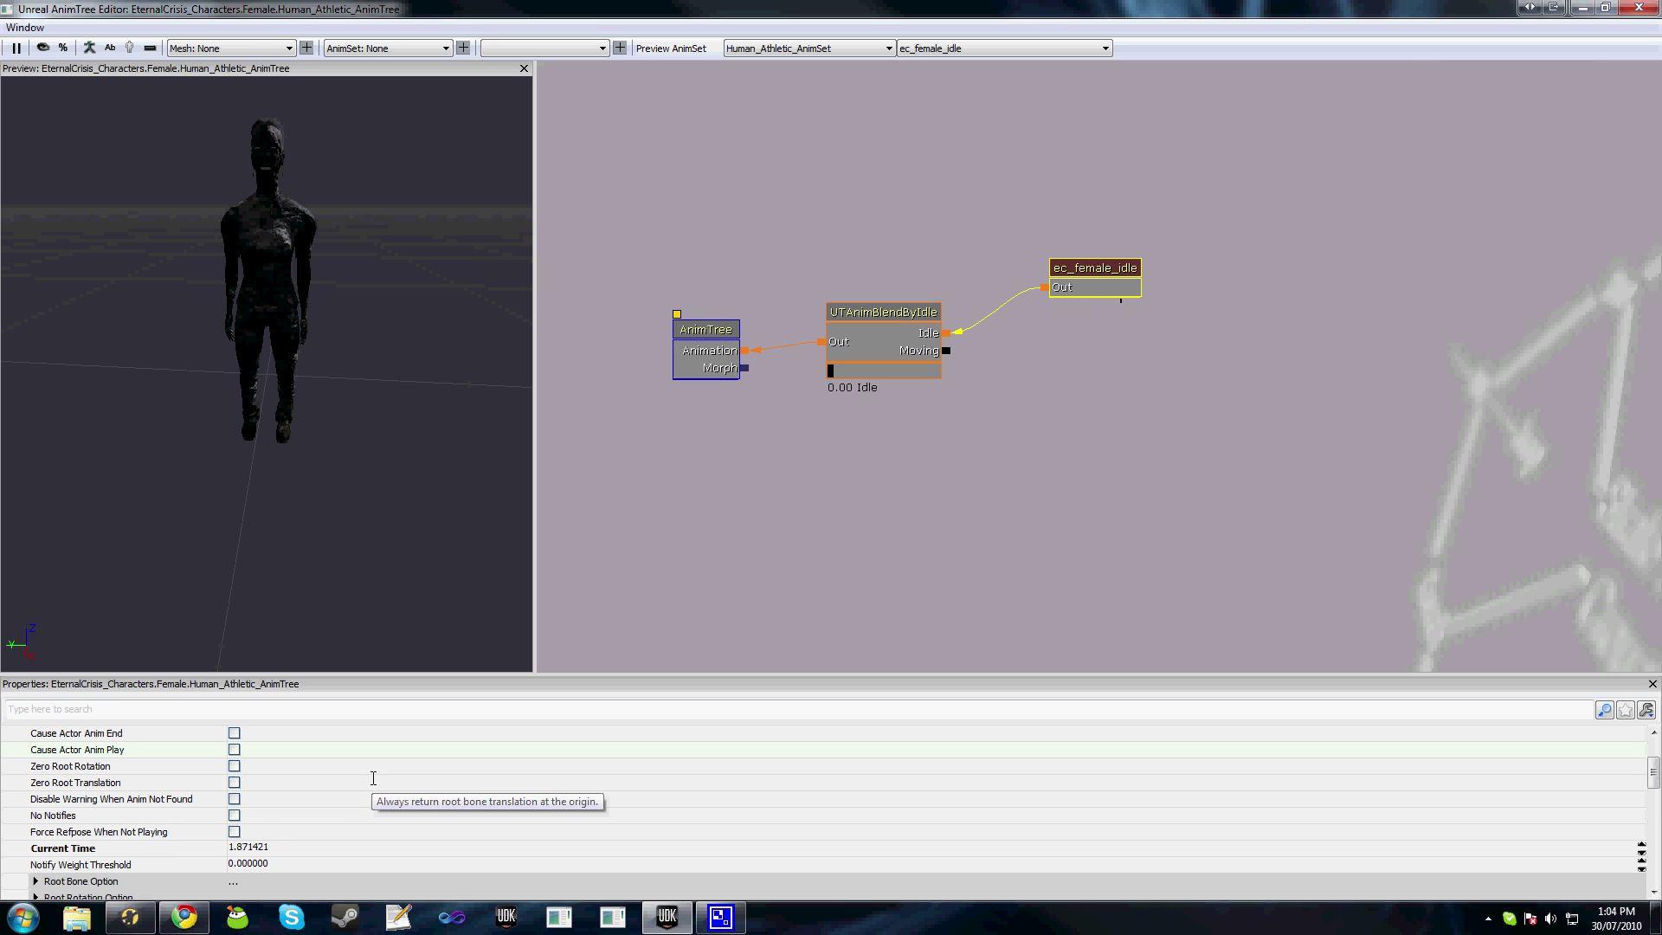
scroll(373, 778, "down", 1)
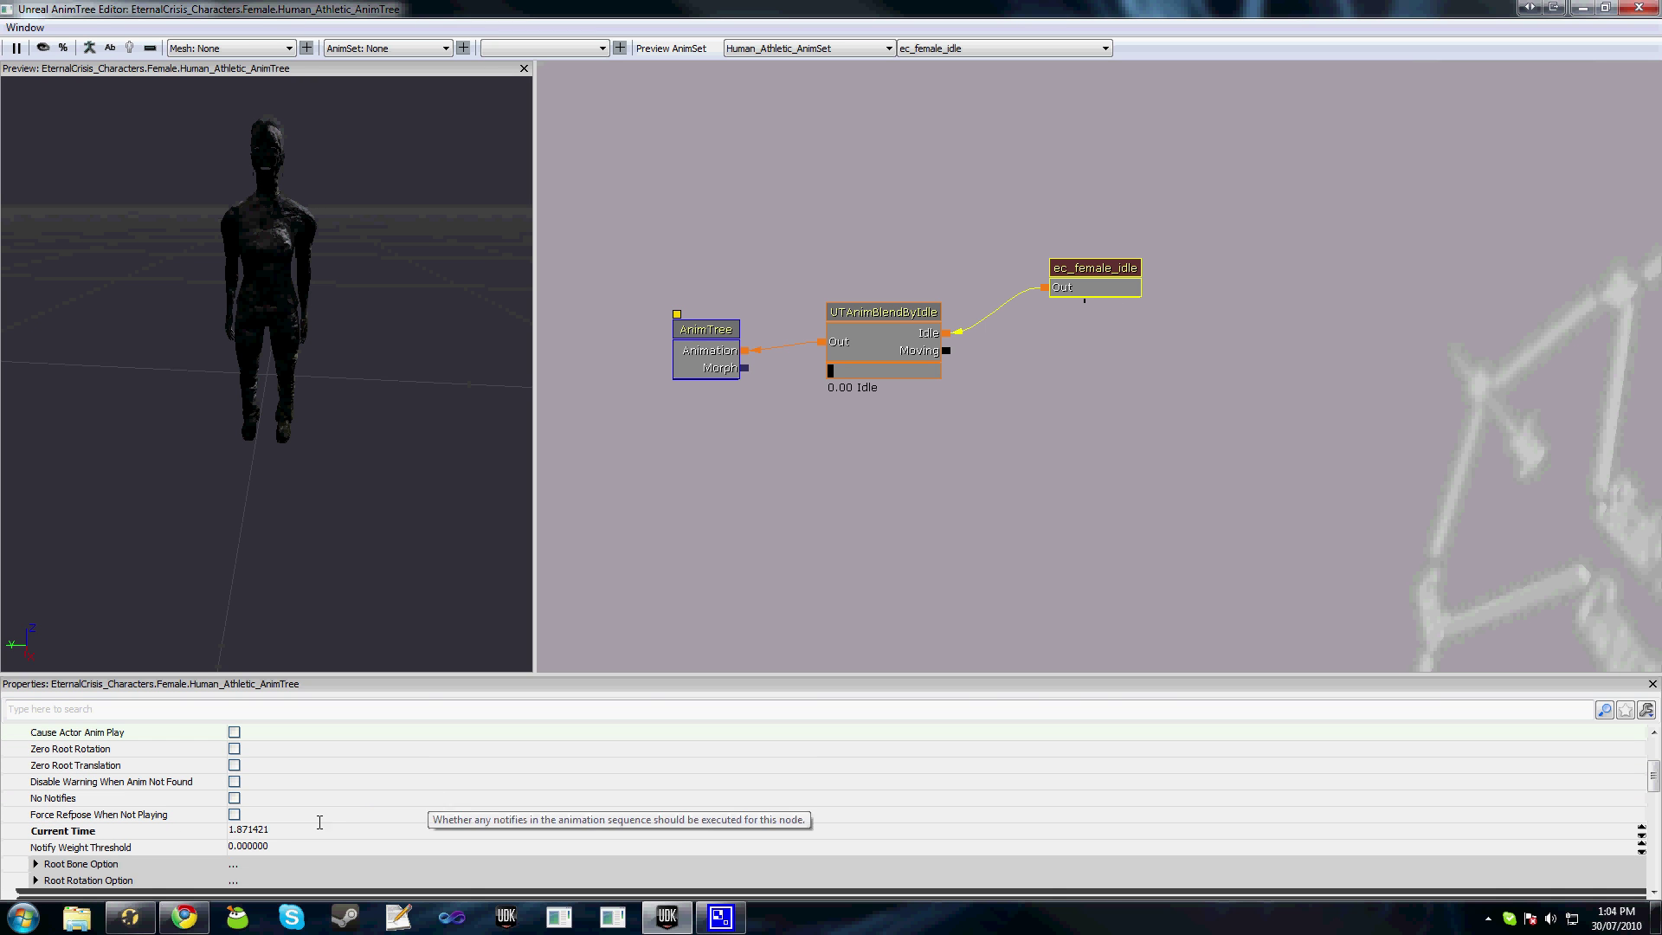
left_click(276, 831)
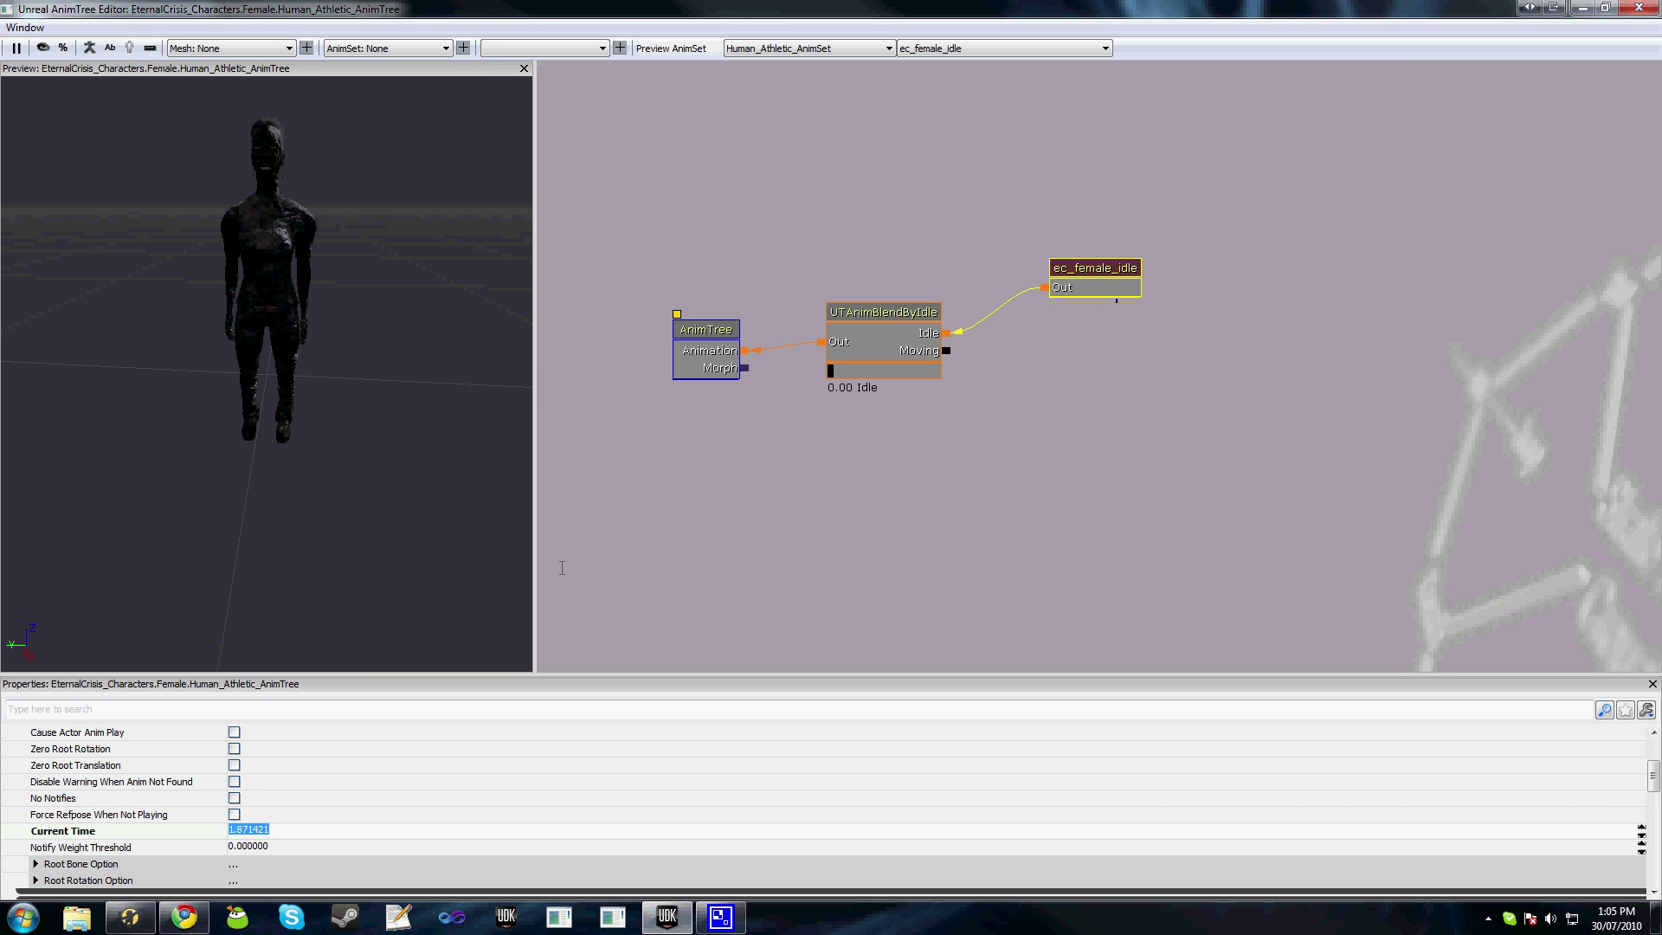
left_click(1071, 270)
left_click(1071, 271)
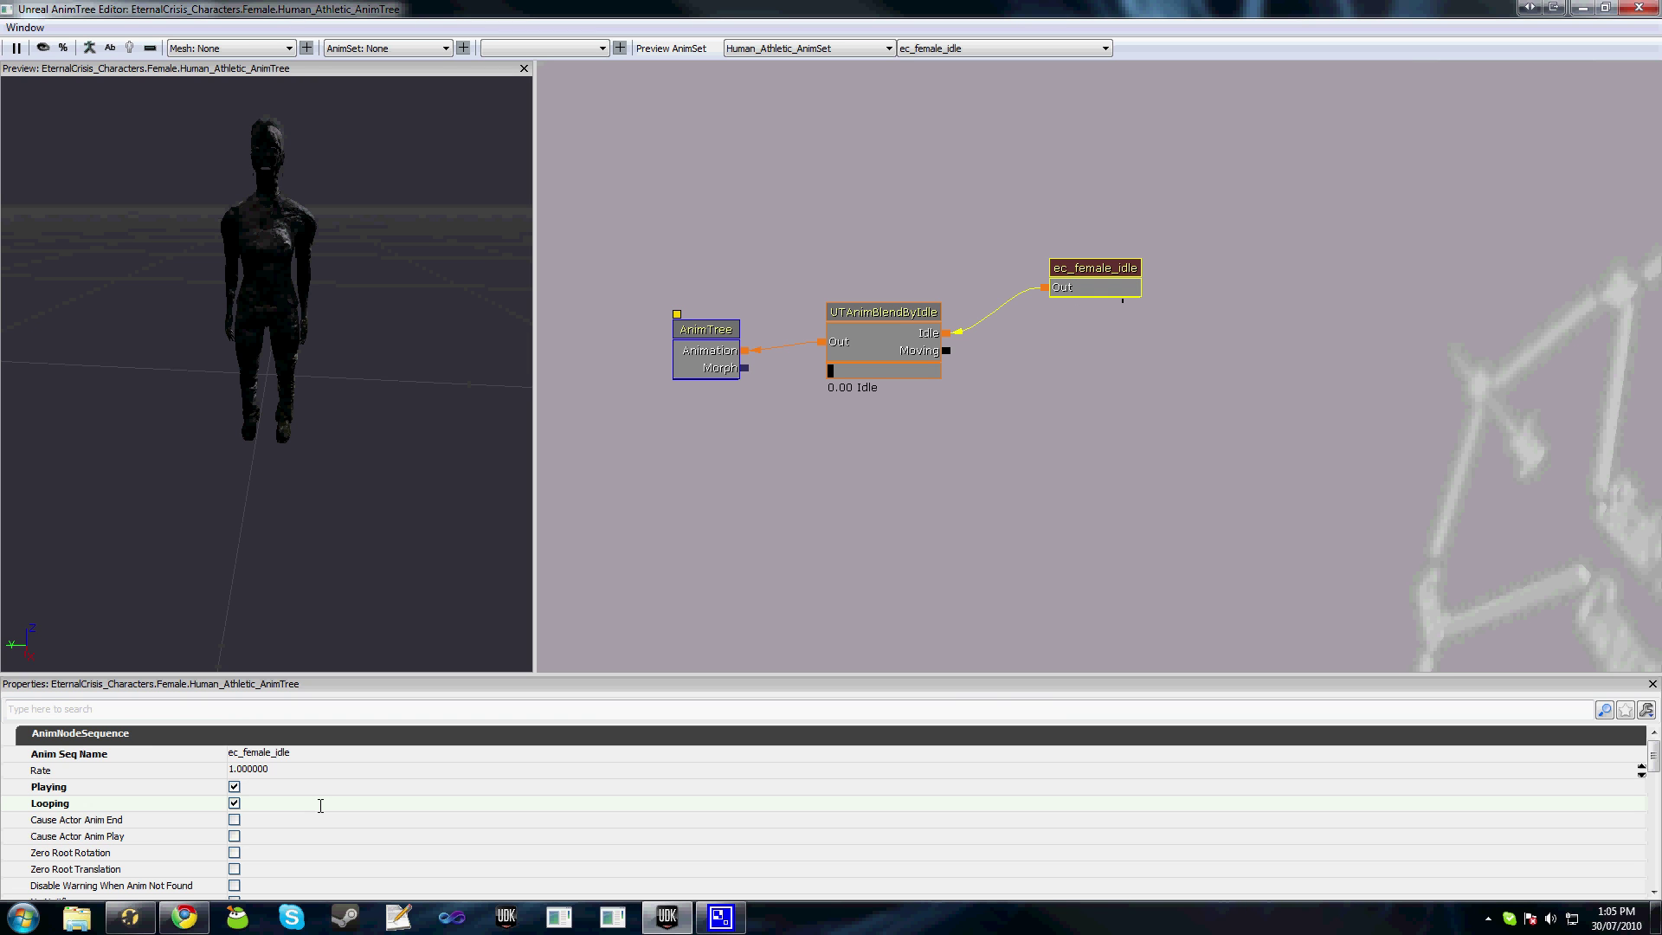
scroll(313, 803, "down", 3)
left_click(303, 798)
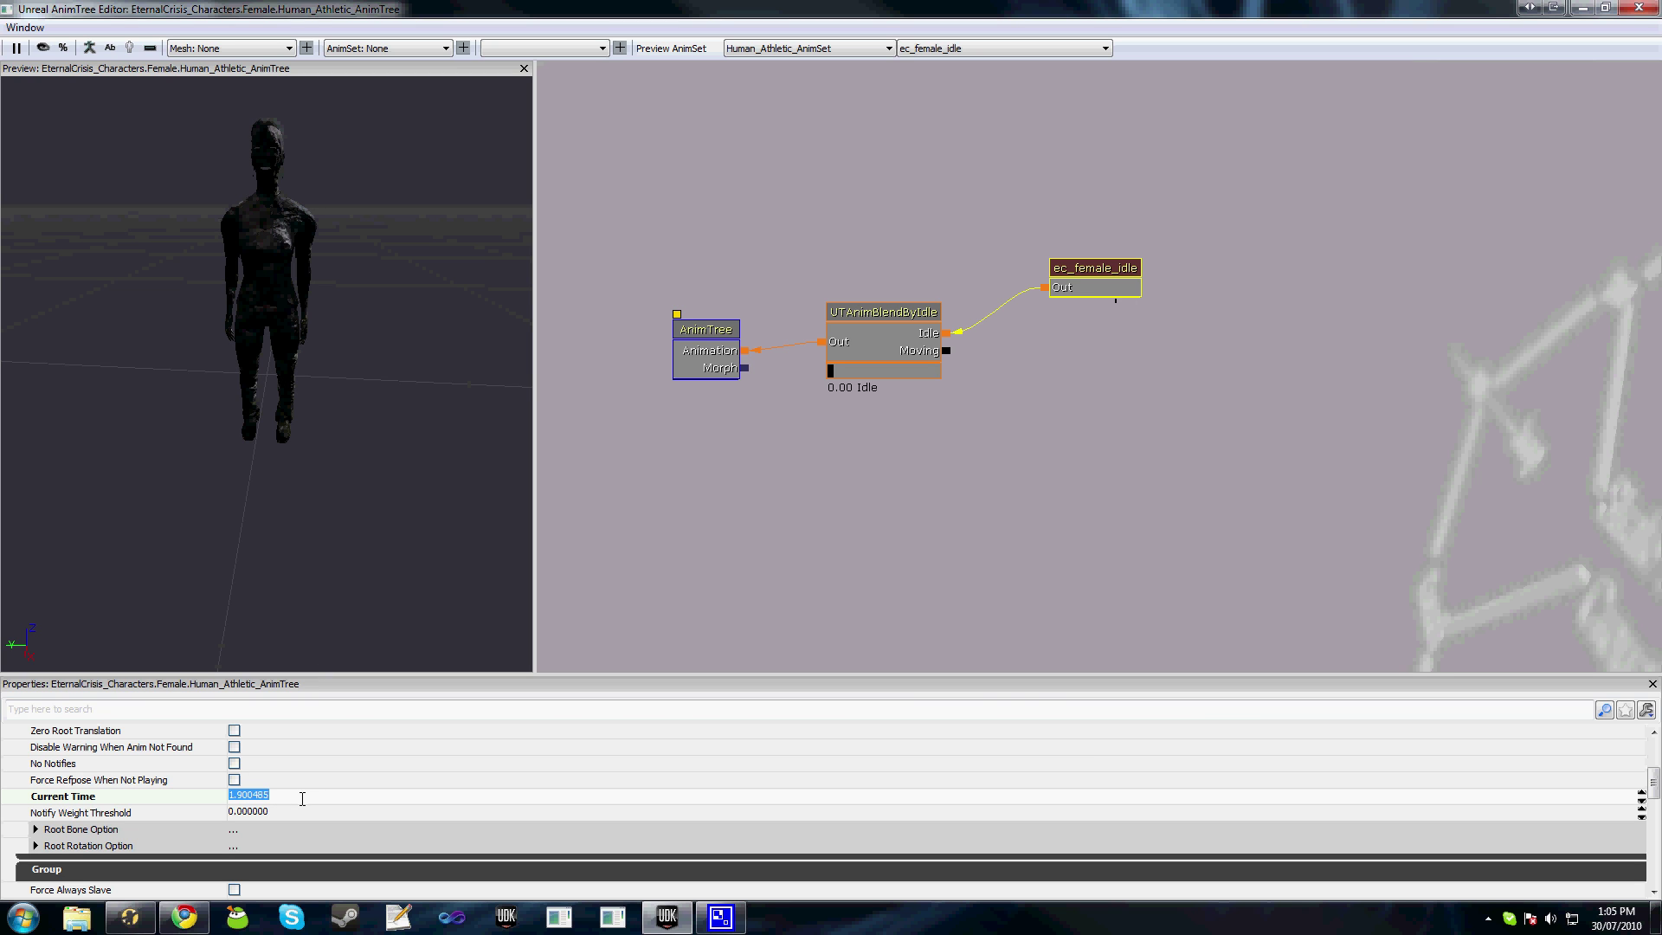
scroll(217, 747, "up", 1)
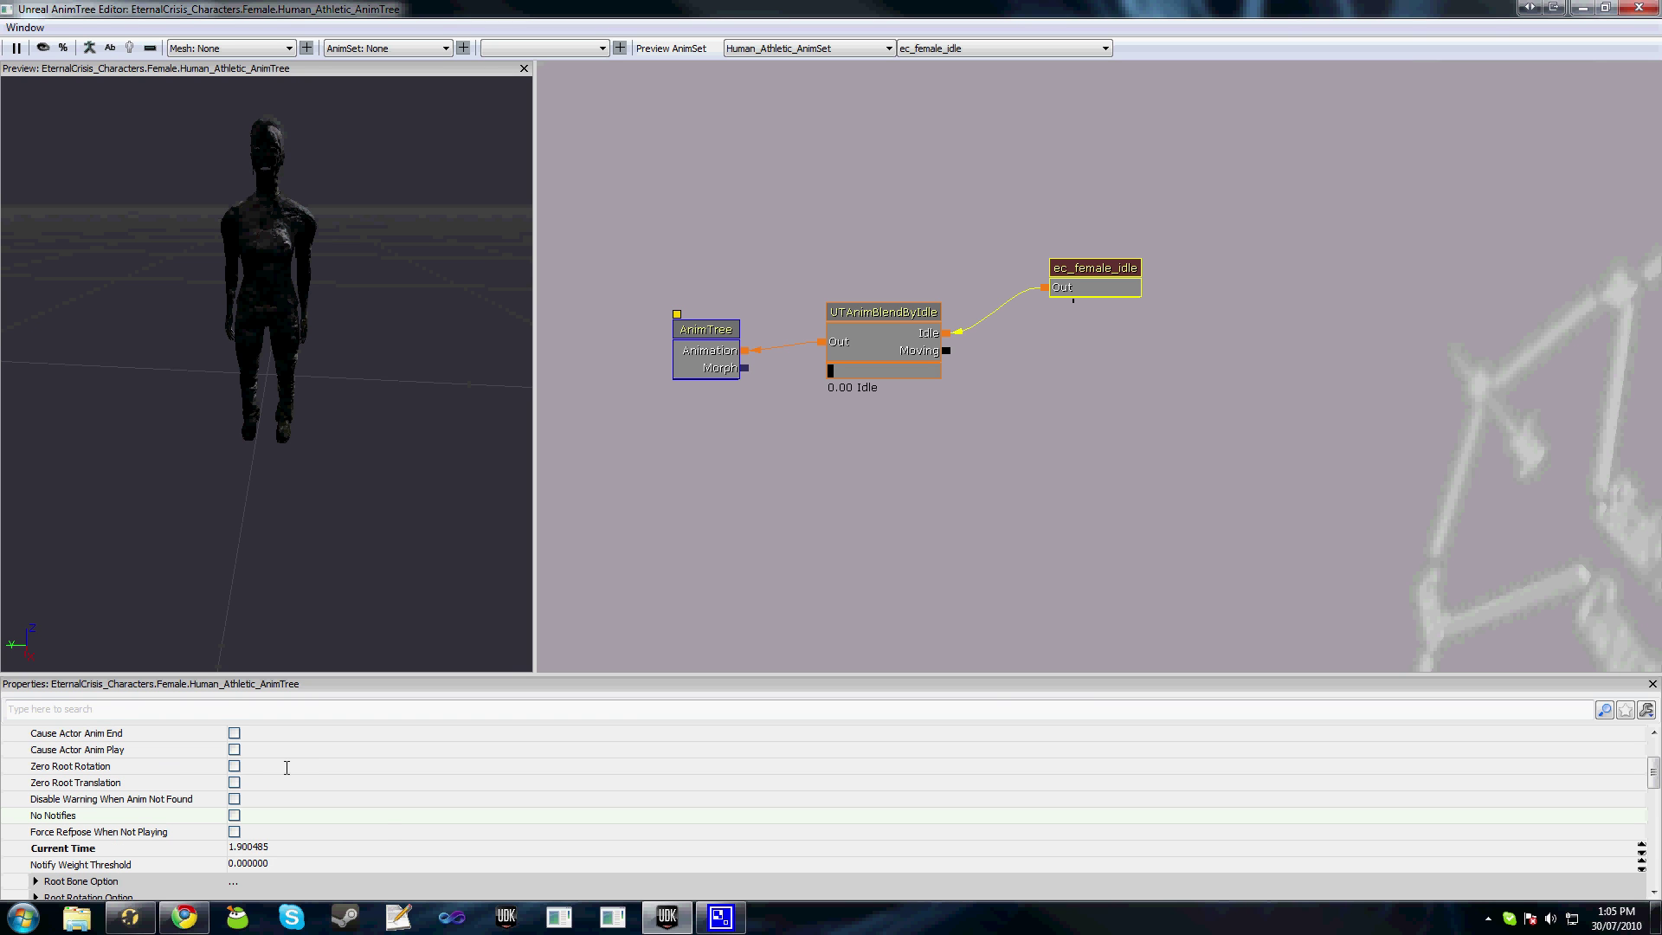
scroll(287, 768, "down", 1)
left_click(276, 812)
left_click(449, 791)
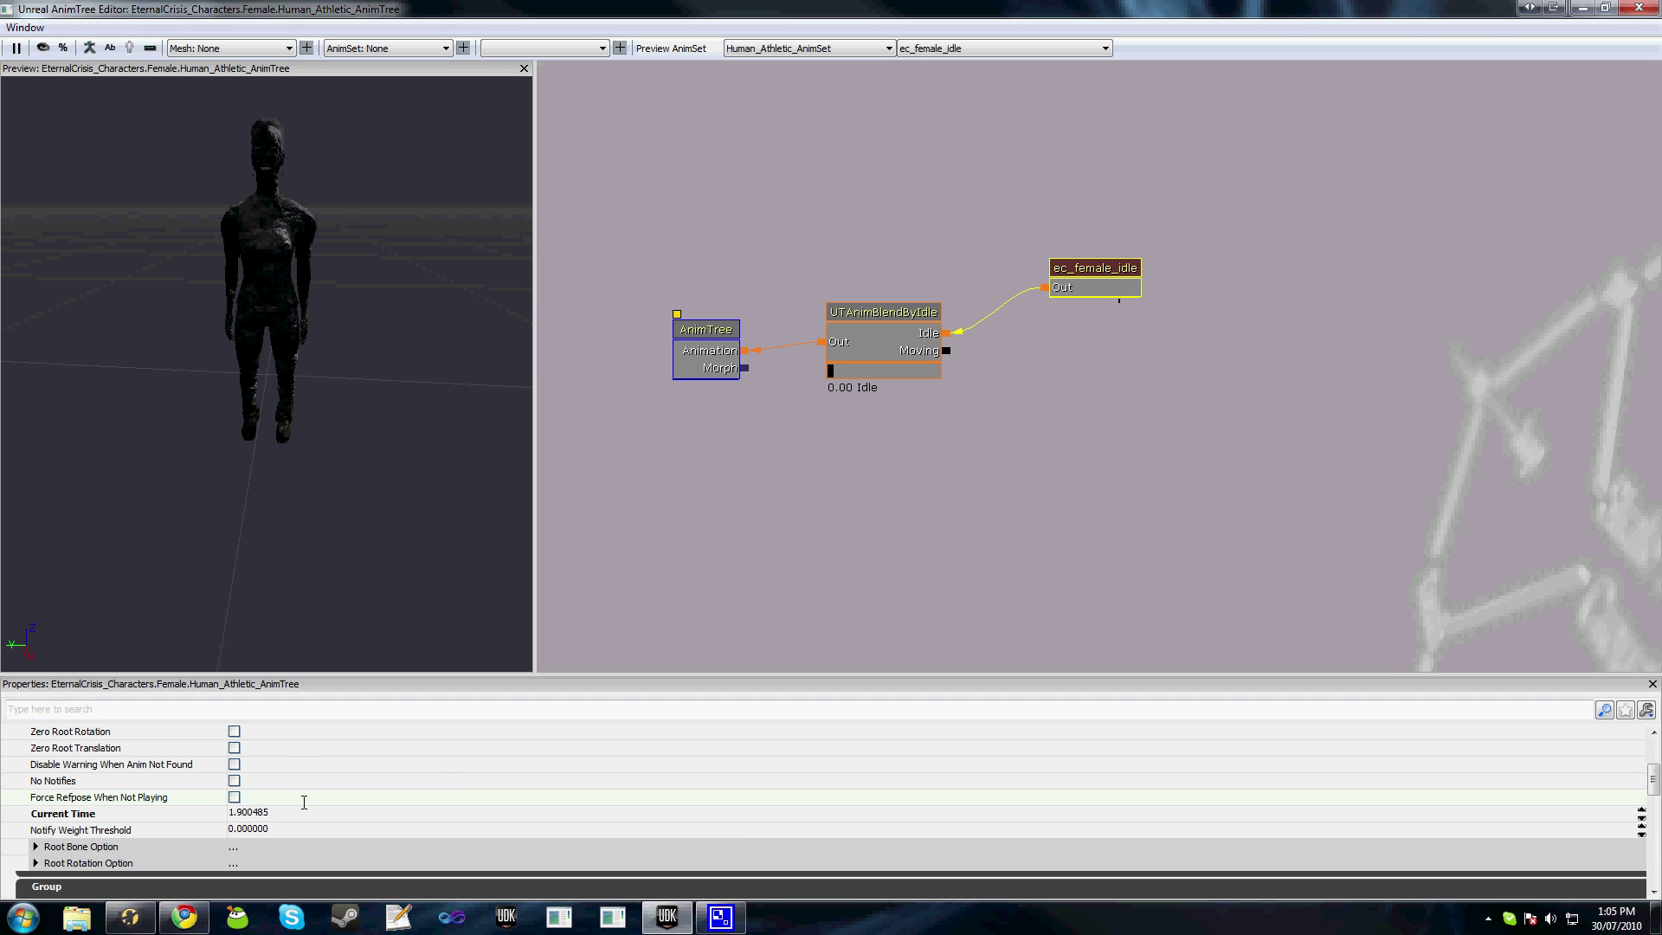
scroll(303, 803, "down", 1)
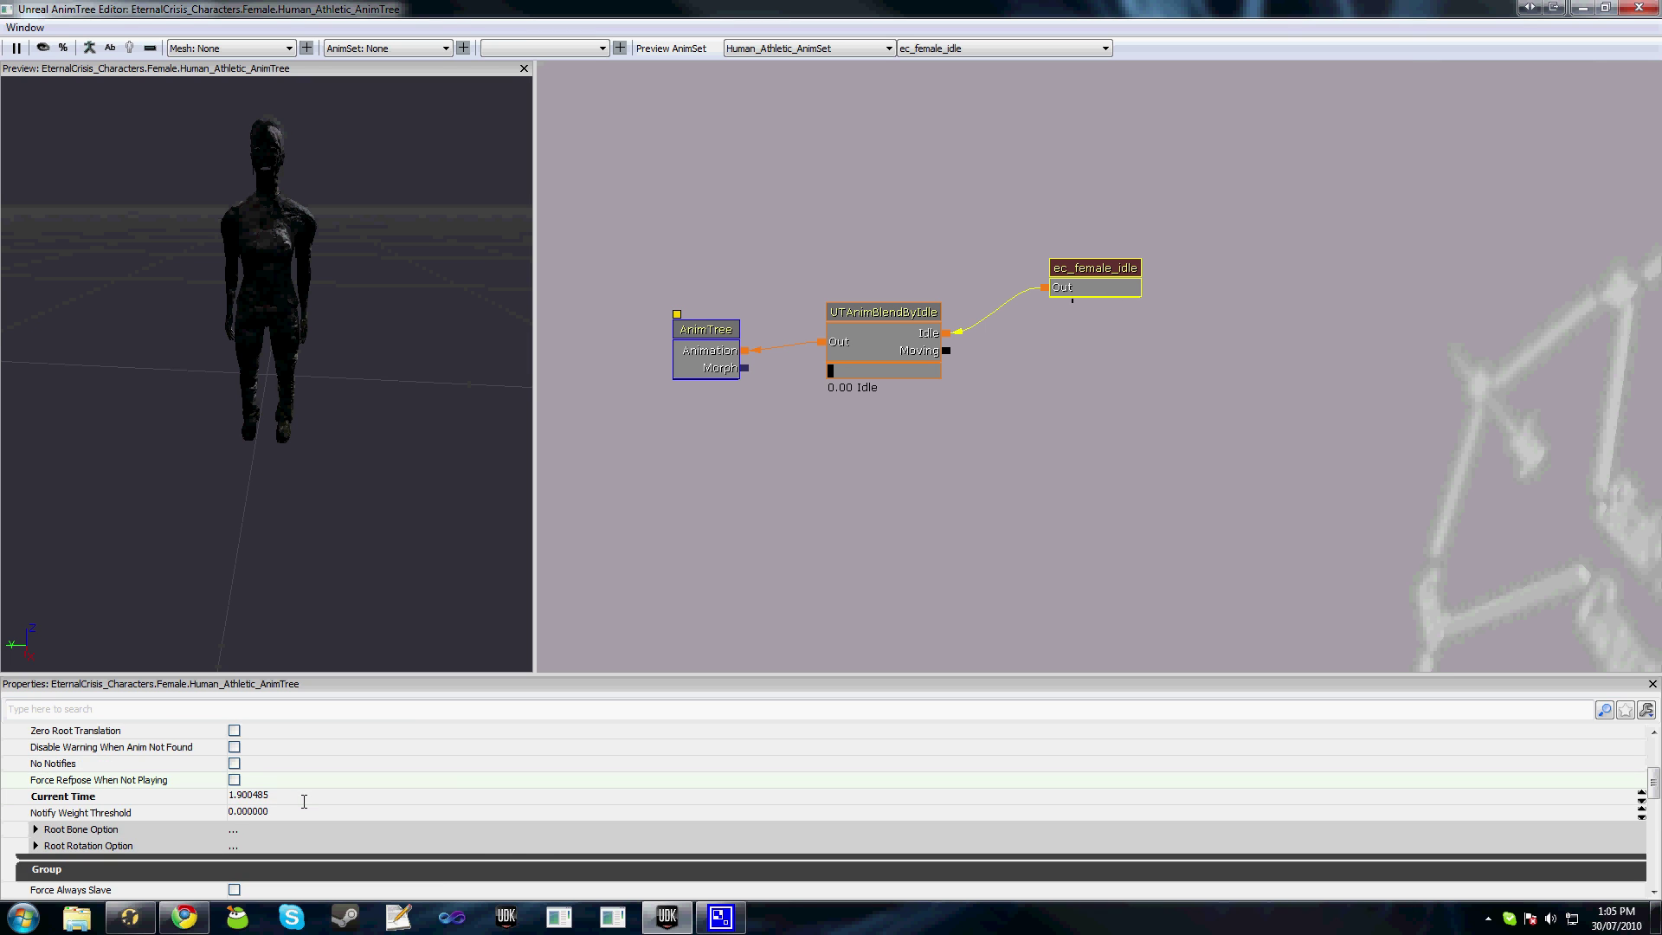
scroll(301, 798, "down", 3)
scroll(298, 795, "down", 1)
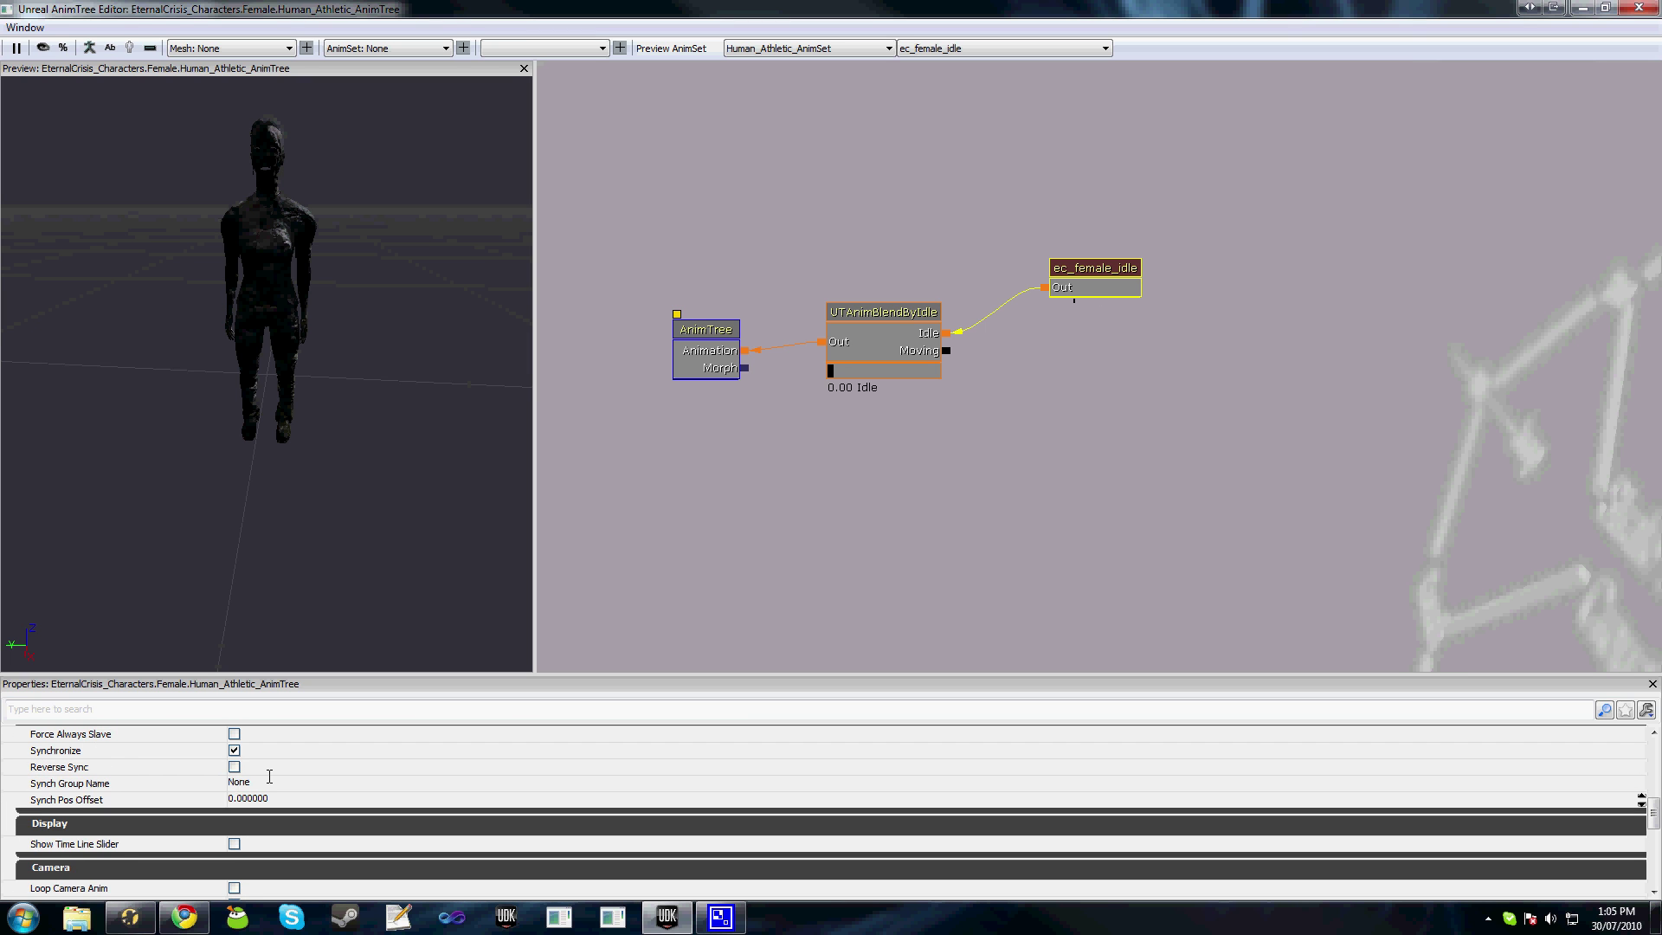
scroll(269, 776, "up", 3)
scroll(265, 798, "up", 2)
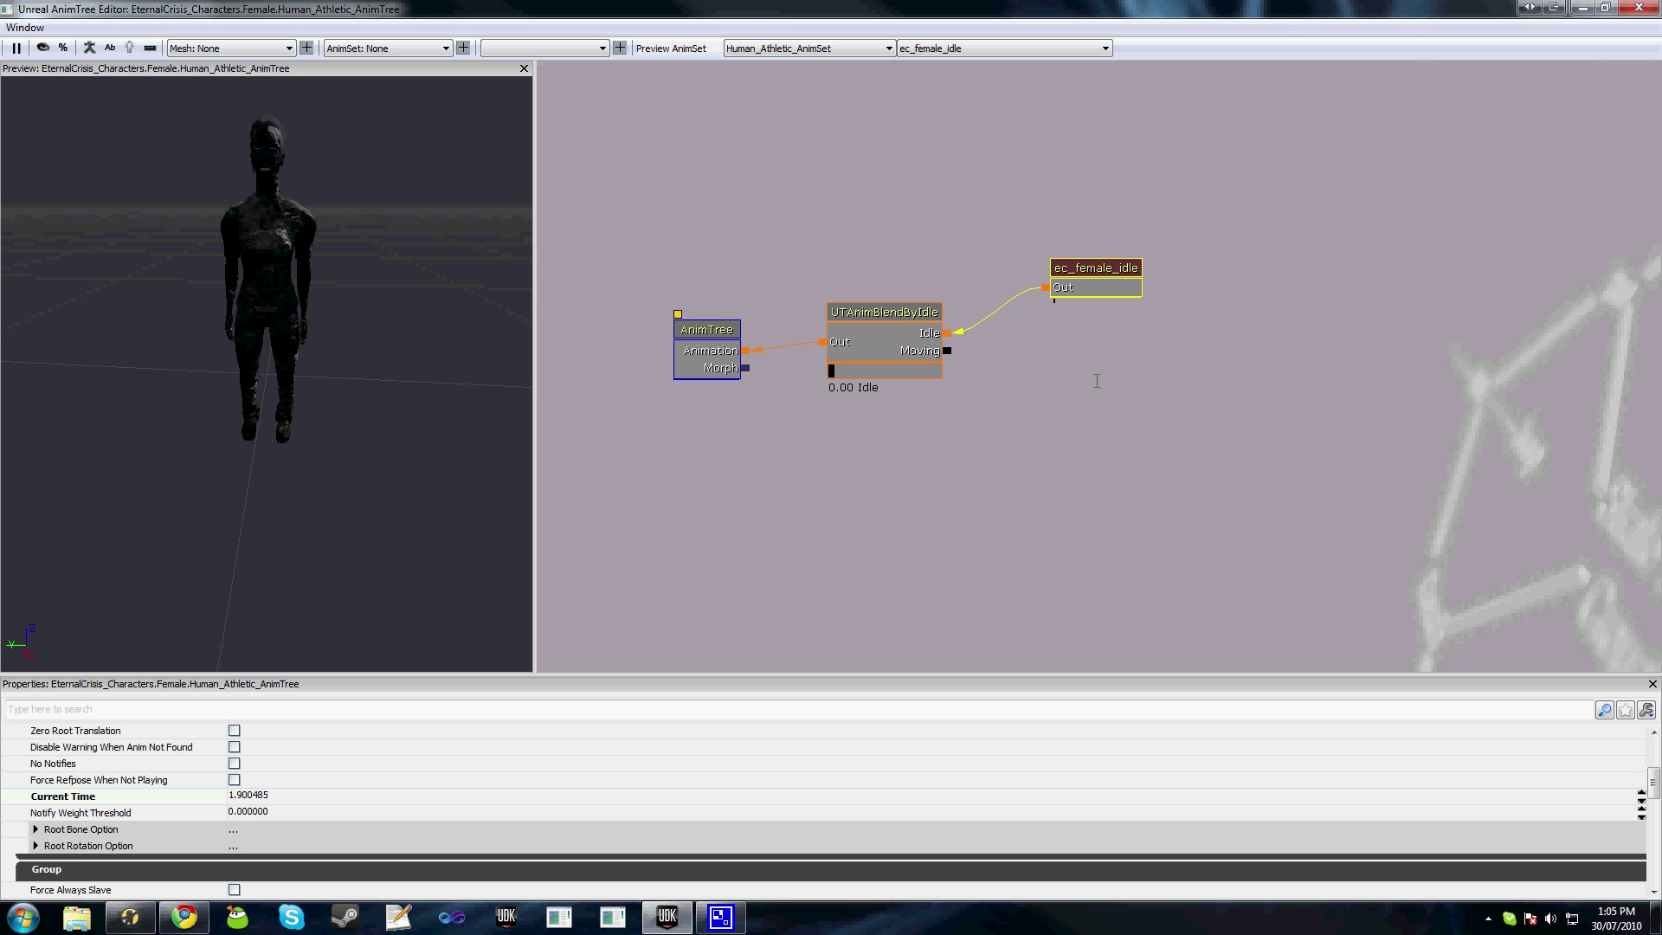
Add an AnimNodeBlendDirectional node below the idle sequence and connect its Out to UTAnimBlendByIdle's Moving link.
right_click(1099, 381)
mouse_move(1117, 382)
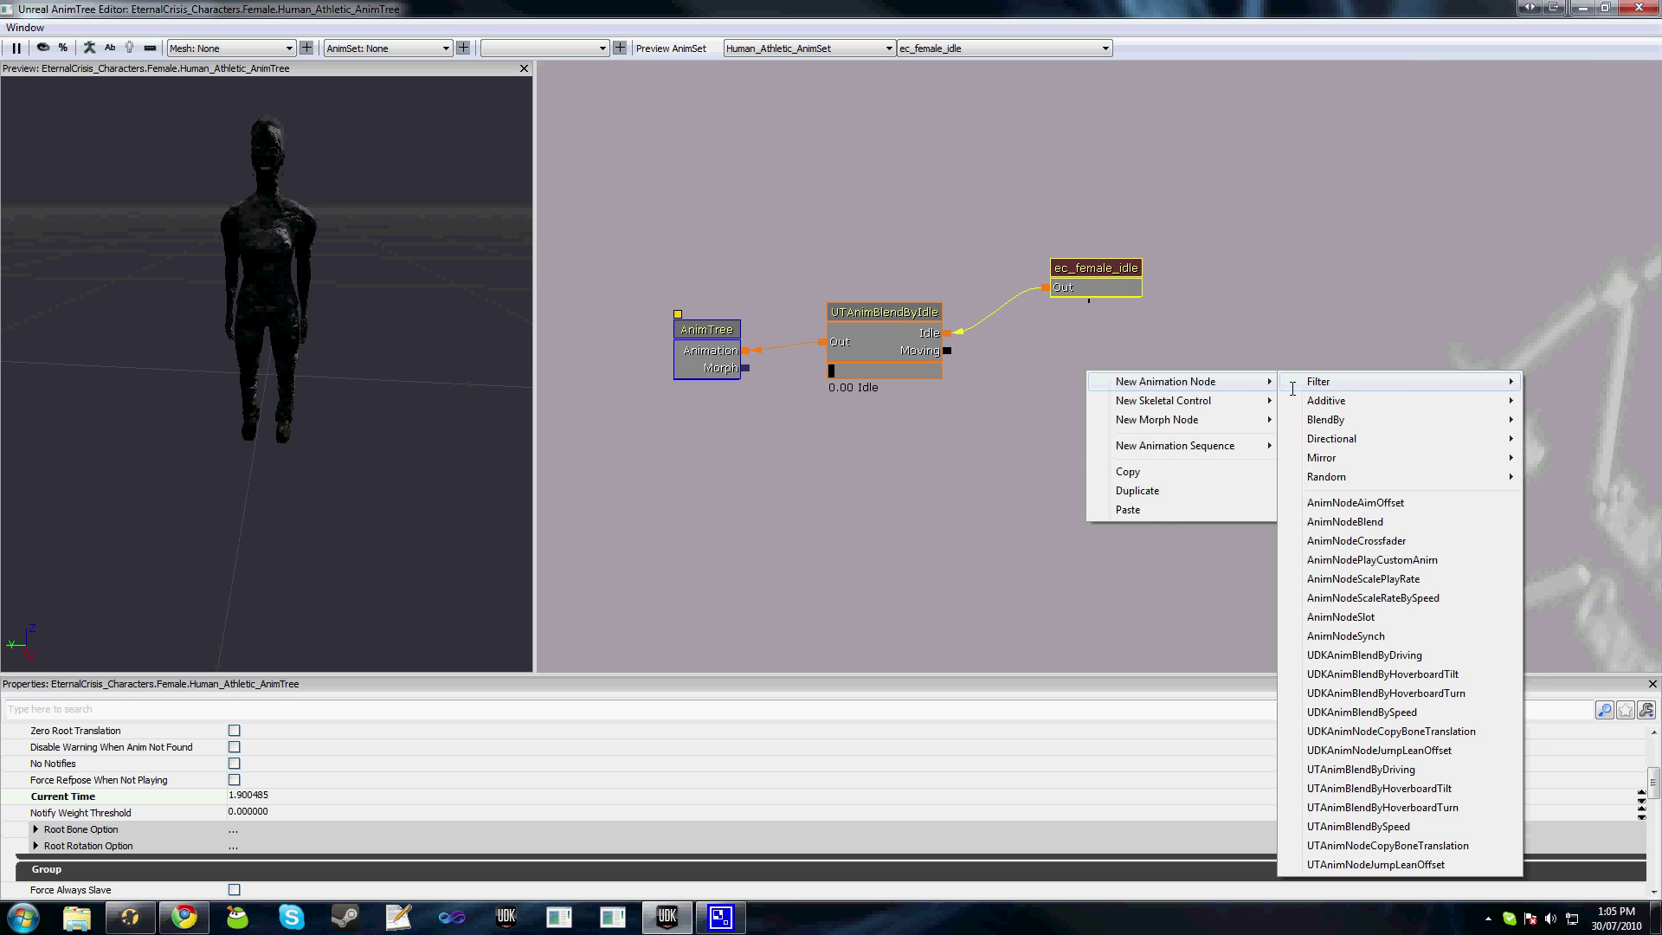
mouse_move(1312, 440)
left_click(1213, 438)
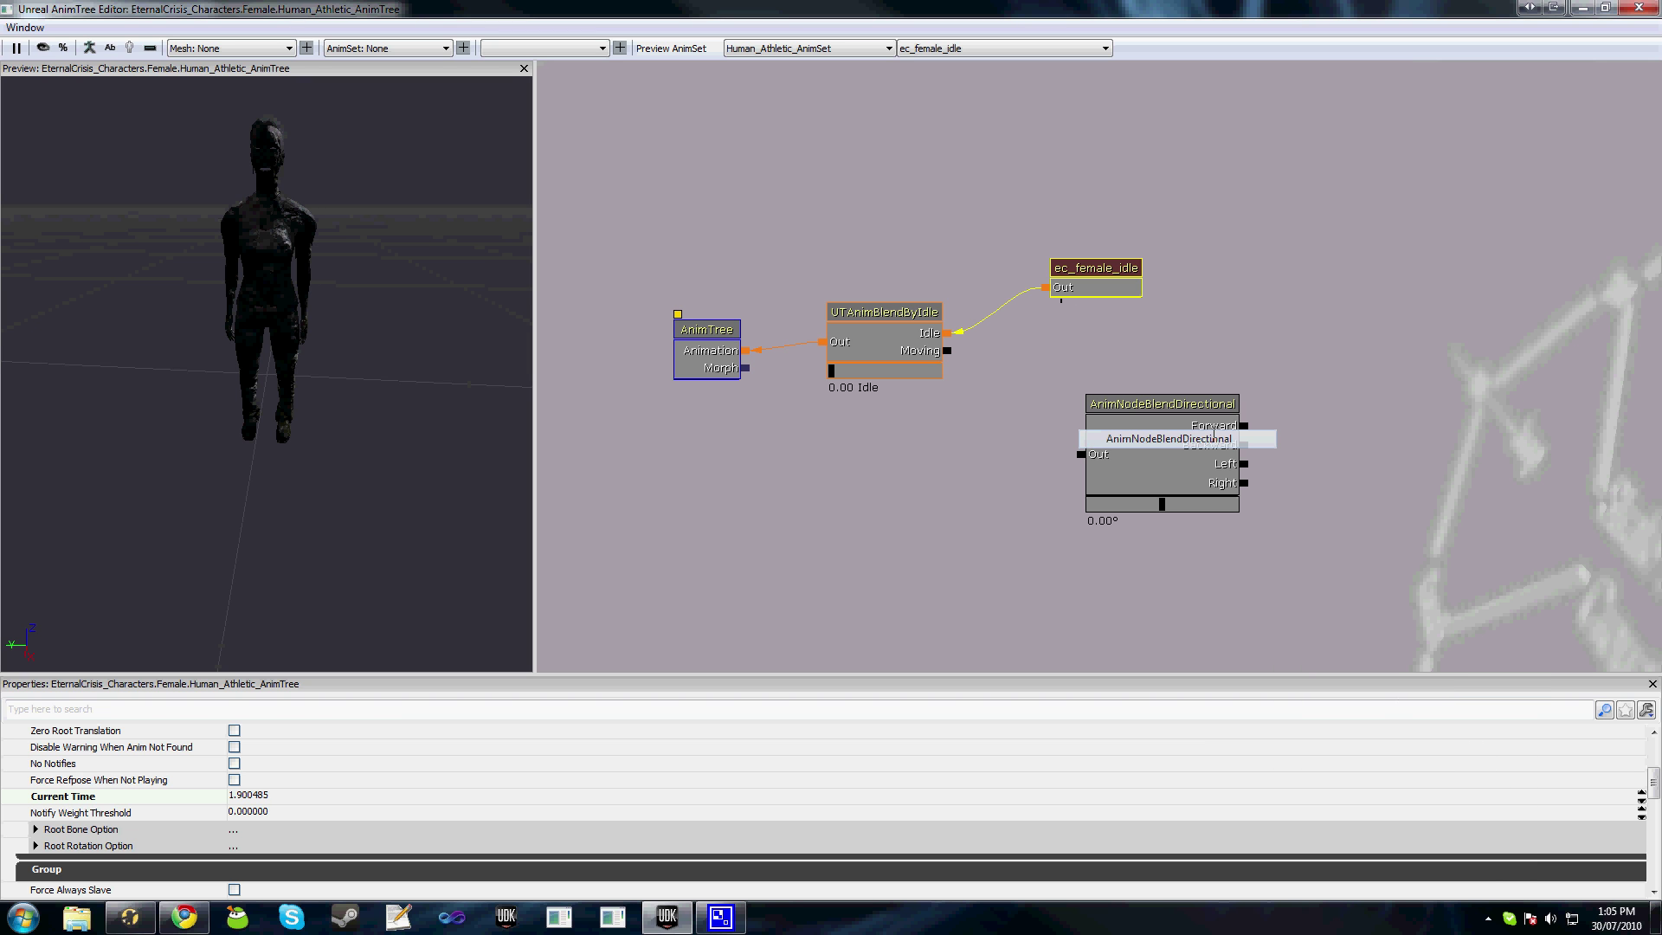
left_click_drag(1166, 440, 1169, 421)
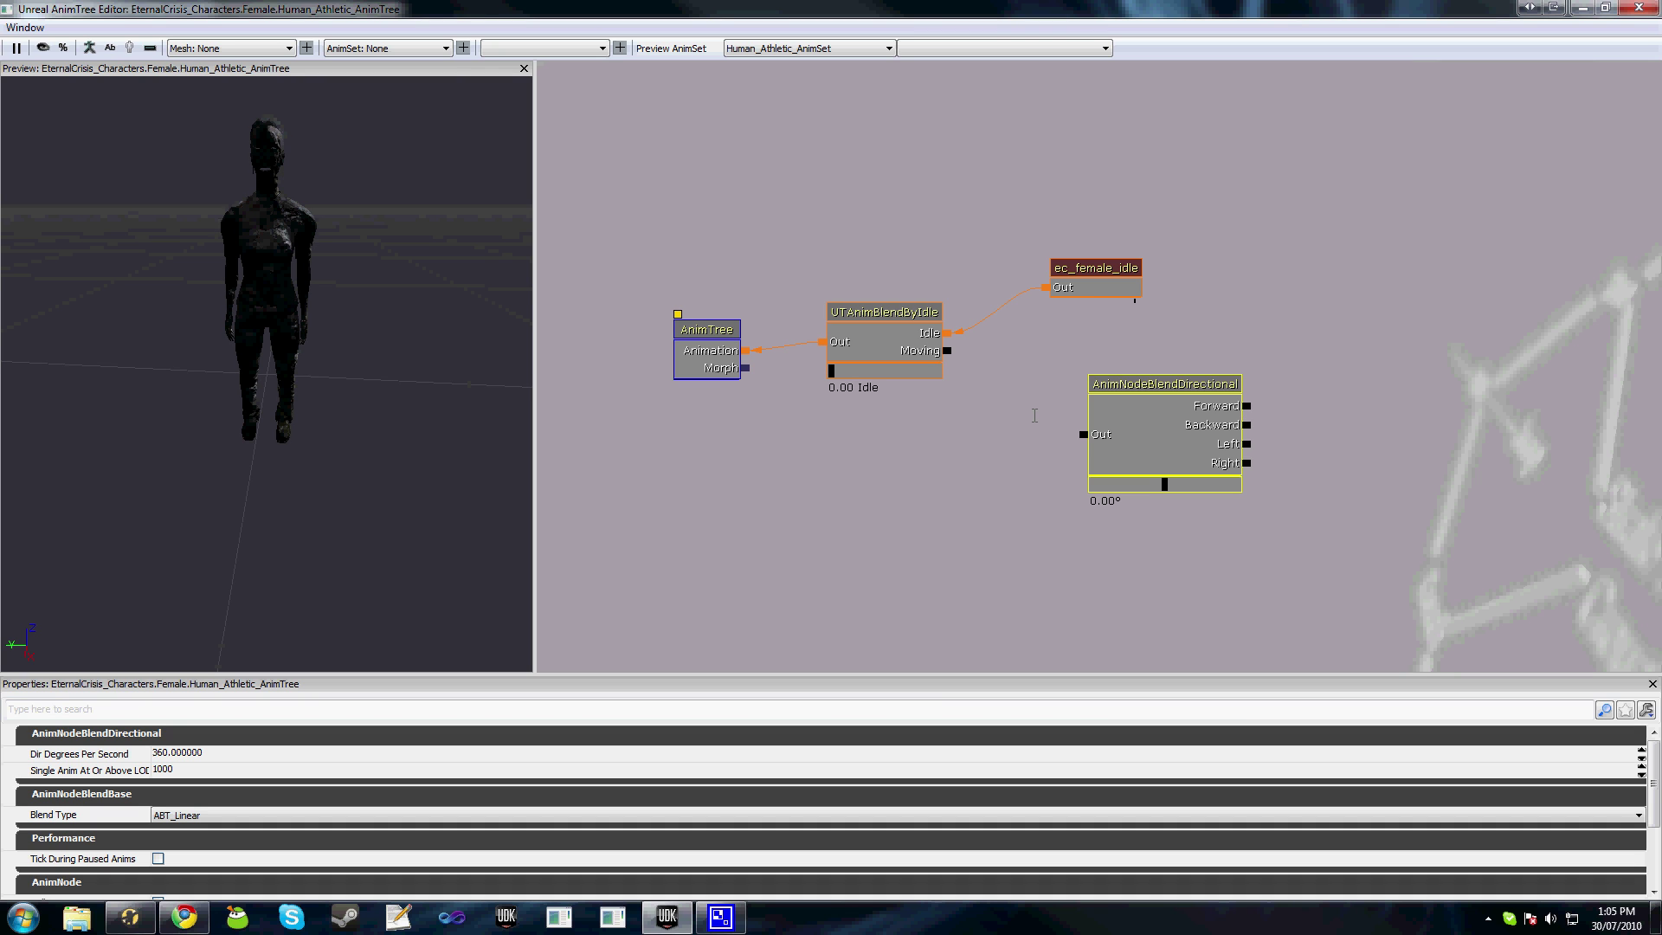
left_click_drag(1145, 434, 1016, 387)
left_click_drag(859, 320, 953, 387)
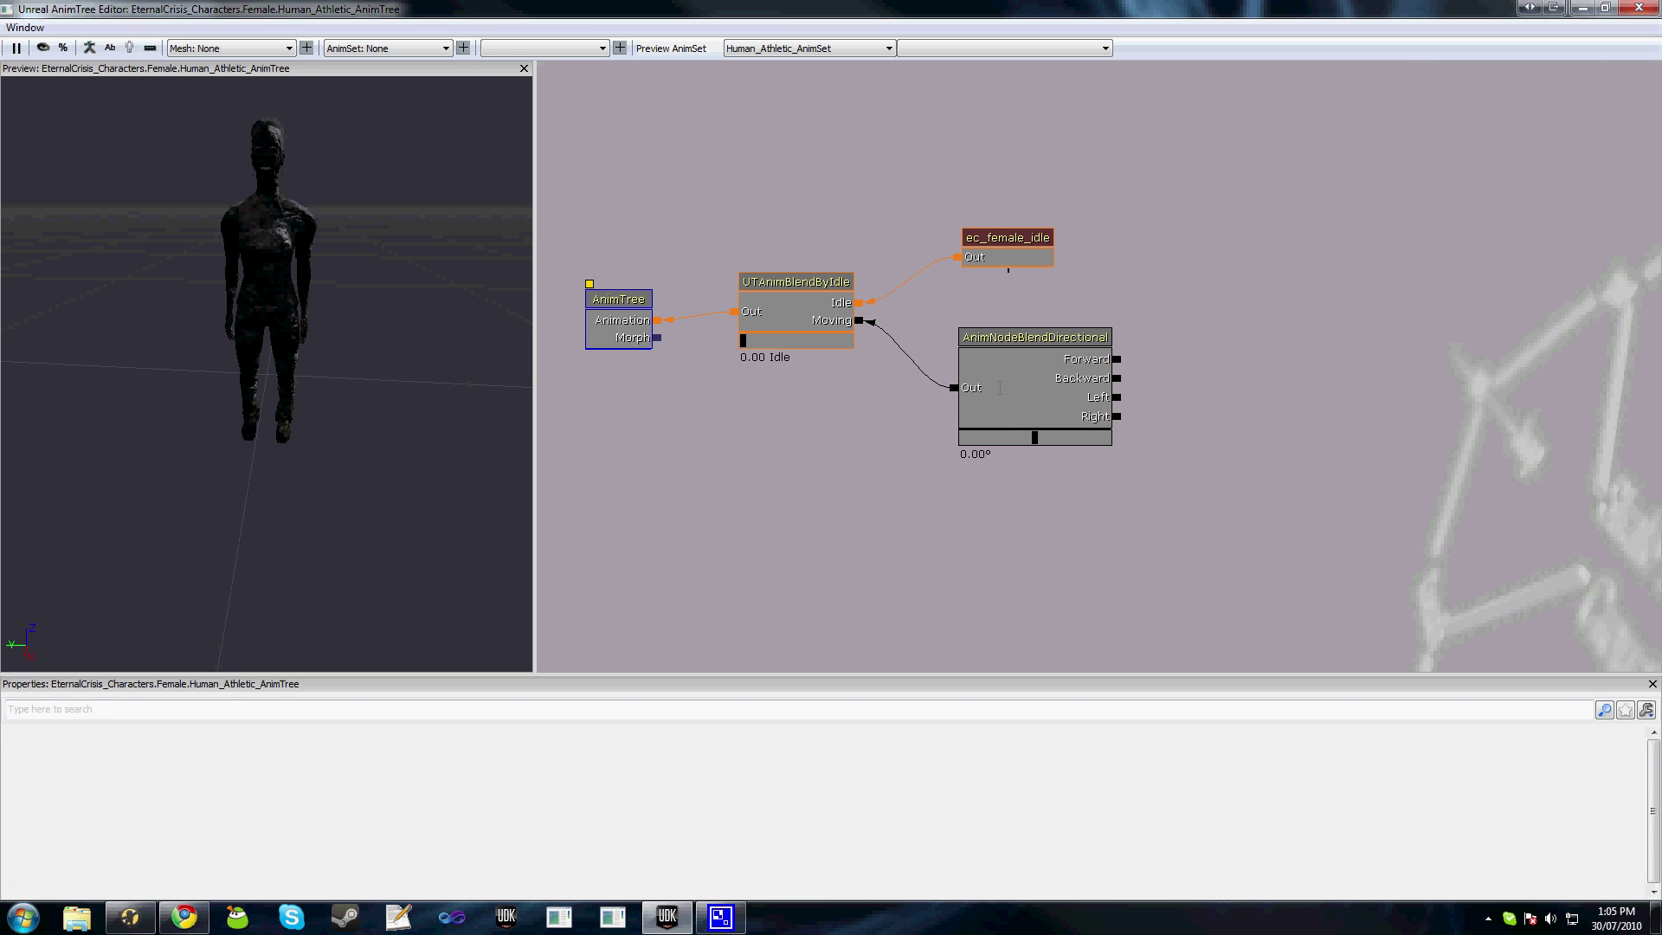
Add an AnimNodeSequence node beyond the directional blend, duplicate it three times, and arrange the four nodes in a column.
right_click(1205, 301)
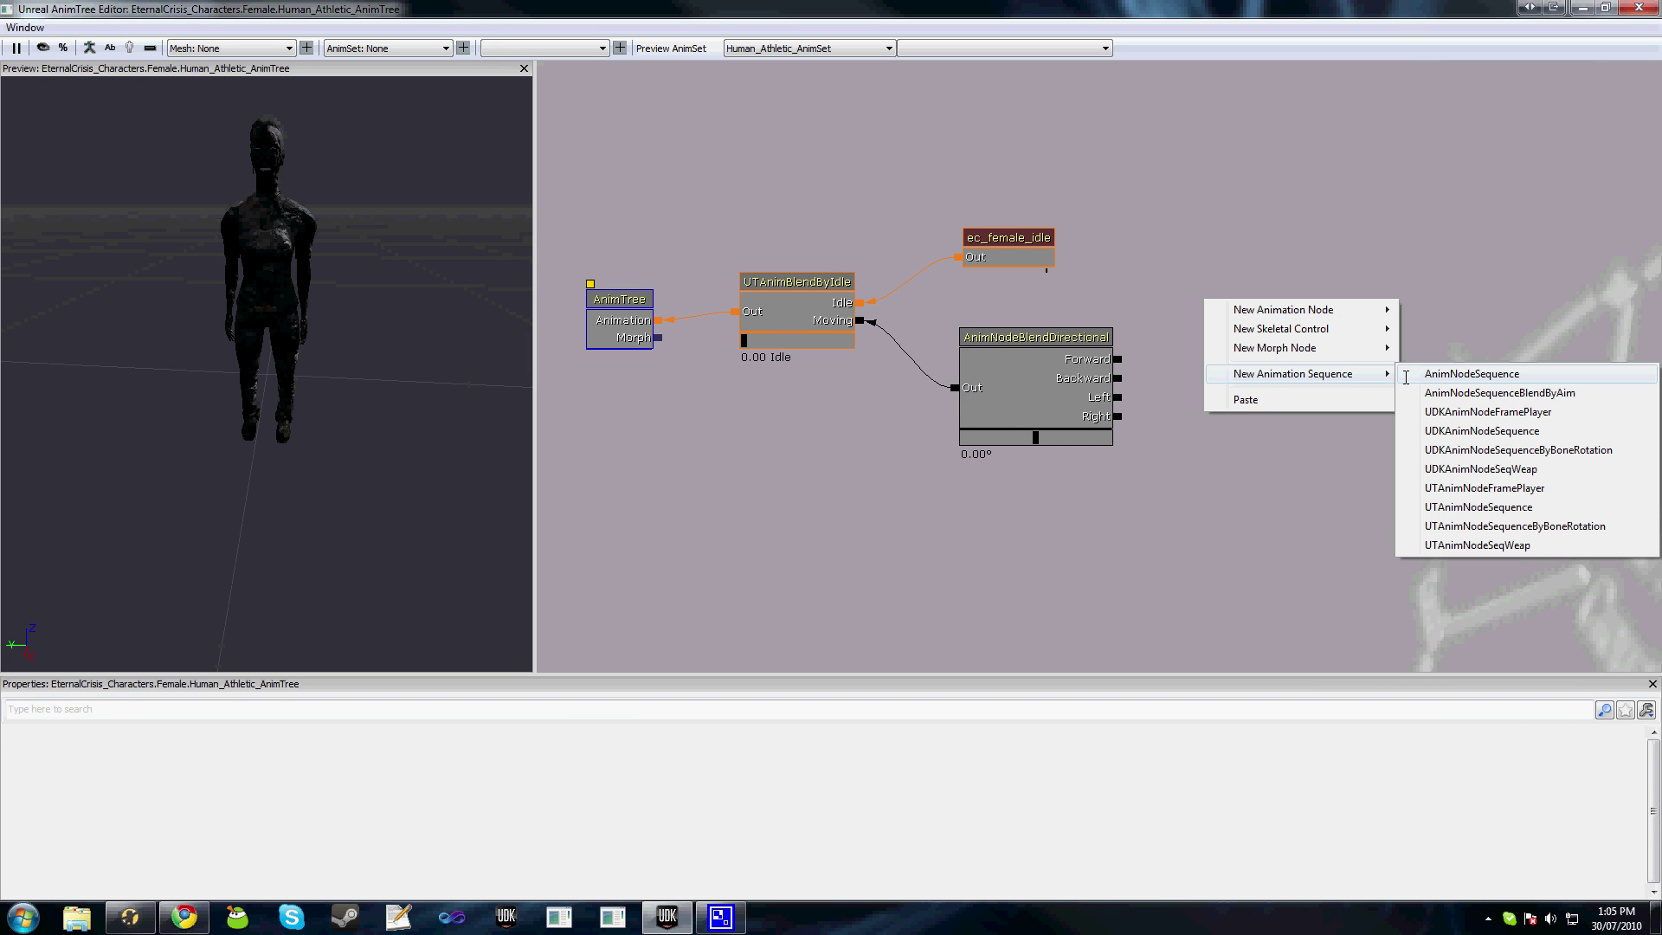
left_click(1406, 375)
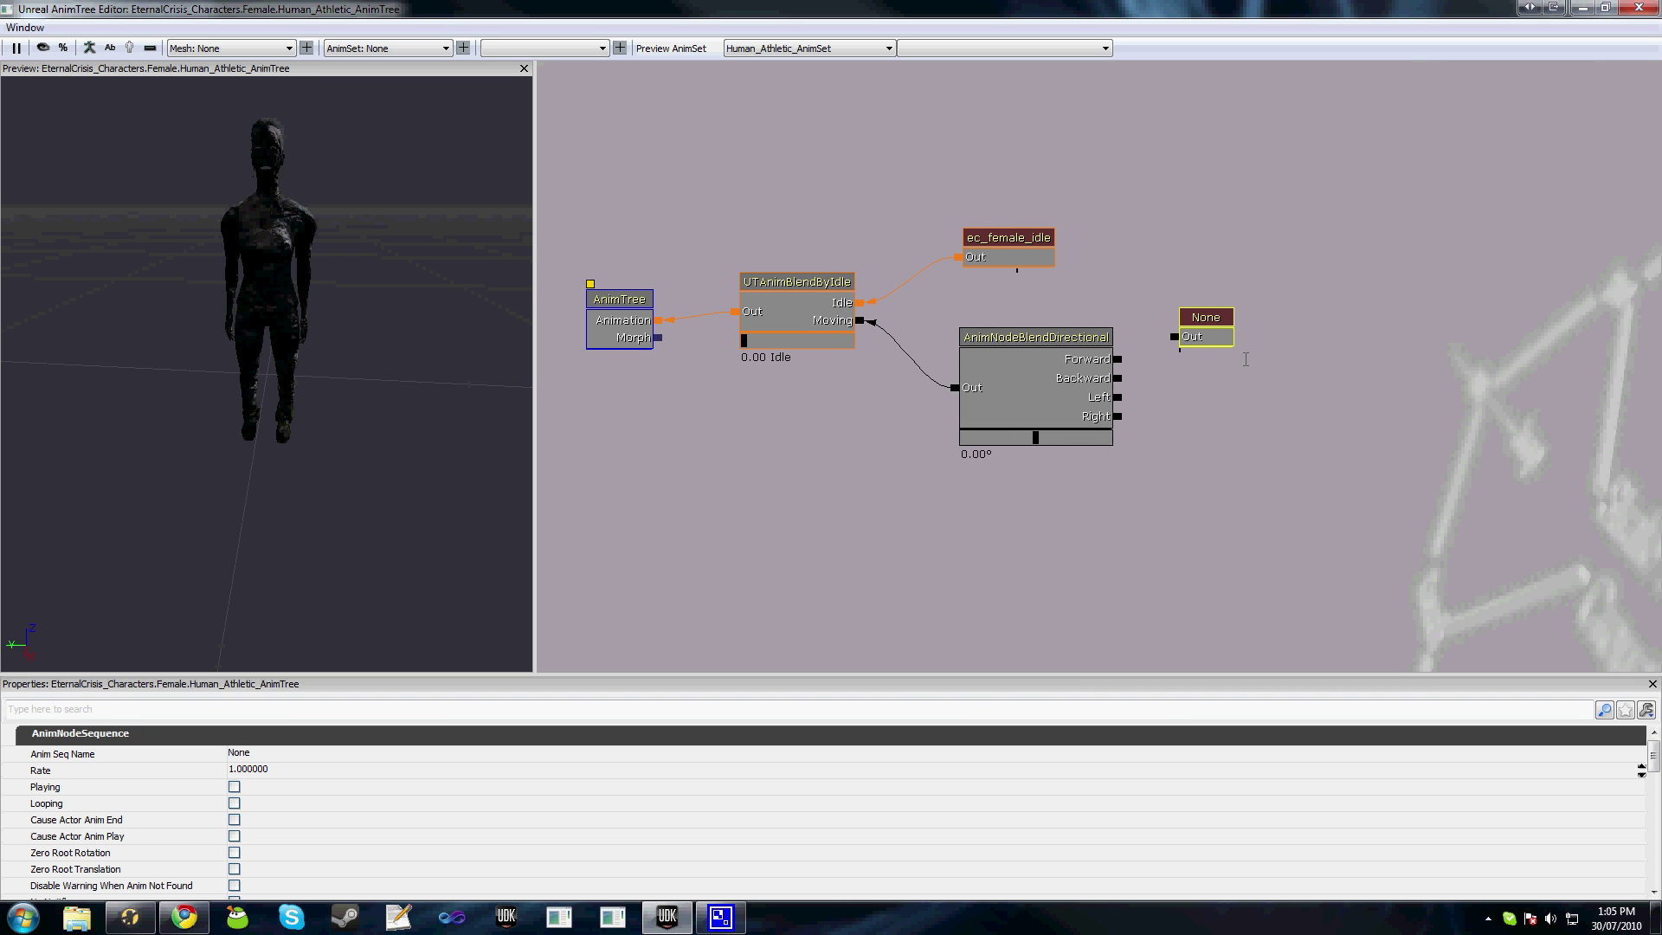
key("ctrl+w")
key("ctrl+w")
key("ctrl+w")
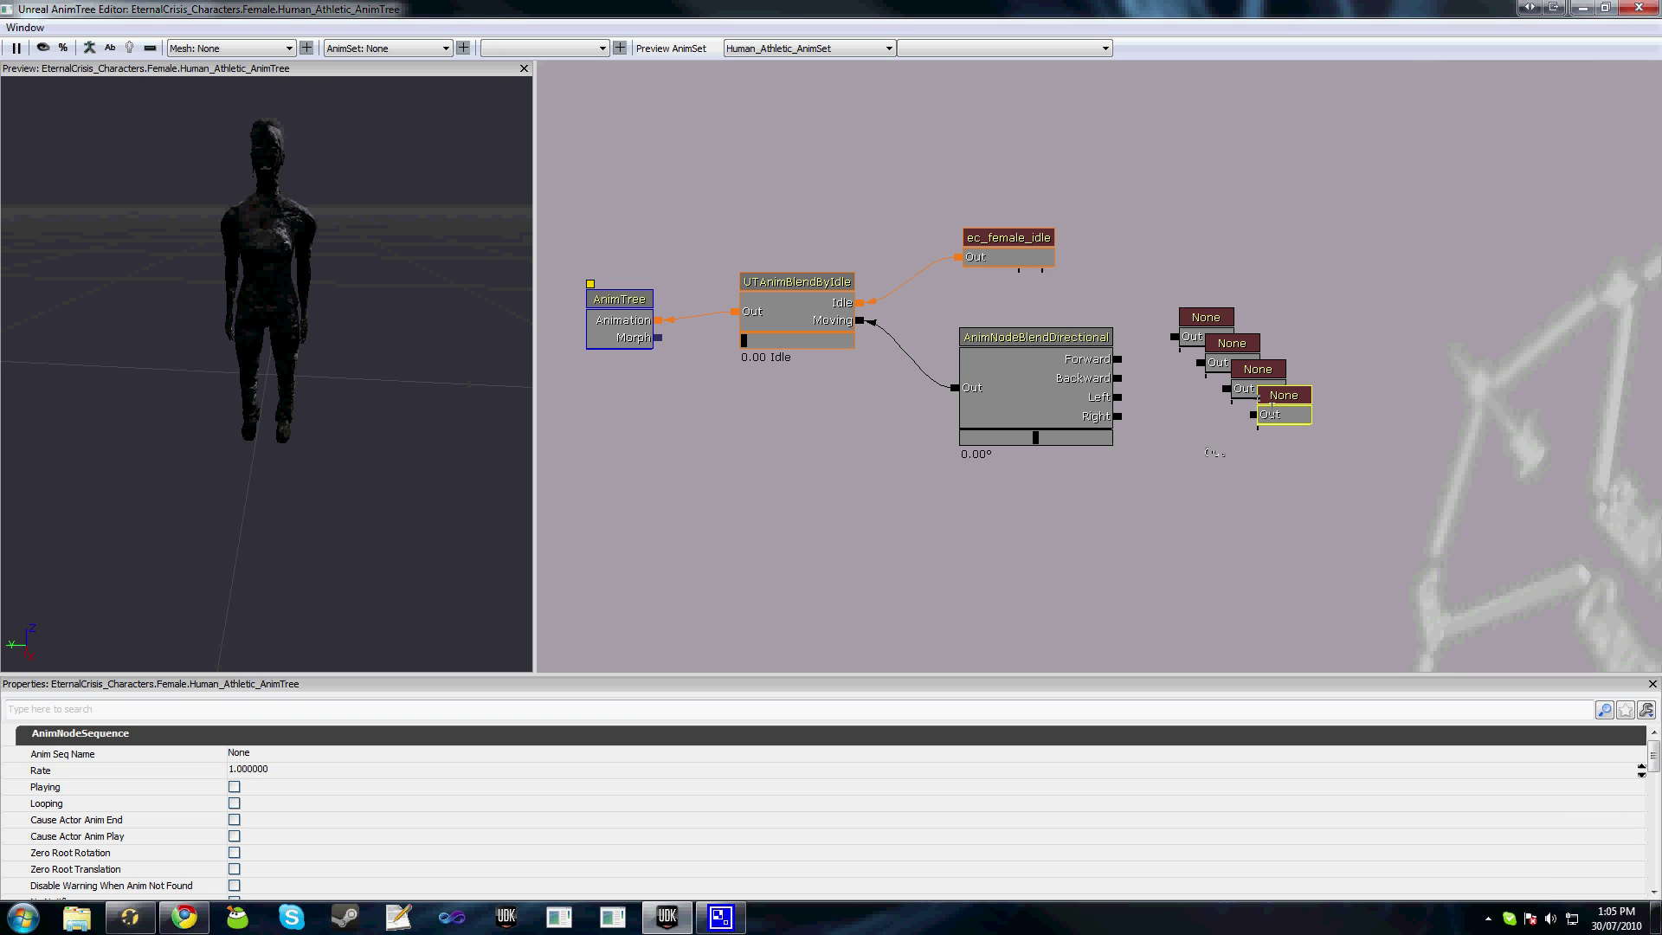
left_click_drag(1271, 401, 1202, 456, "ctrl")
left_click_drag(1252, 381, 1217, 447, "ctrl")
left_click_drag(1212, 324, 1210, 316, "ctrl")
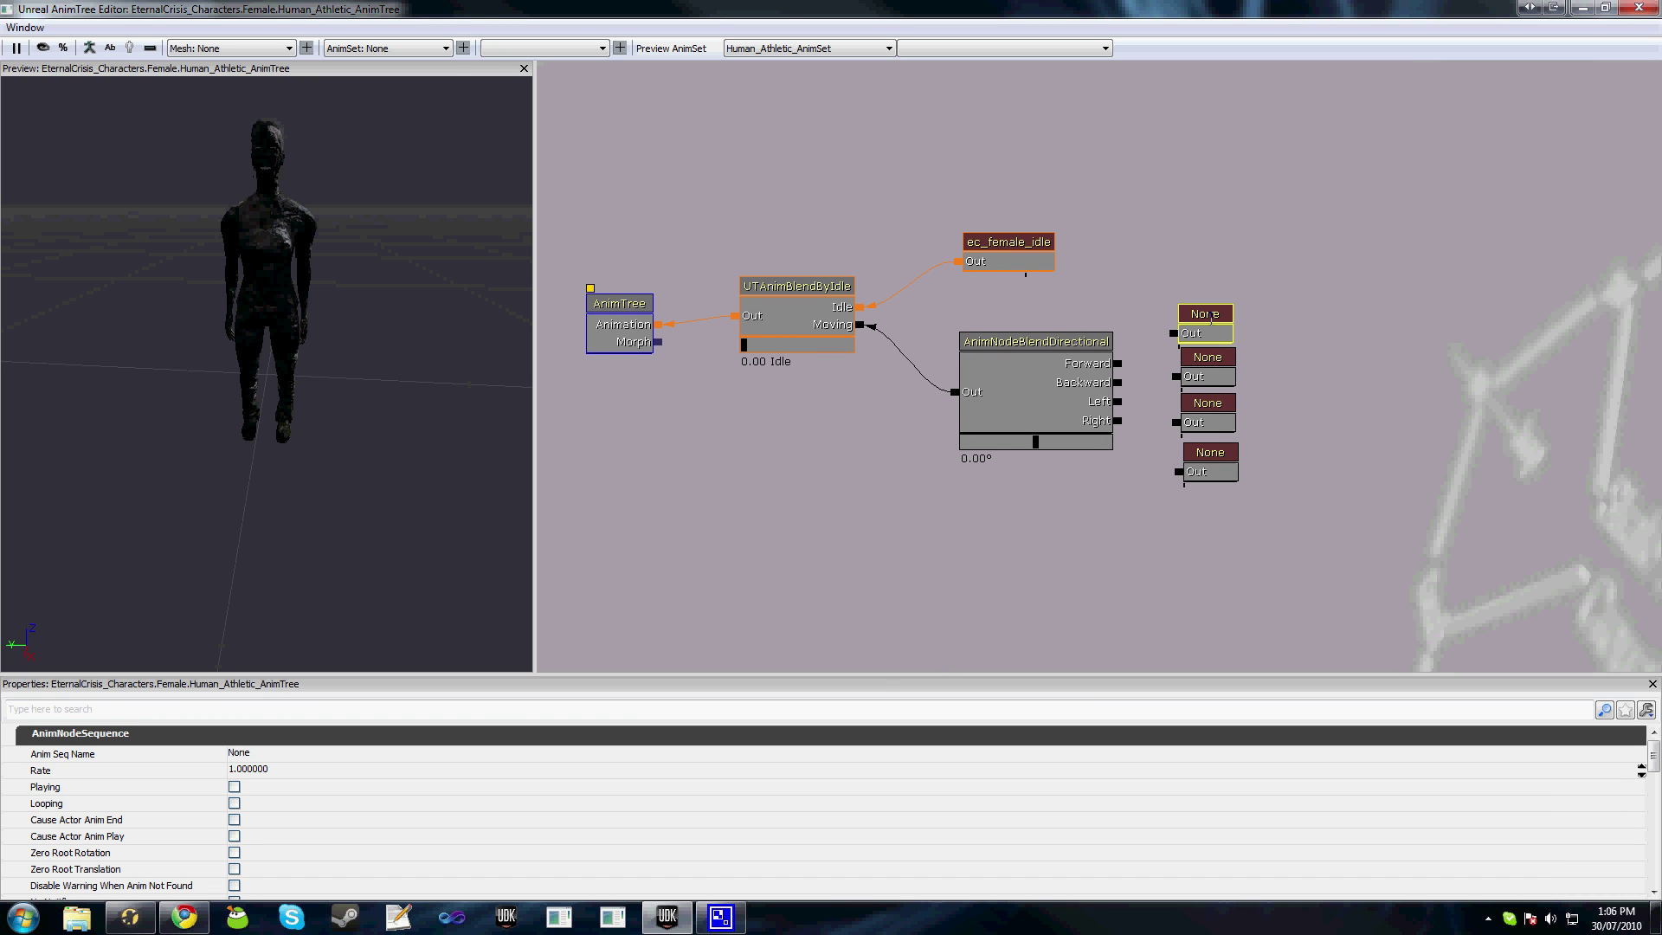
Set the Anim Seq Name of the uppermost new sequence node to ec_female_walk.
left_click(291, 750)
type("e")
key("BackSpace")
type("c_female_walk")
key("Return")
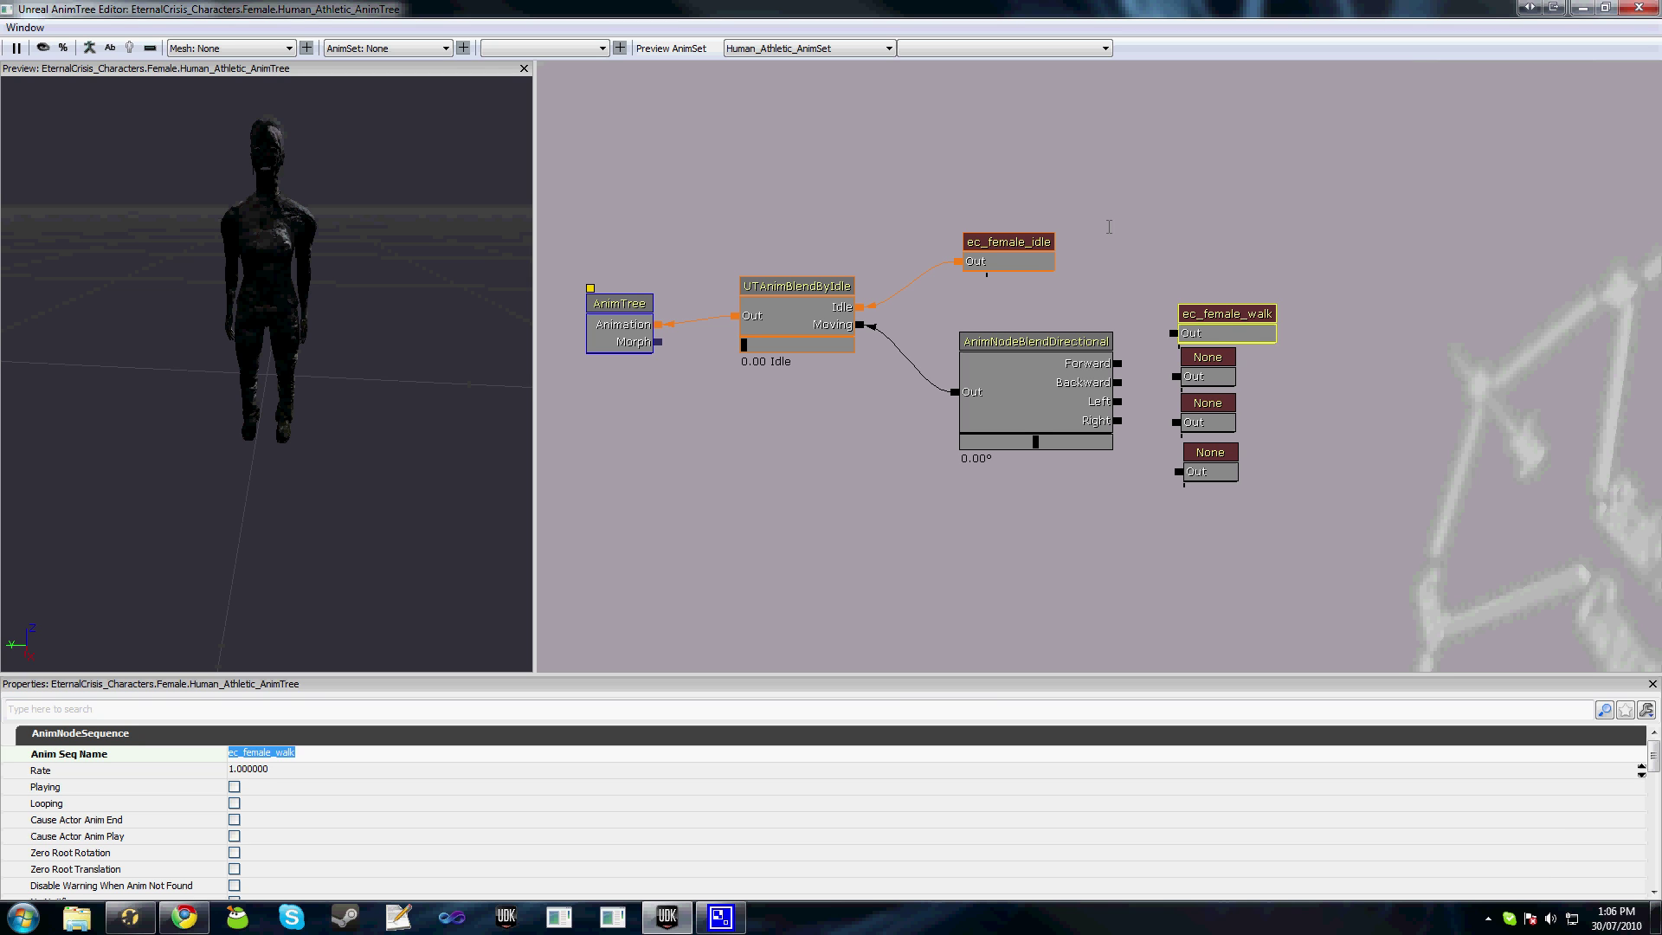
Set the Anim Seq Name of the third sequence node in the column to ec_female_left.
left_click(1207, 357)
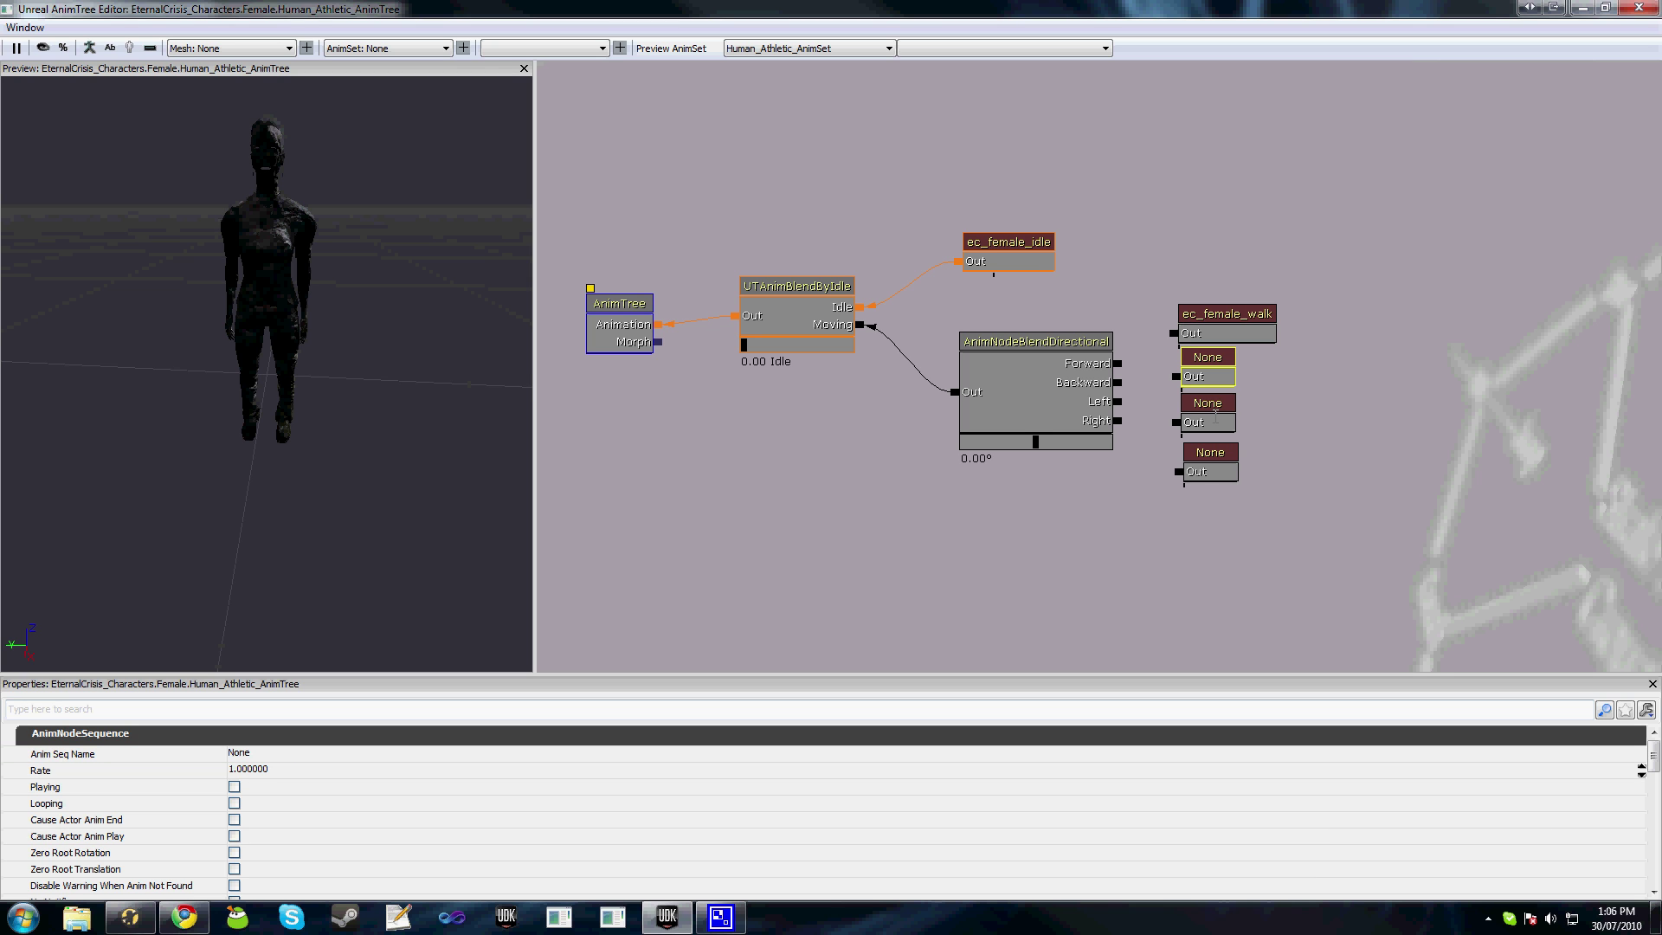
left_click(1216, 415)
left_click(313, 758)
type("ec")
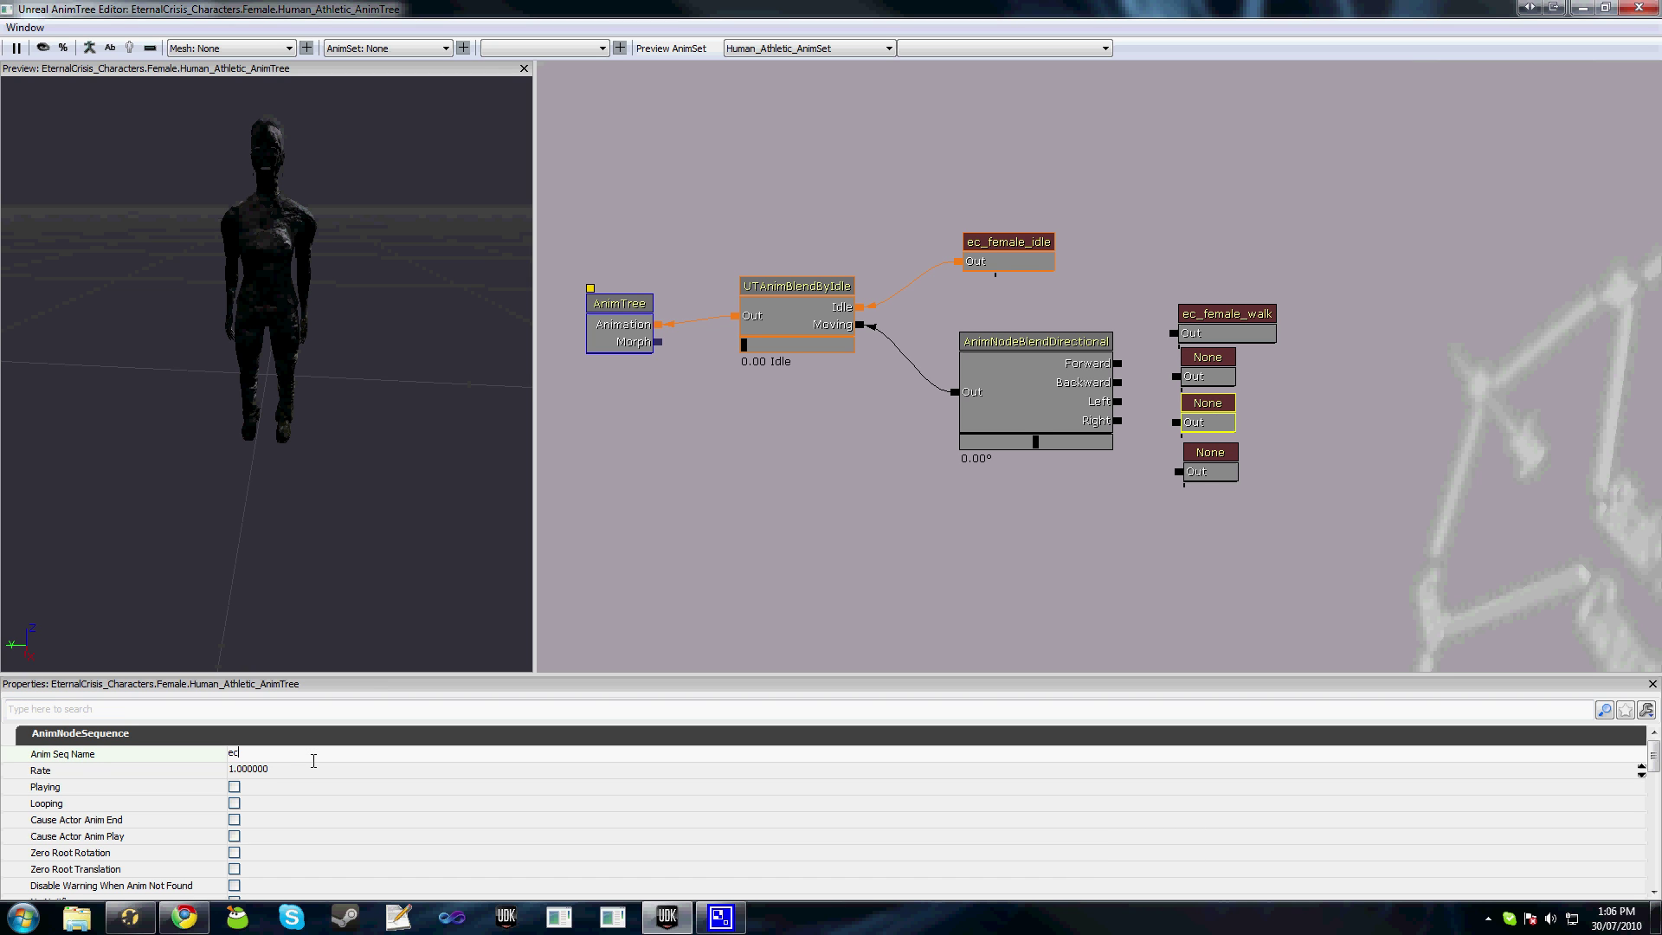
type("_female_left")
key("Return")
Set the Anim Seq Name of the lowest sequence node in the column to ec_female_right.
left_click(1210, 459)
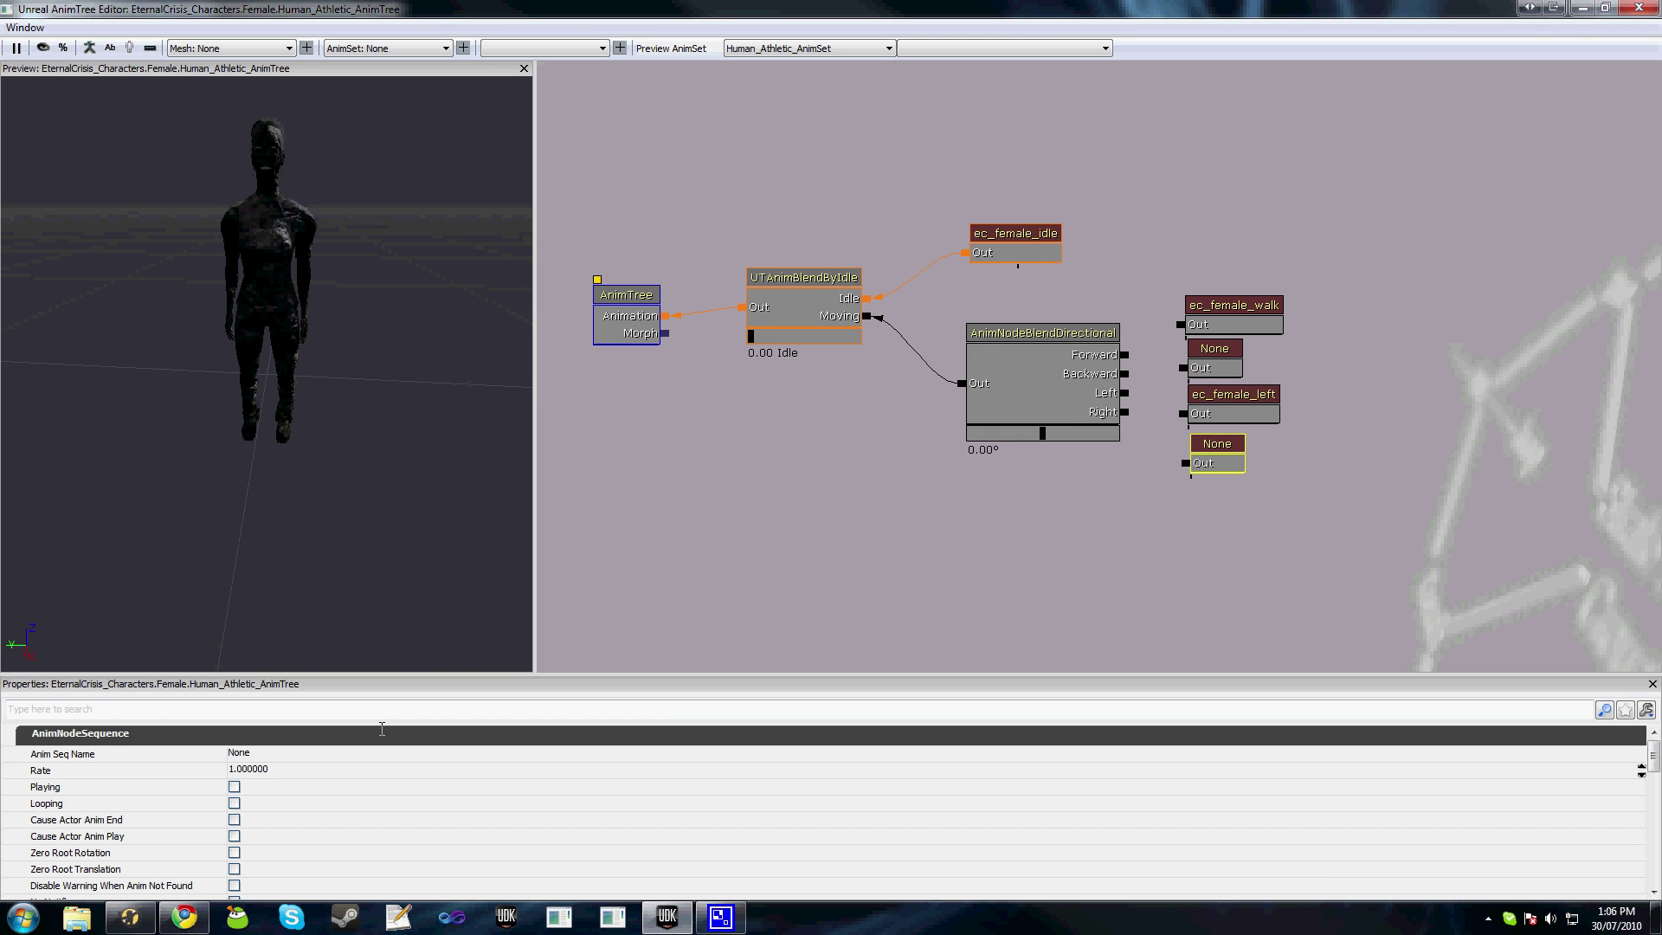
left_click(276, 759)
type("ec_female_right")
key("Return")
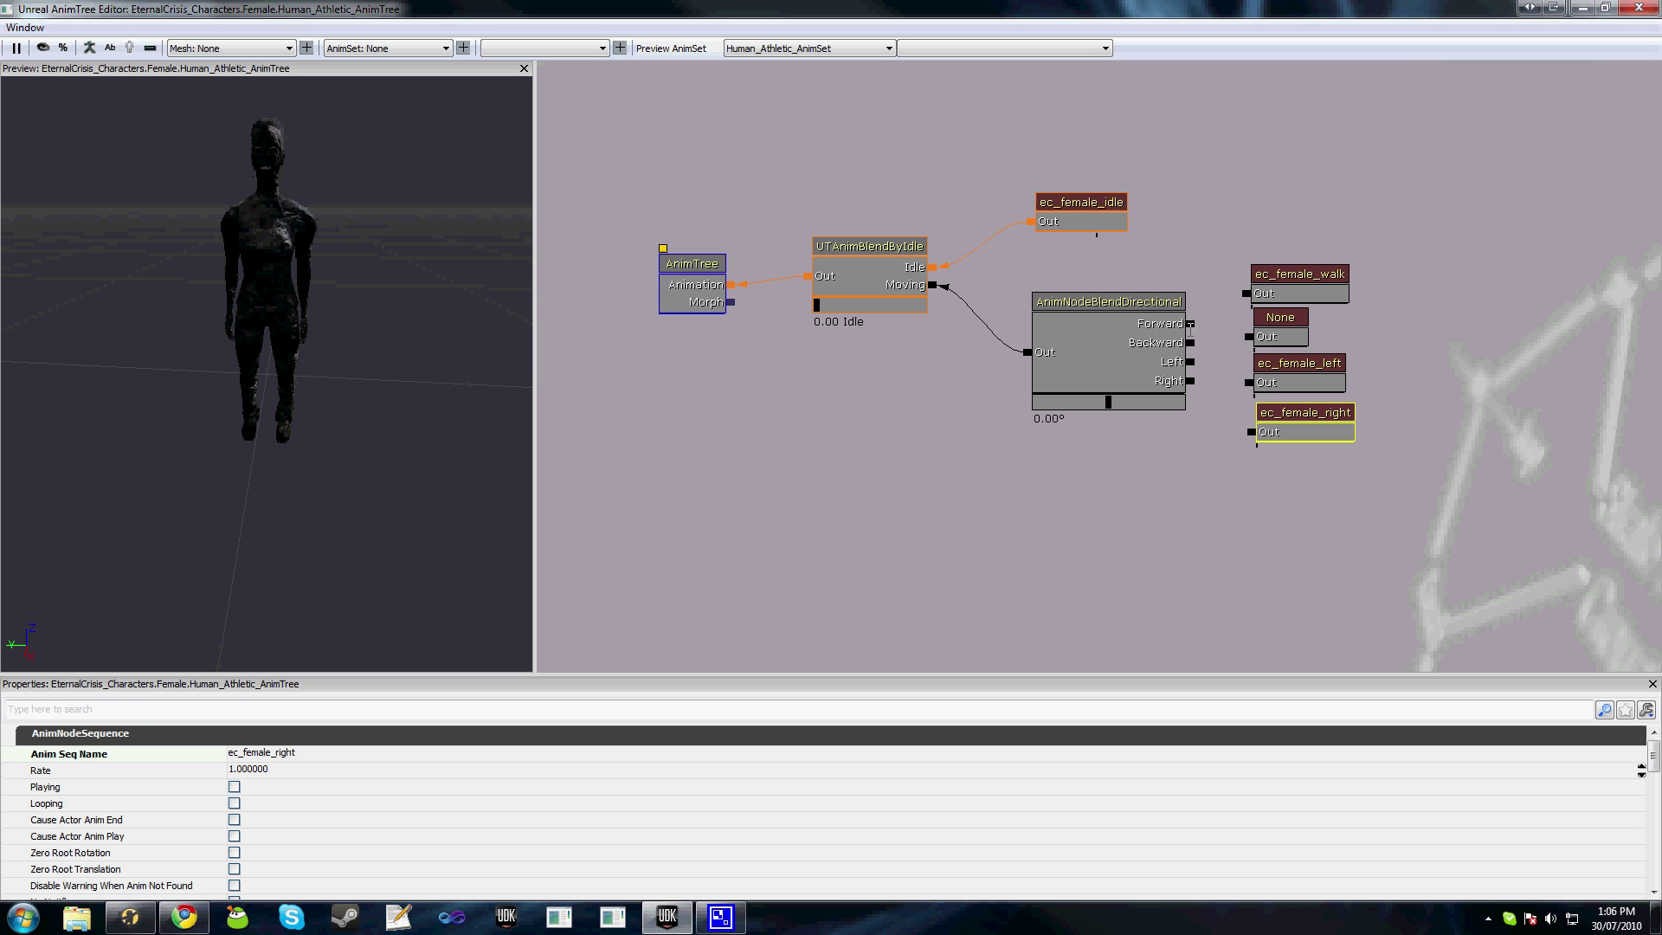
Connect the directional blend's Forward, Backward, Left and Right inputs to the walk, unnamed, left and right sequence nodes respectively.
left_click_drag(1187, 331, 1246, 293)
left_click_drag(1190, 343, 1310, 450)
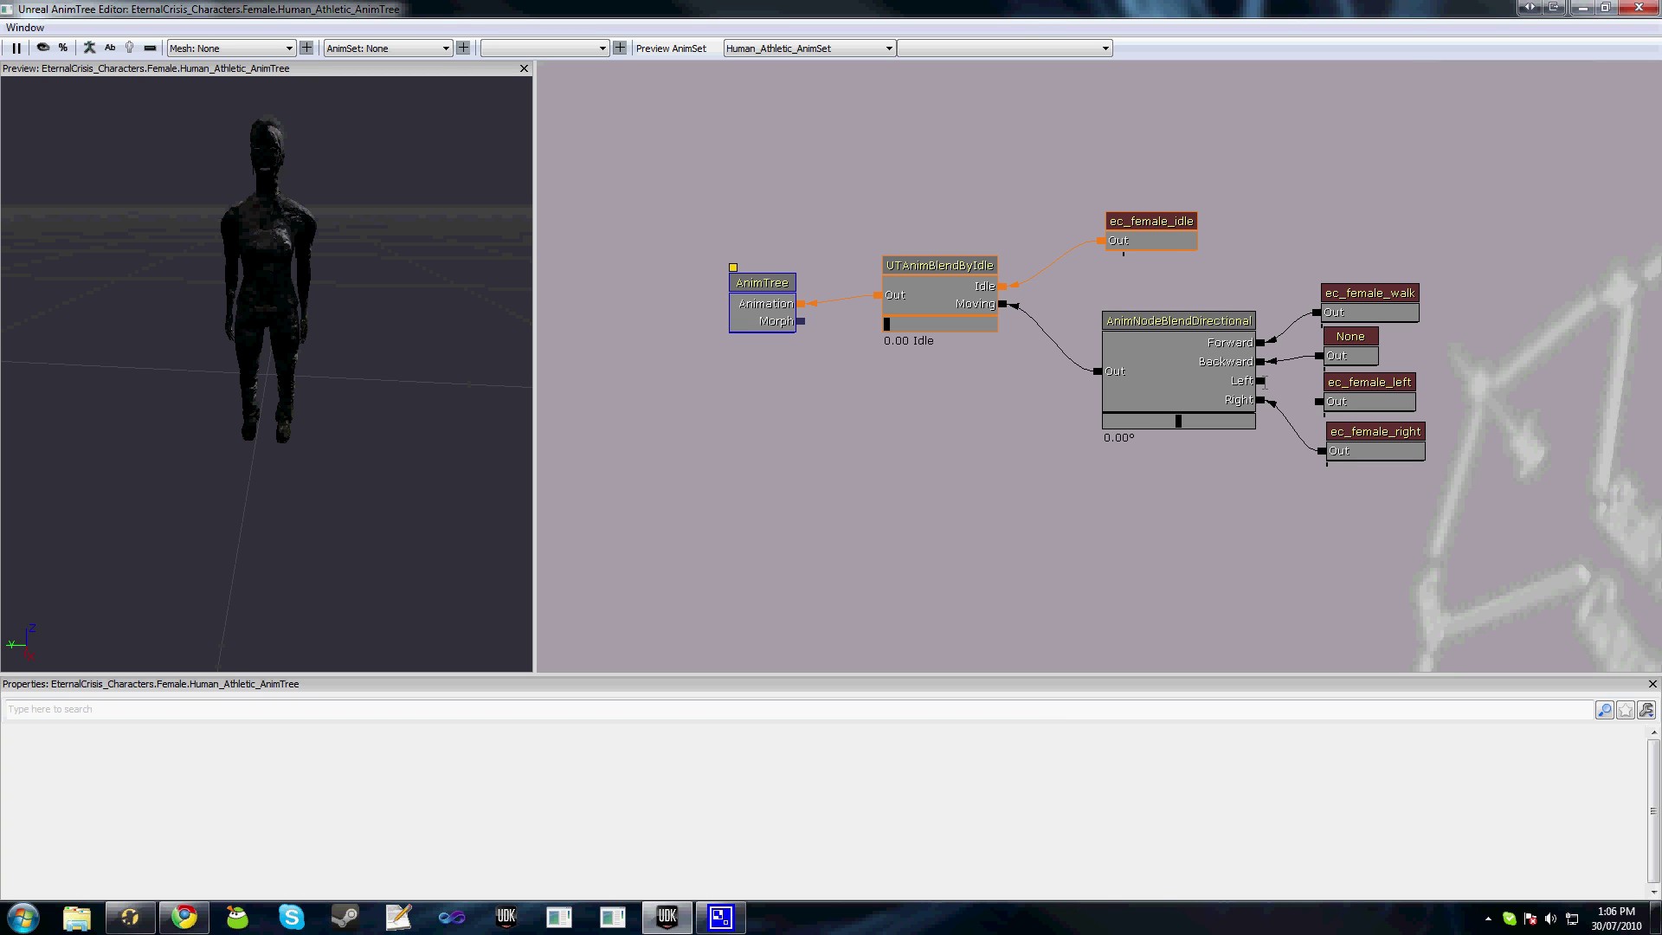
left_click_drag(1261, 380, 1249, 438)
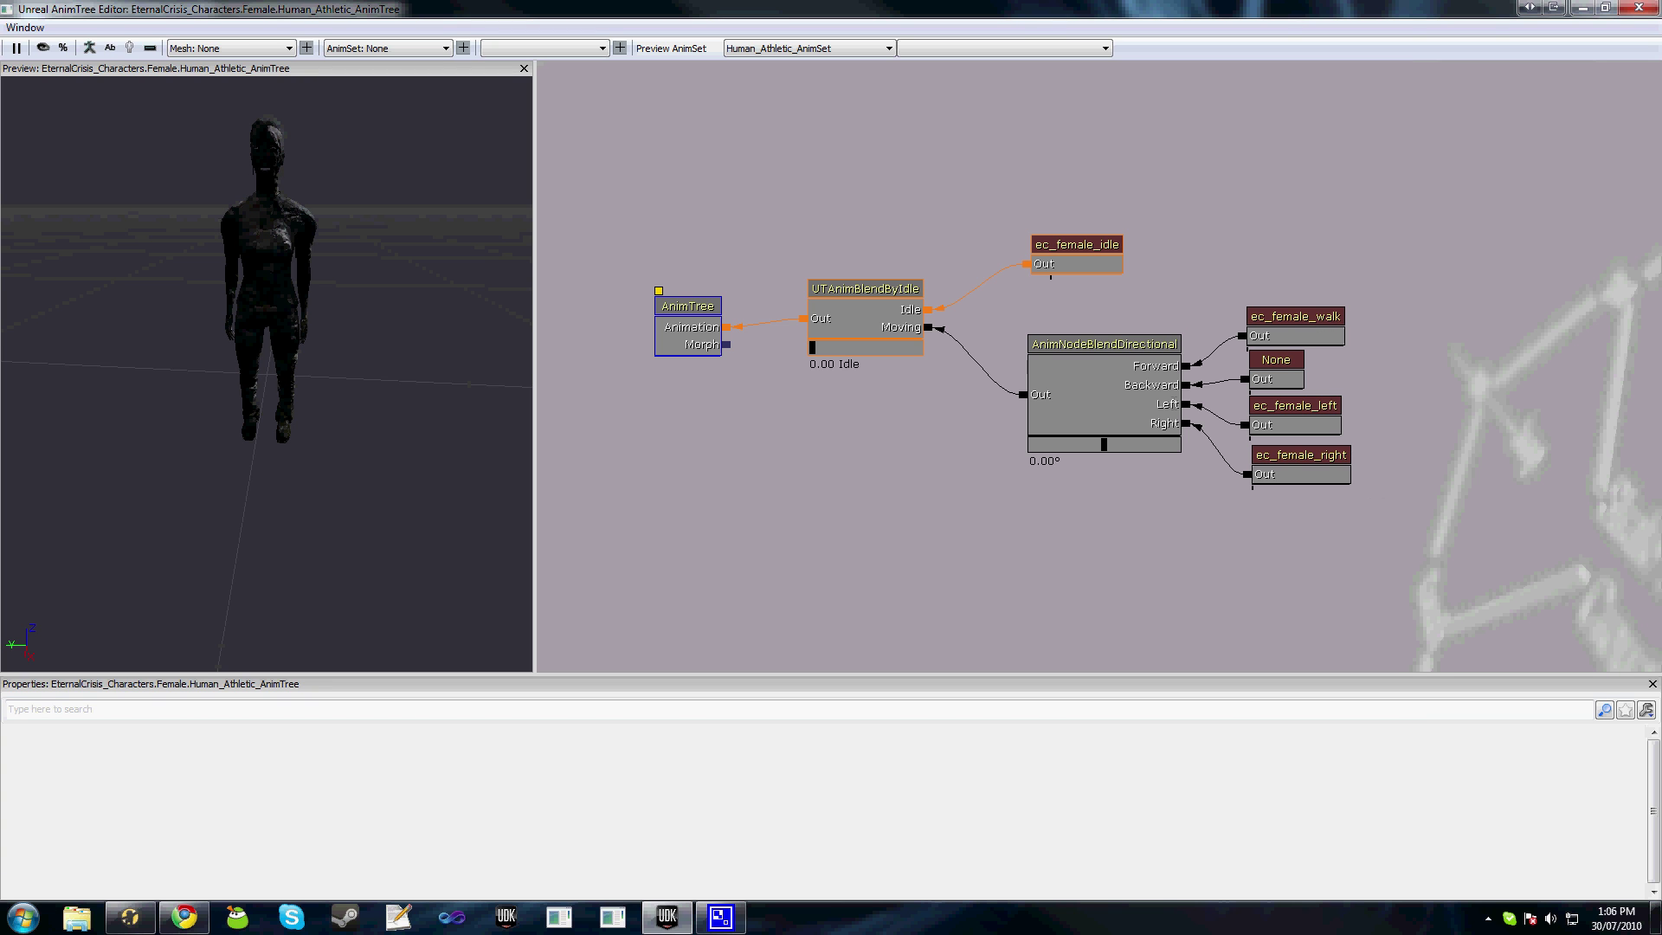
Enable Playing and Looping on the ec_female_walk, ec_female_left and ec_female_right sequence nodes.
left_click_drag(1279, 320, 1188, 308)
left_click(1187, 309)
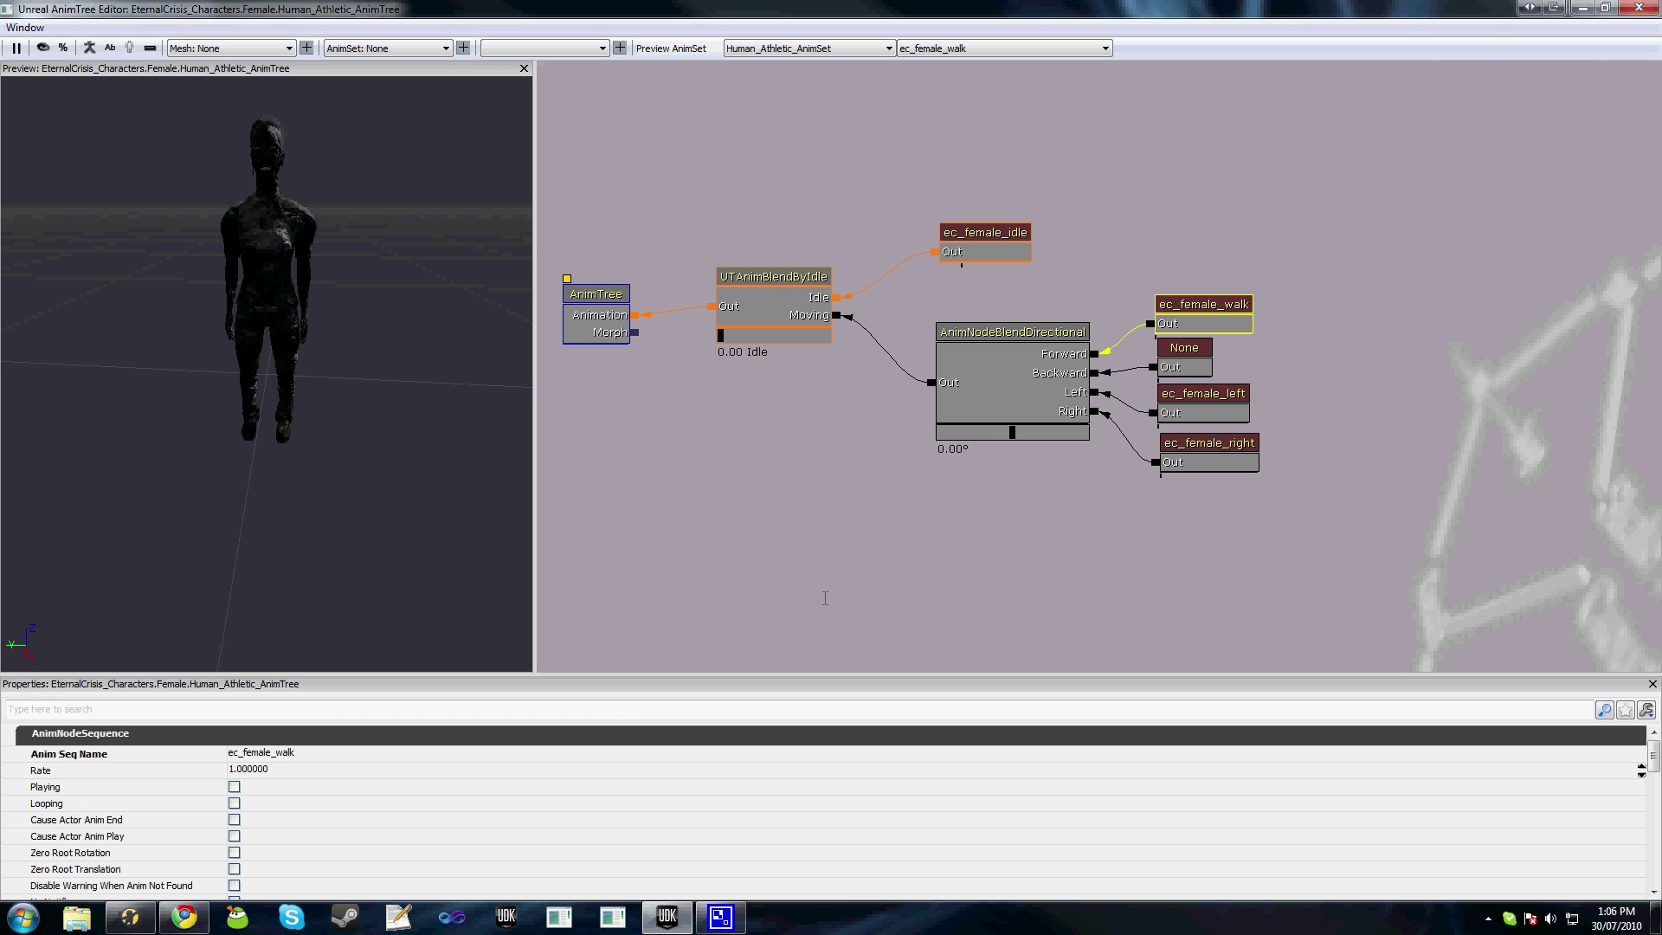
left_click(234, 802)
left_click(234, 787)
left_click(1170, 399)
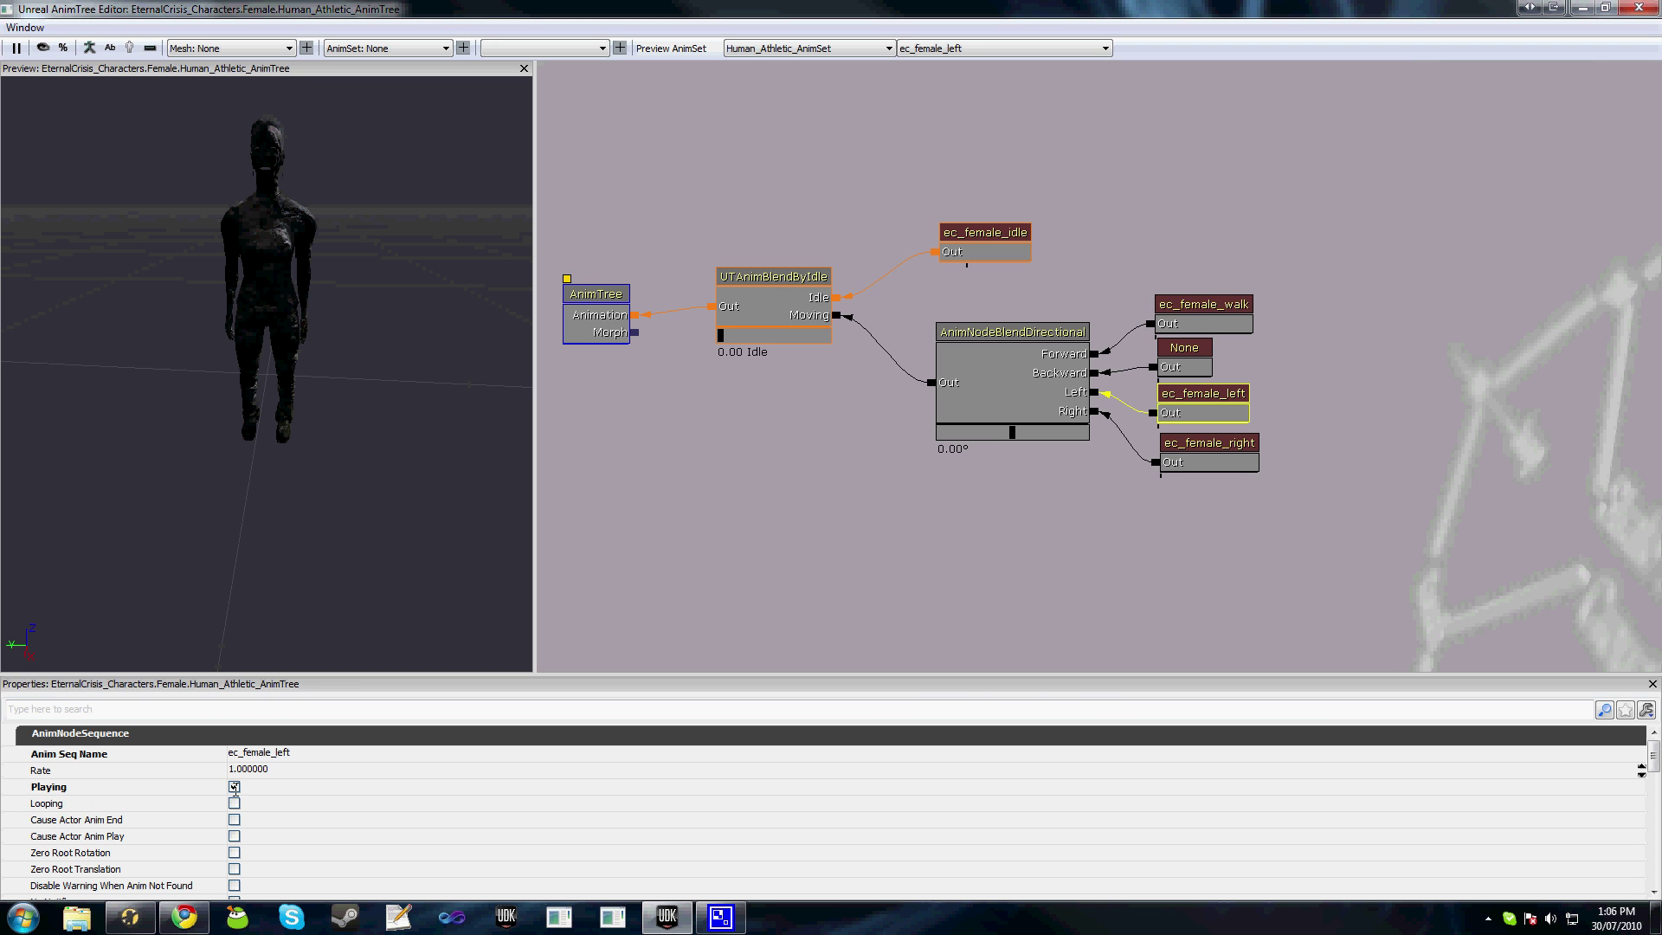
left_click(234, 802)
left_click(1186, 446)
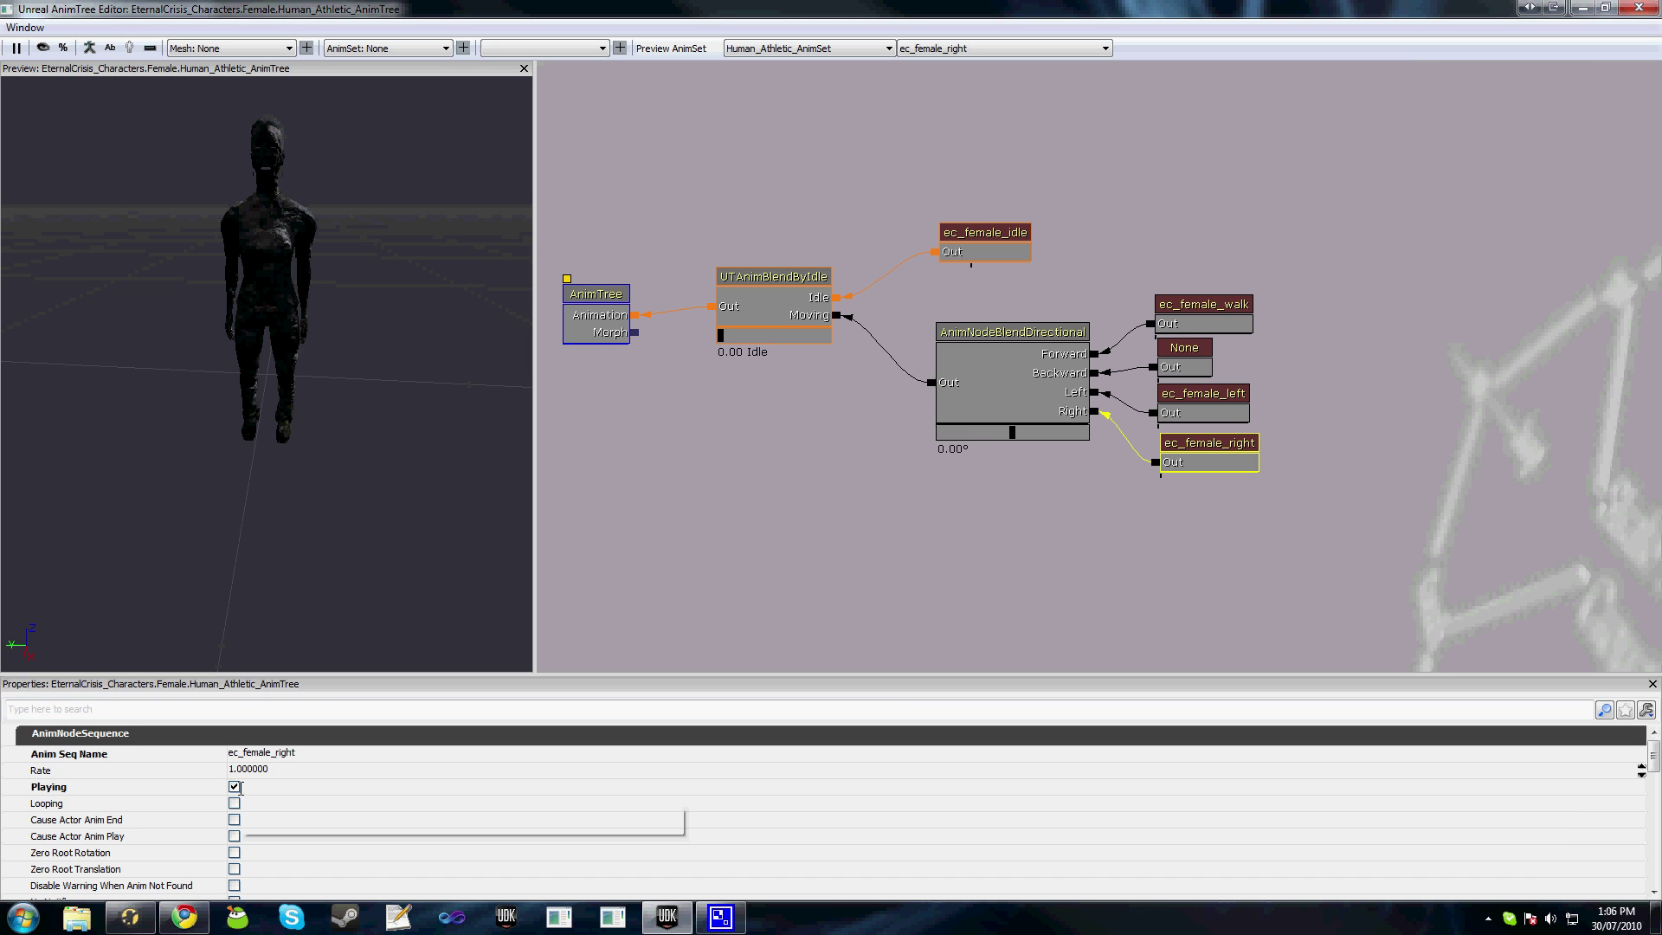
left_click(234, 802)
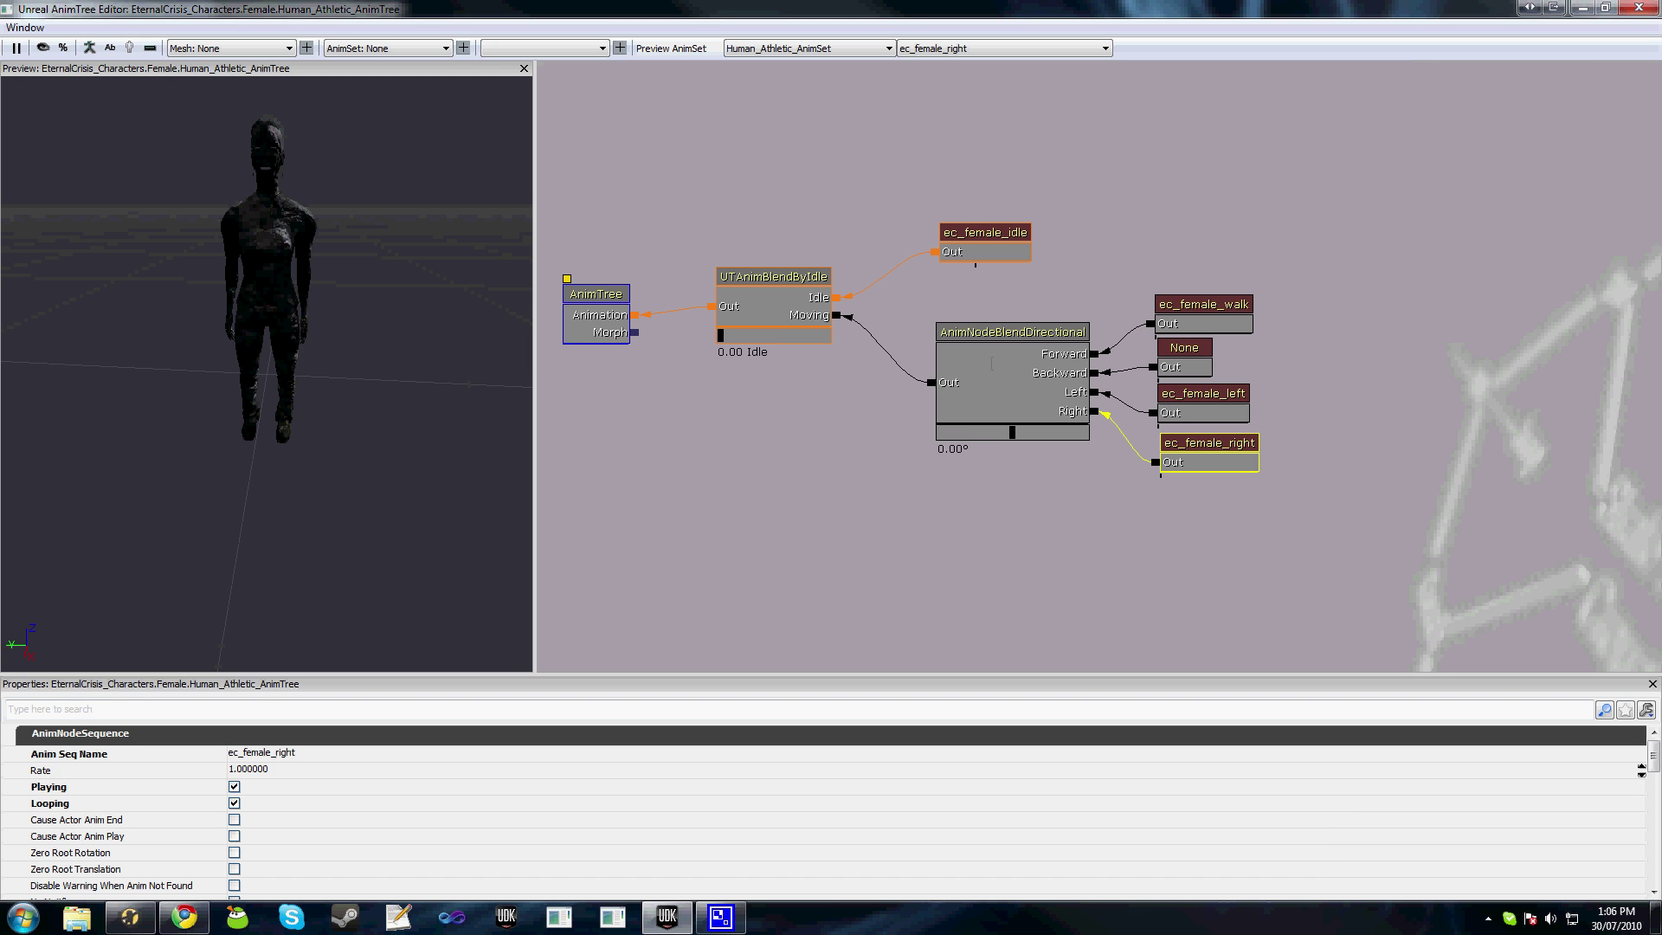
Examine the properties and connections of the ec_female_idle, UTAnimBlendByIdle, AnimNodeBlendDirectional and ec_female_walk nodes.
left_click(982, 241)
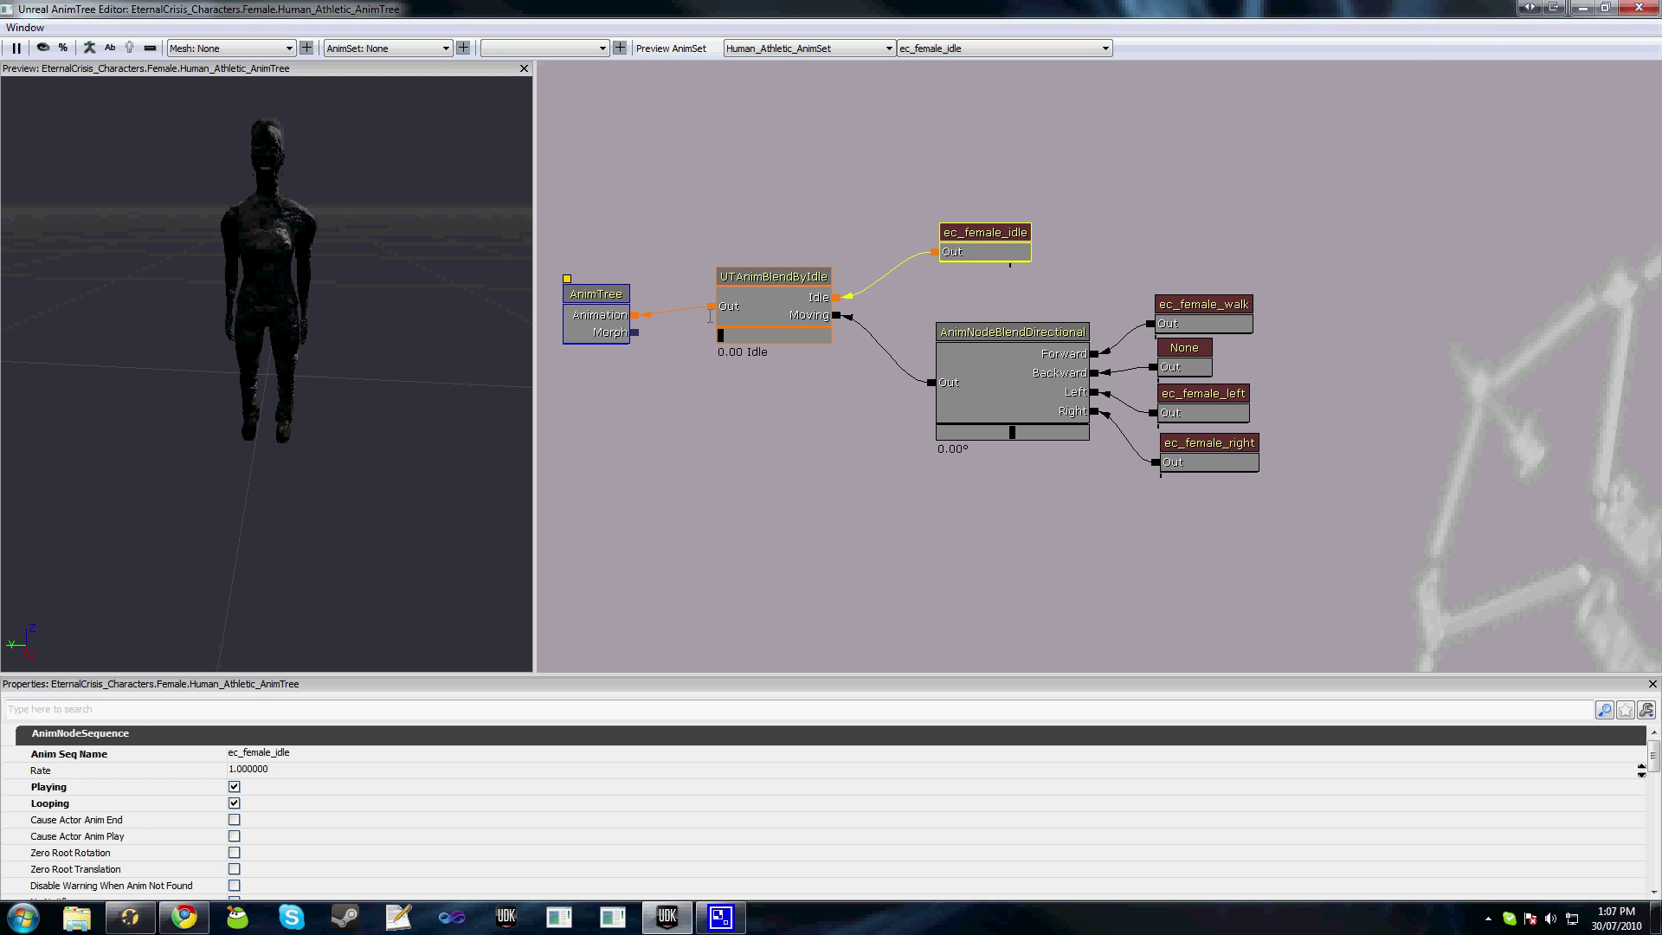
left_click(724, 322)
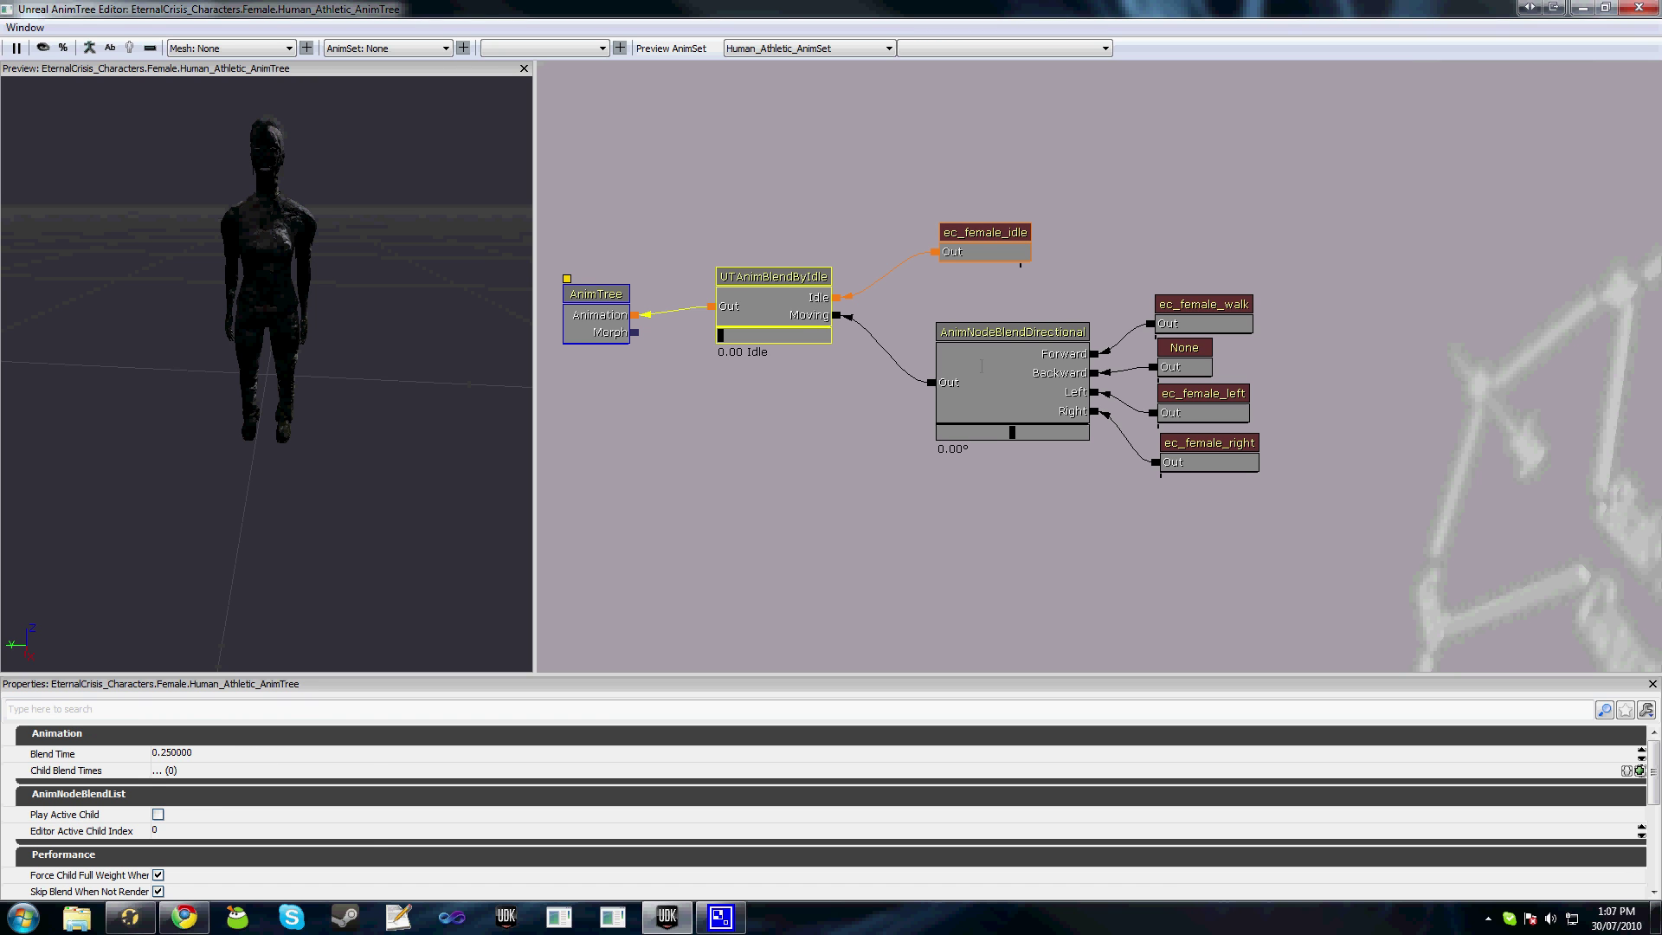
left_click(981, 365)
scroll(269, 767, "down", 3)
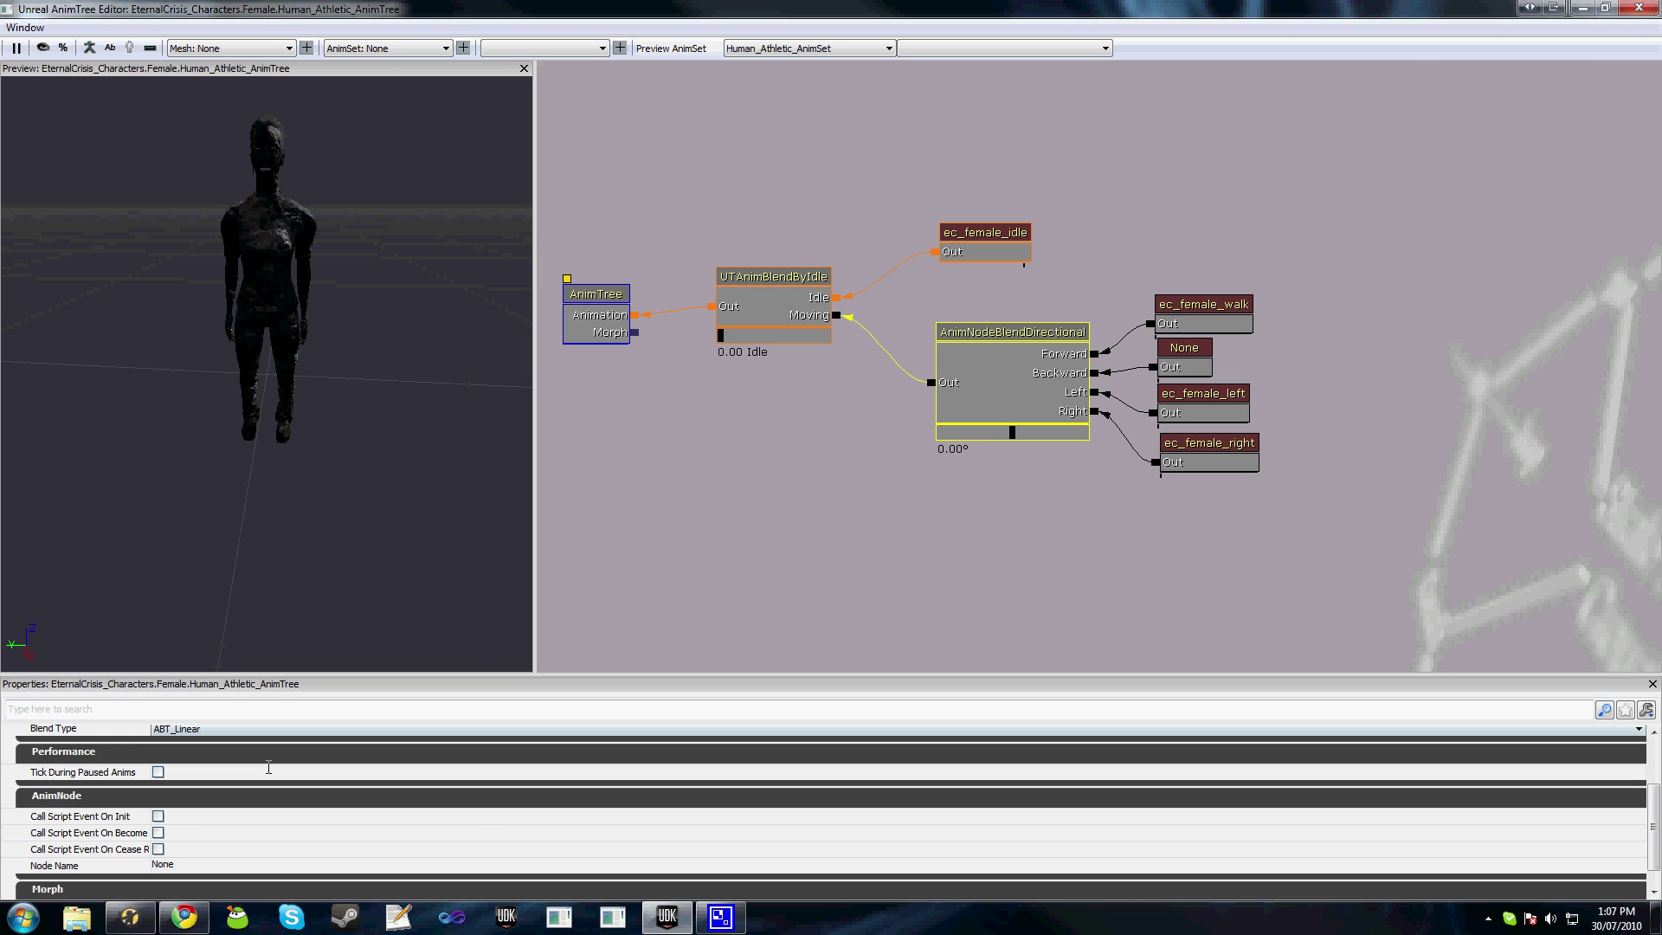
scroll(355, 783, "down", 1)
scroll(355, 783, "up", 1)
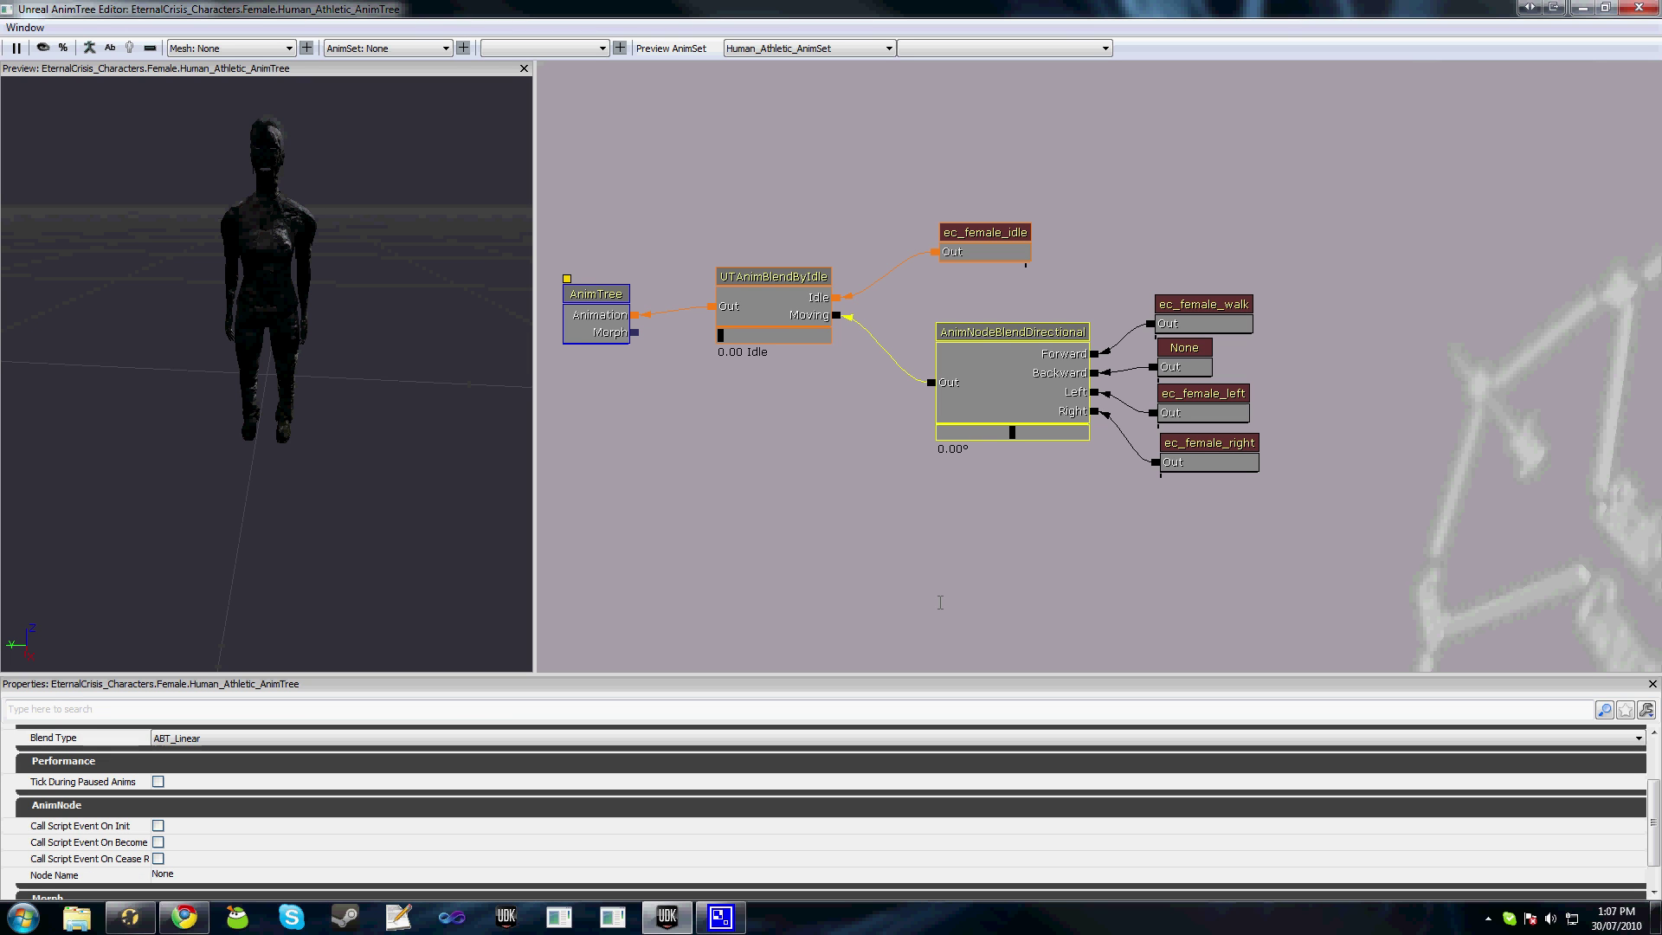
scroll(938, 603, "up", 2)
left_click(1208, 327)
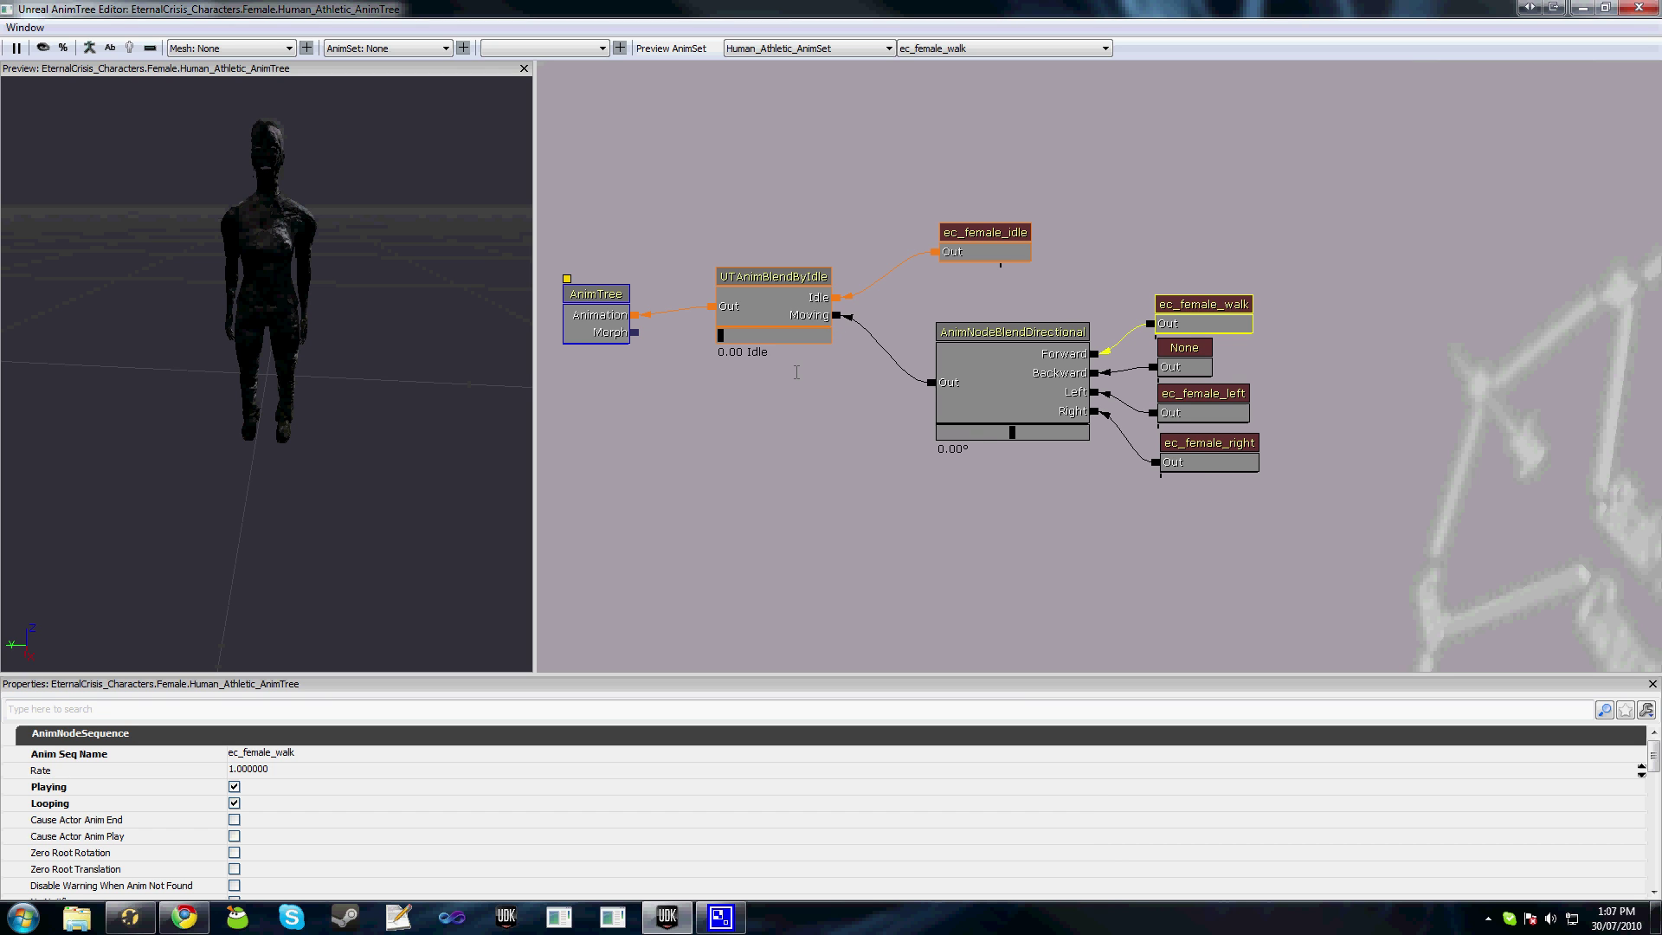
left_click_drag(720, 404, 785, 439)
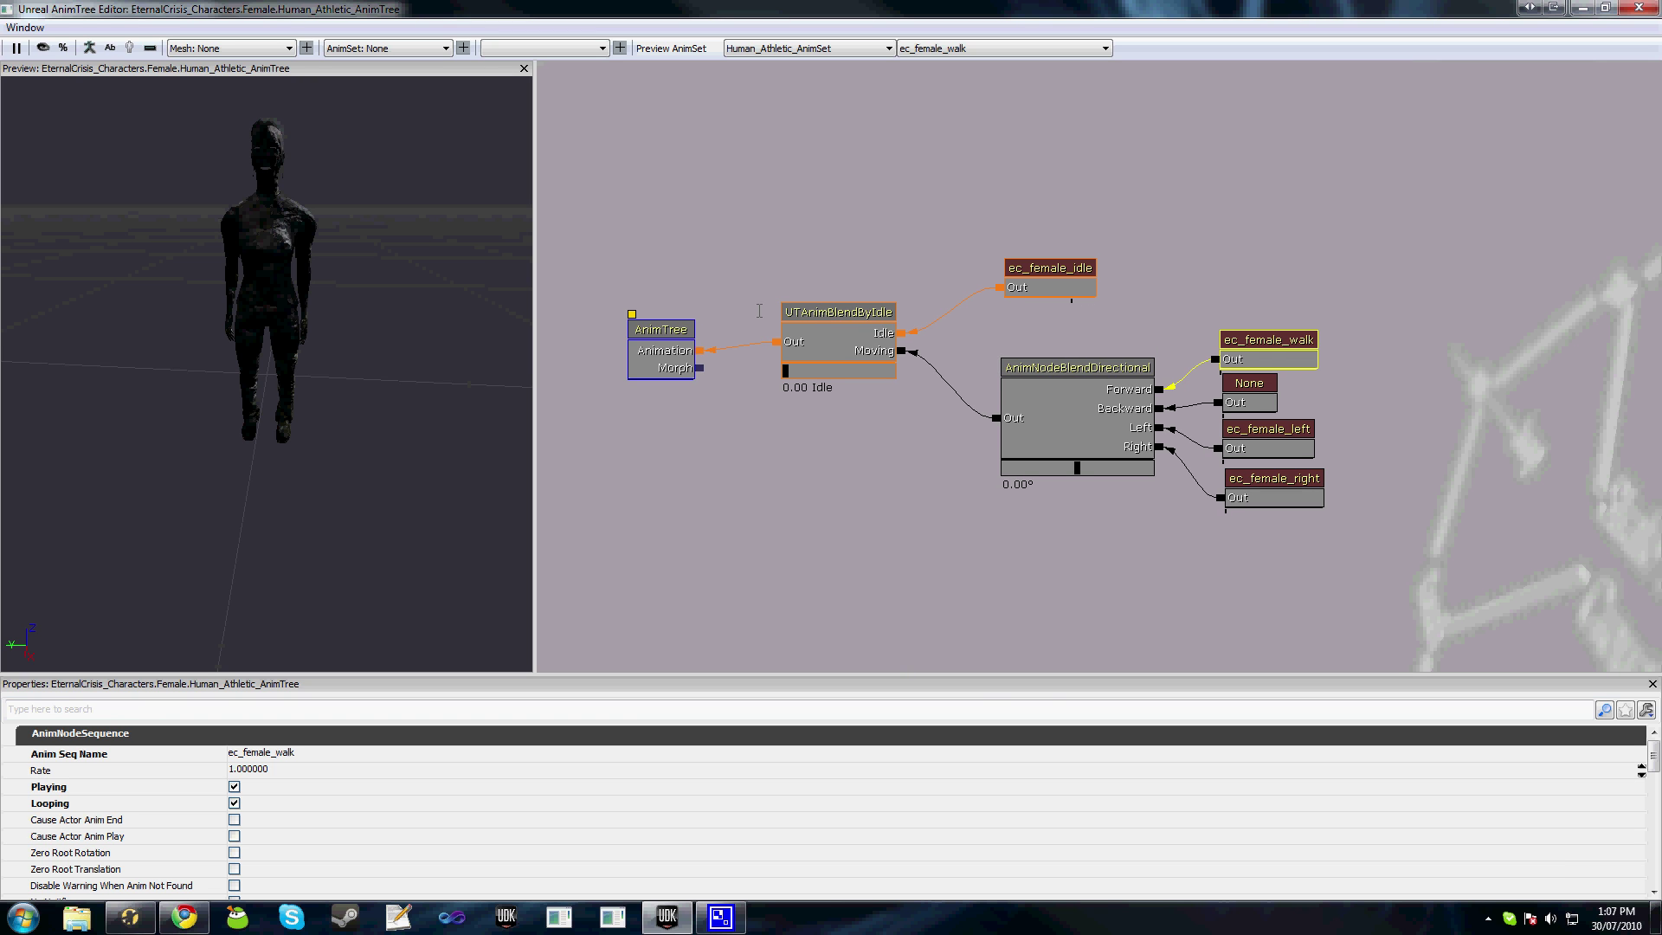
left_click(817, 327)
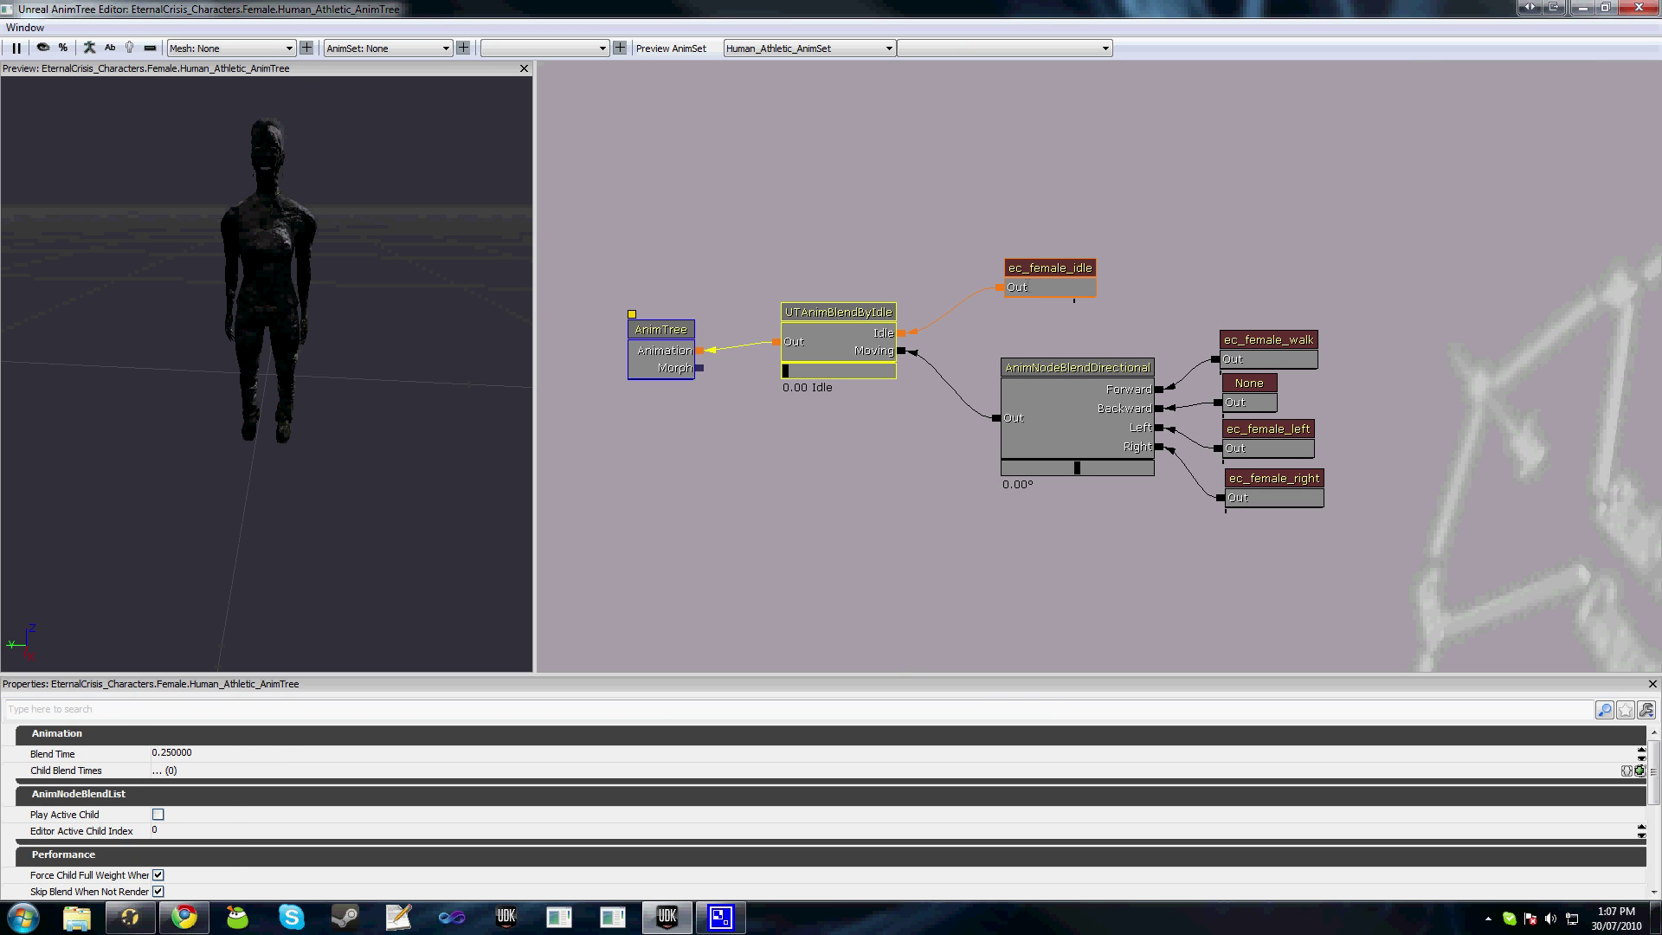
left_click(1049, 277)
left_click(1014, 381)
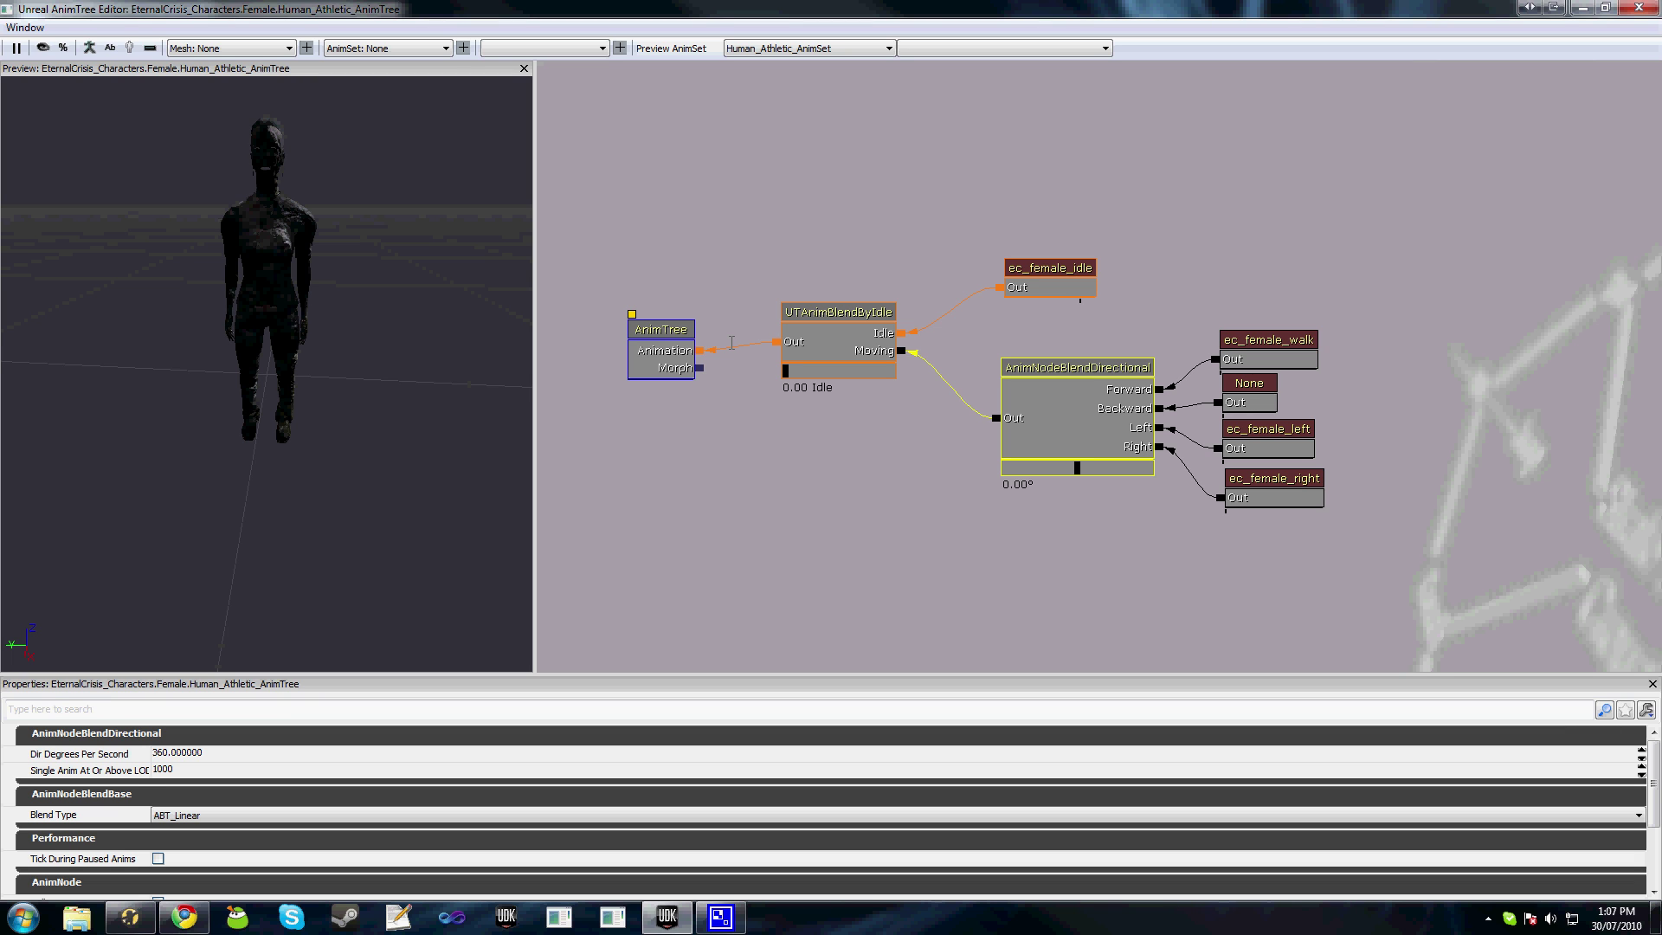
left_click_drag(941, 335, 950, 342)
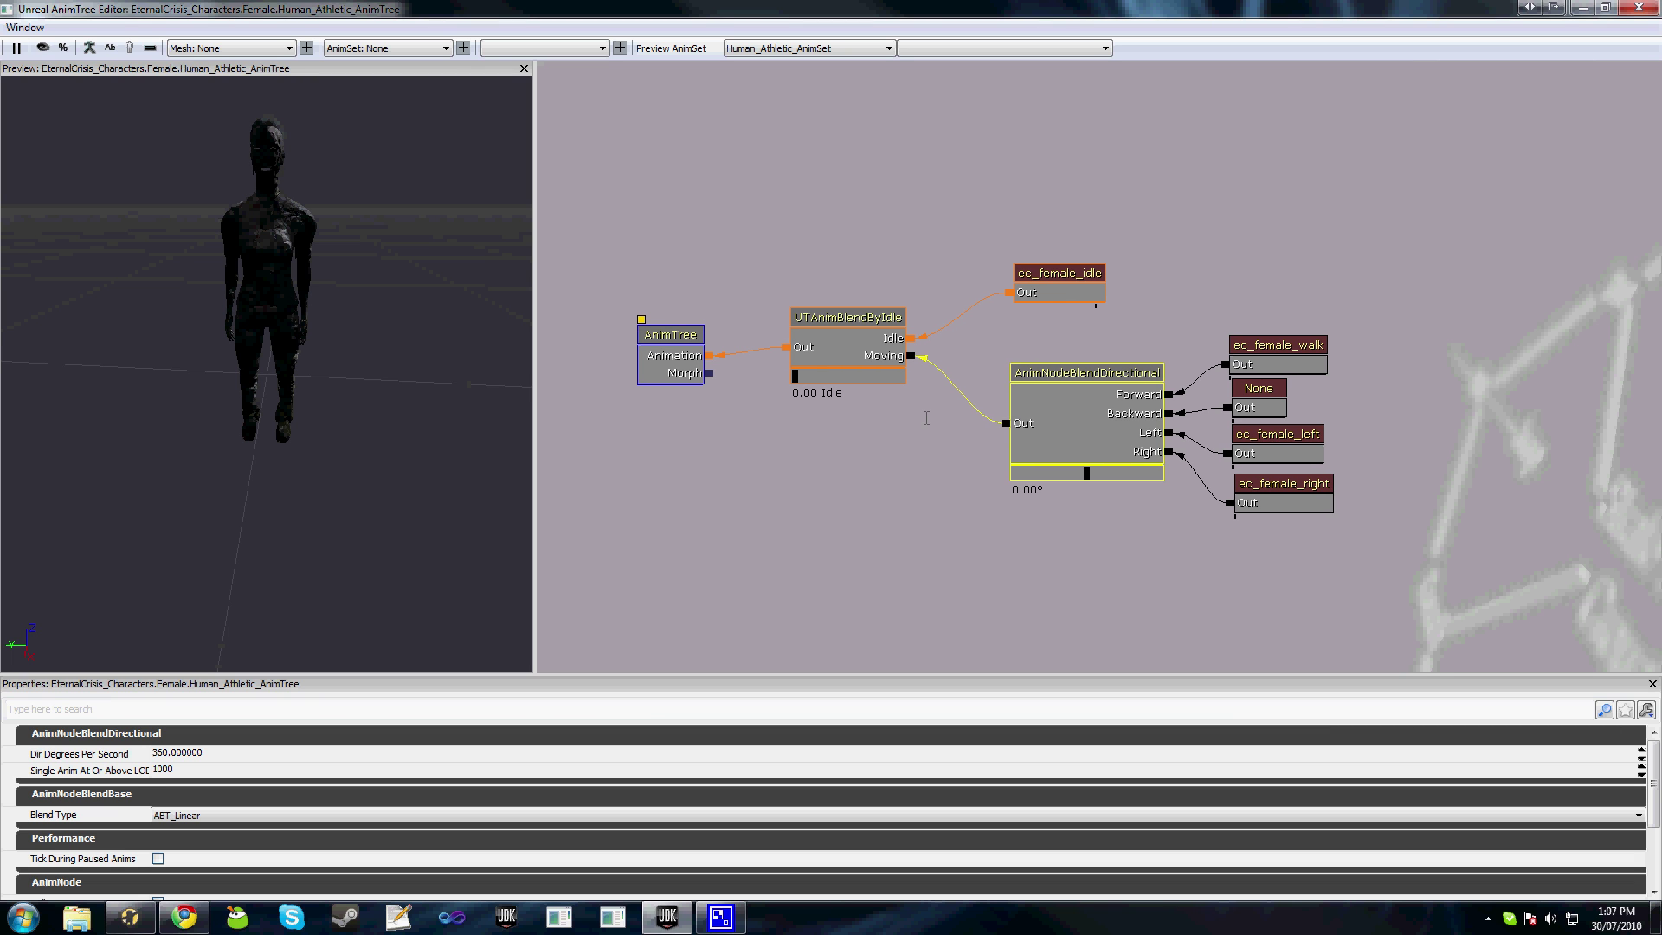
left_click_drag(926, 418, 939, 428)
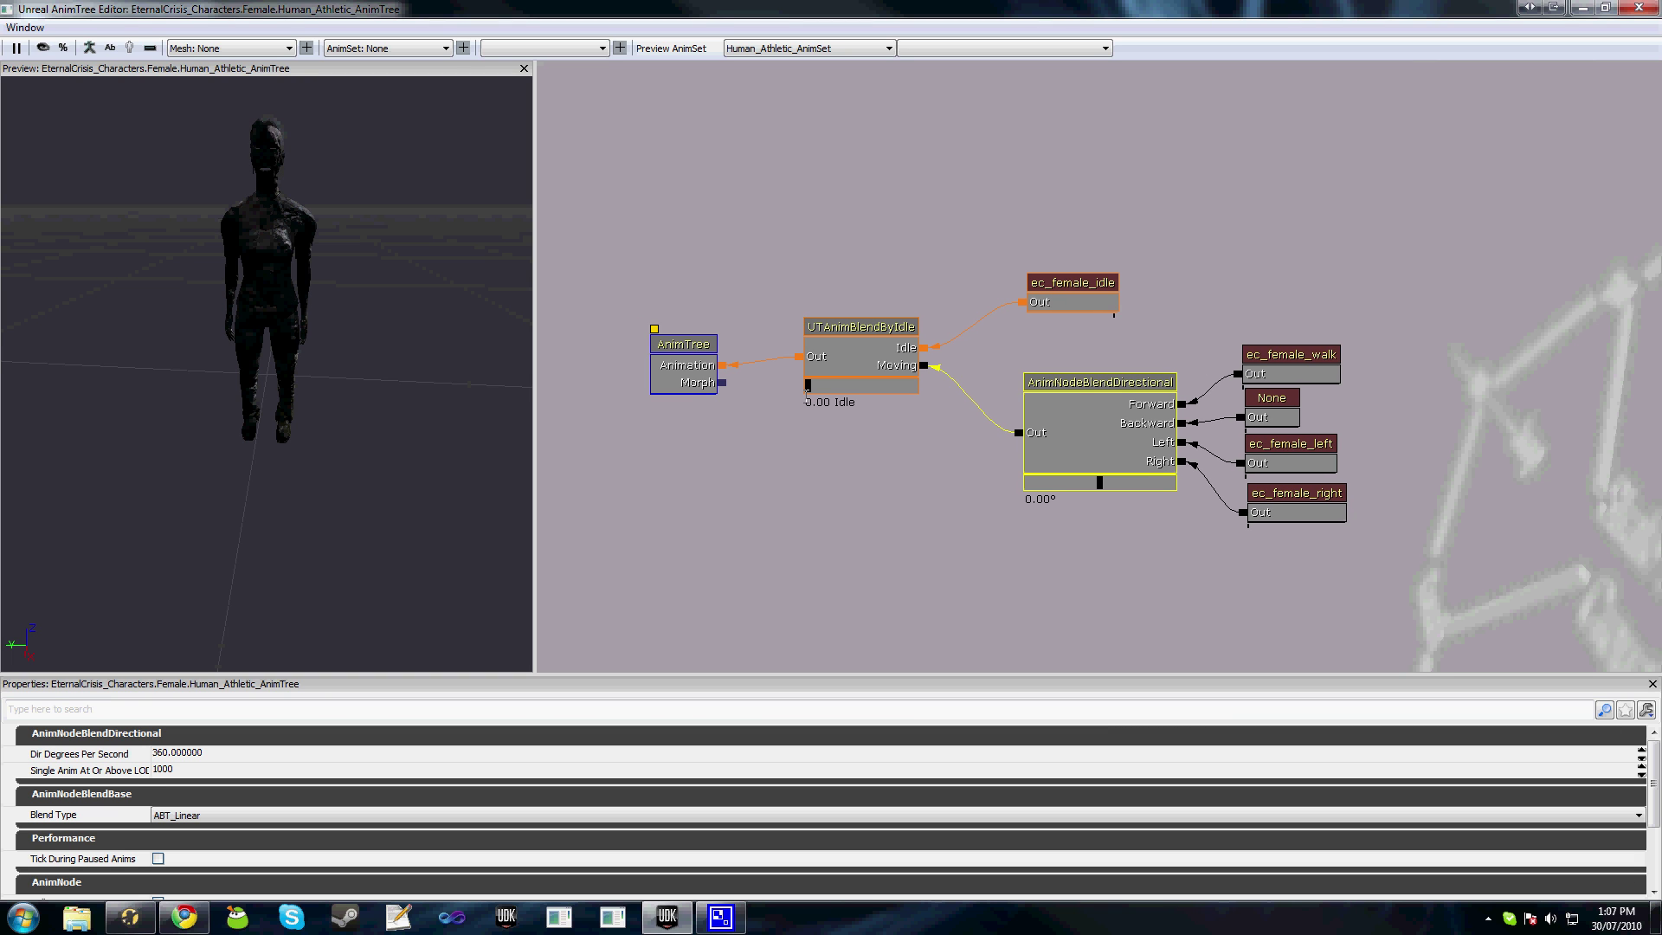
left_click_drag(851, 456, 856, 466)
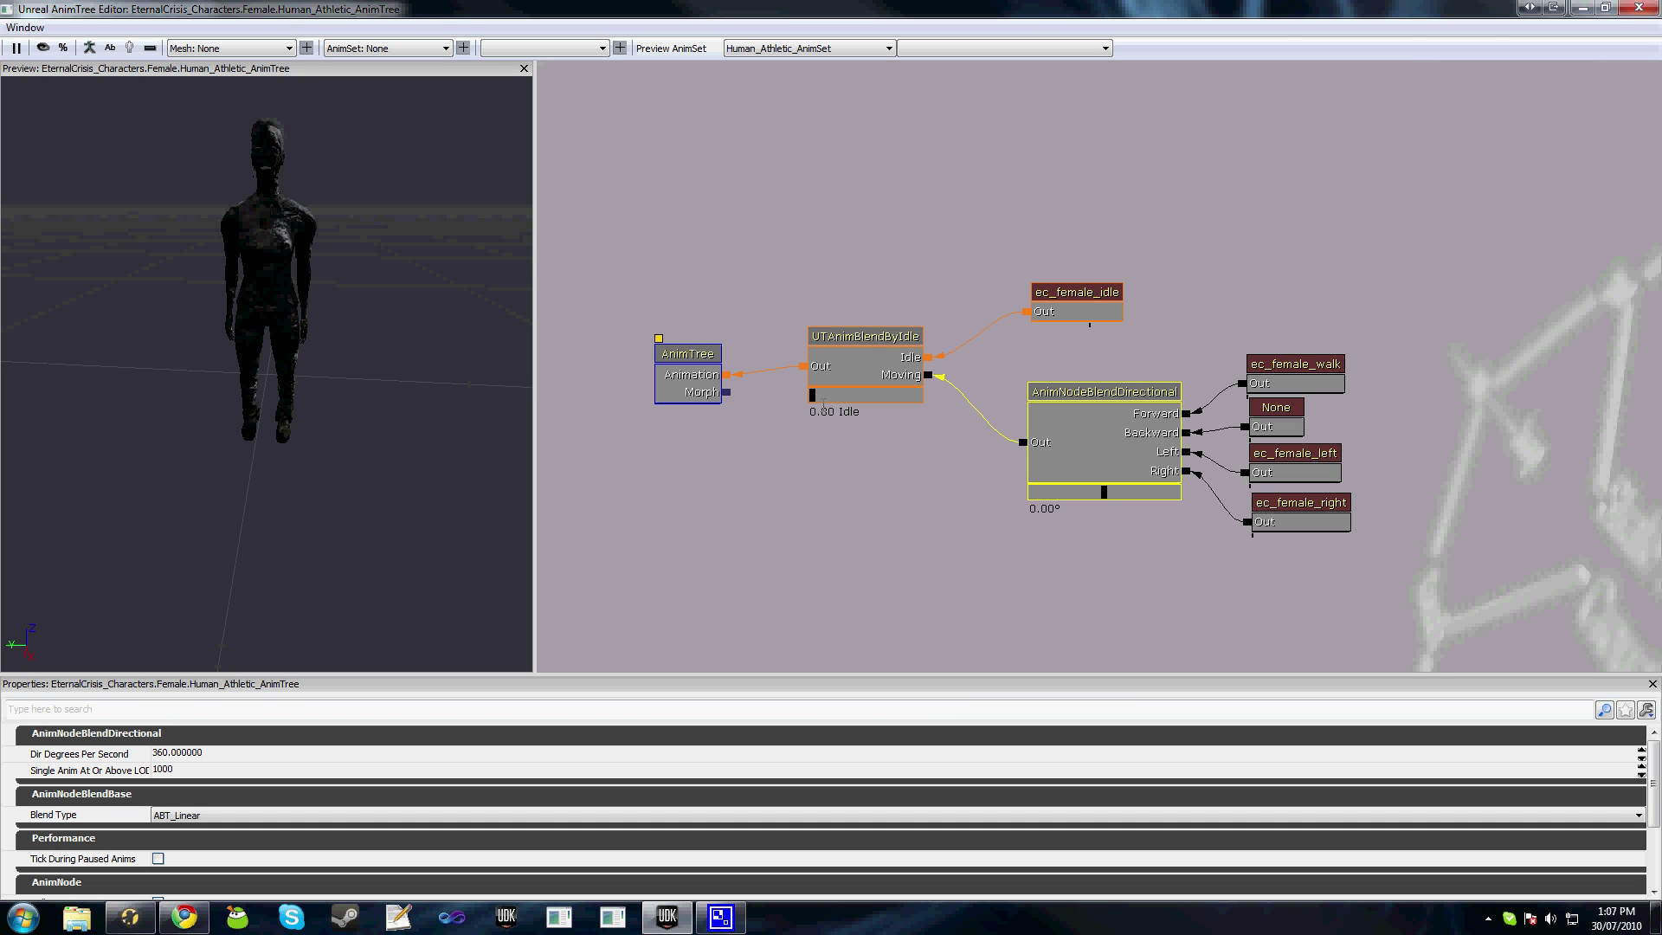
Preview the forward walk by setting the UTAnimBlendByIdle weight to about 0.64 Moving, and inspect the directional blend and walk nodes.
left_click_drag(812, 394, 882, 396)
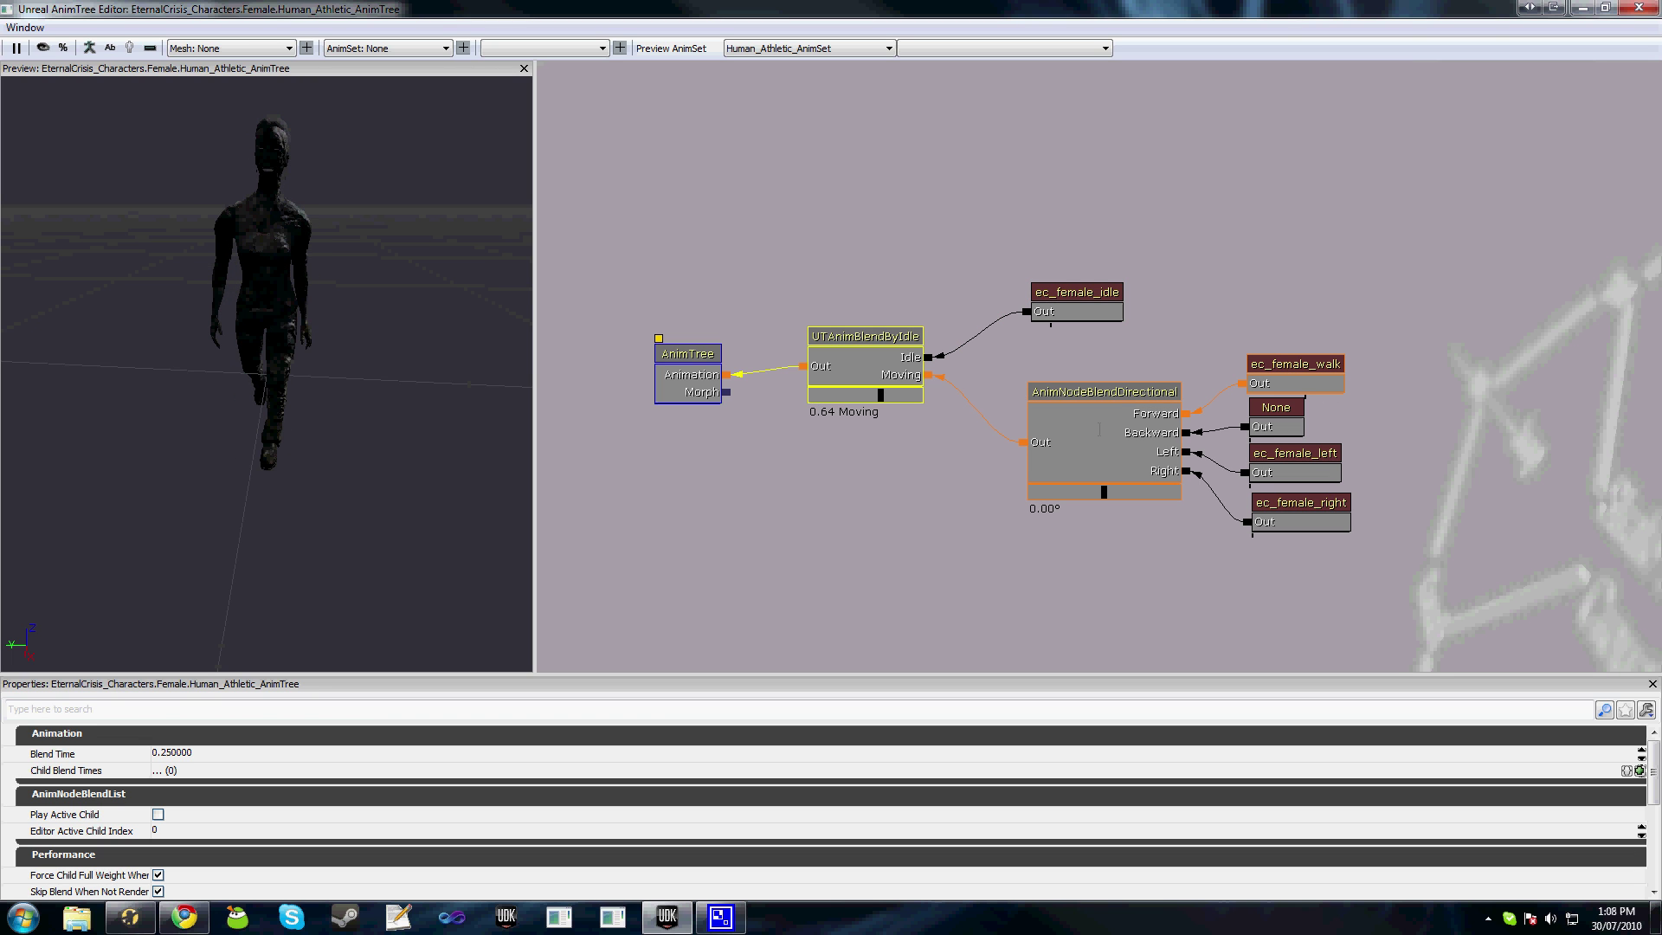
left_click_drag(1099, 429, 1056, 425)
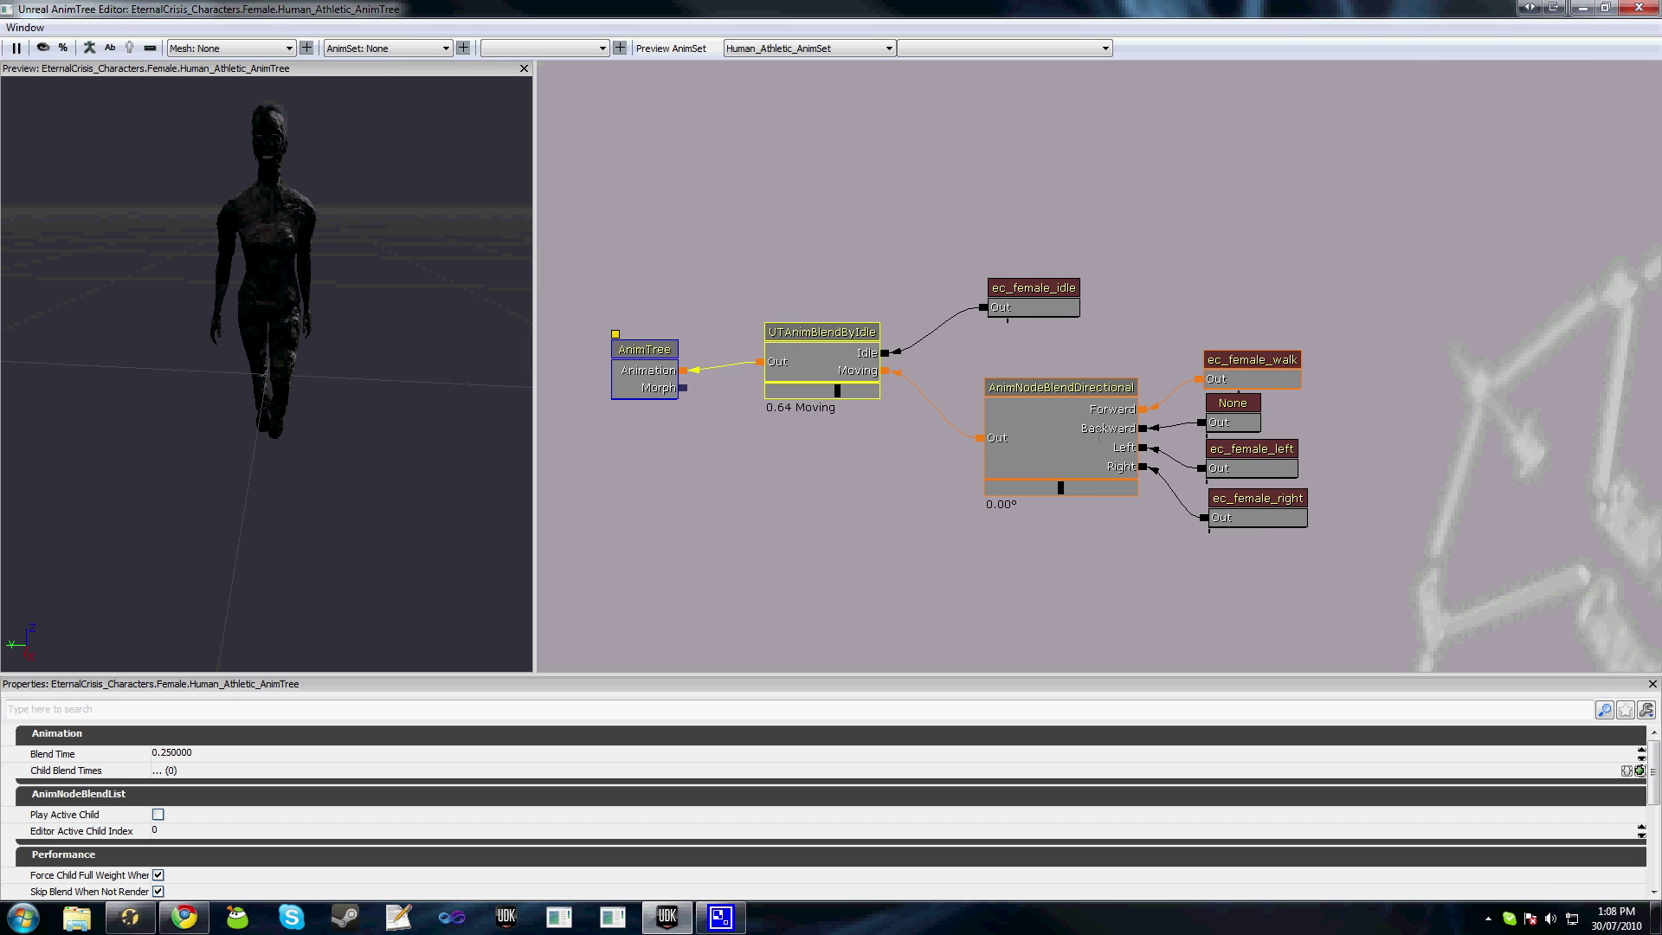
left_click(1068, 455)
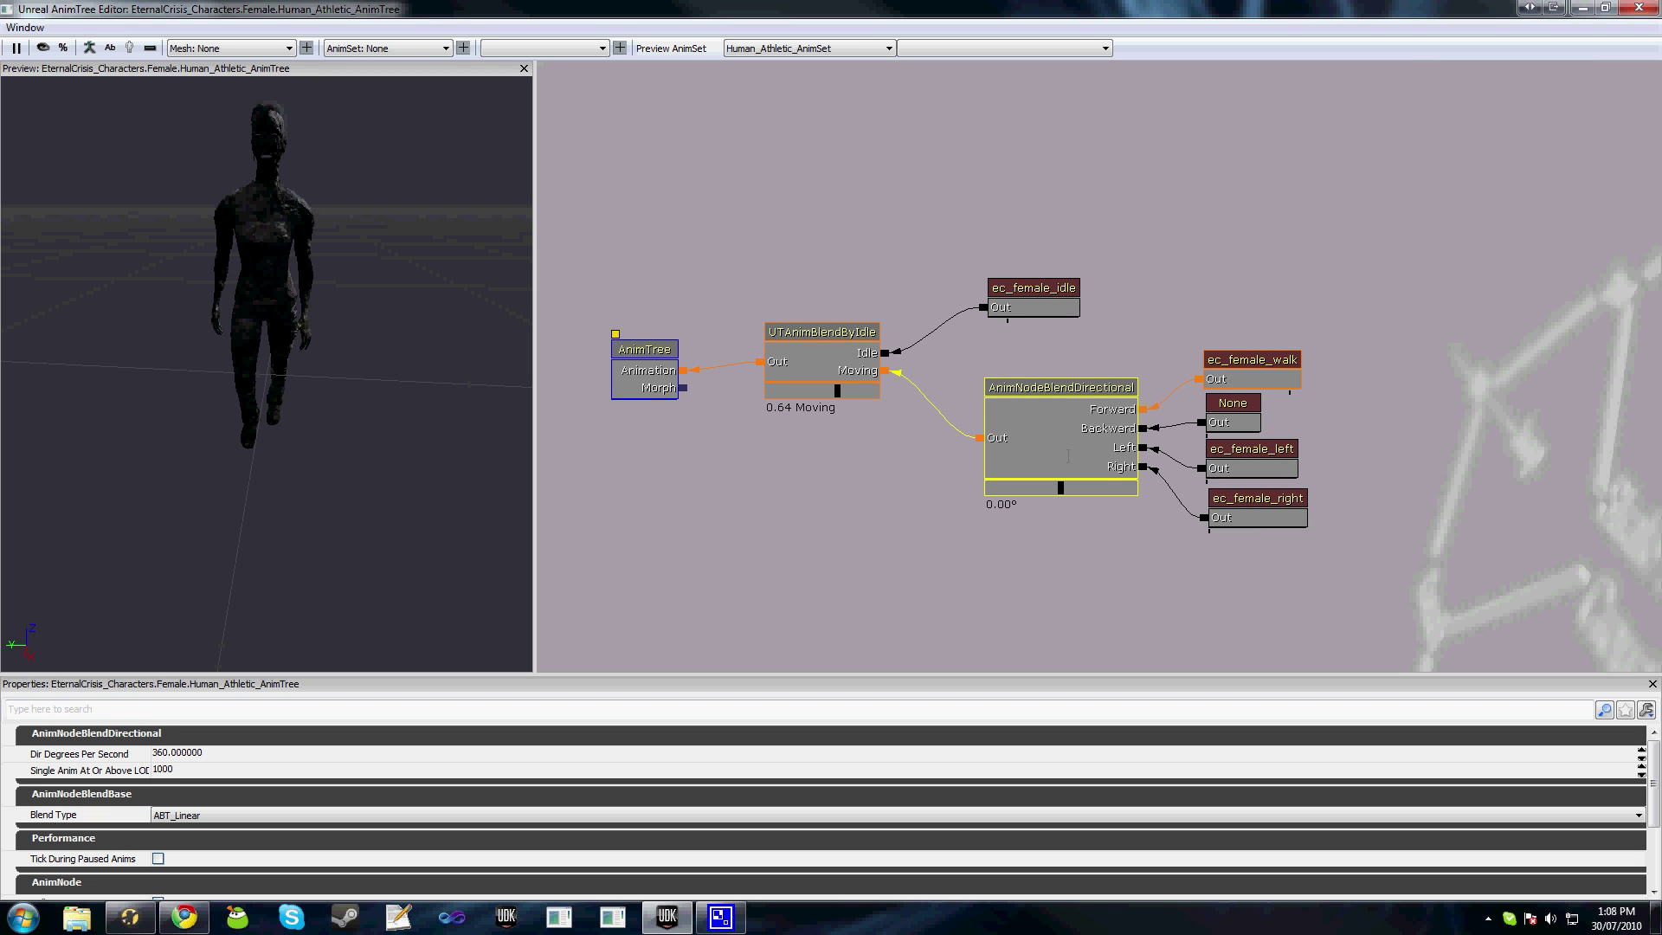
left_click(1248, 364)
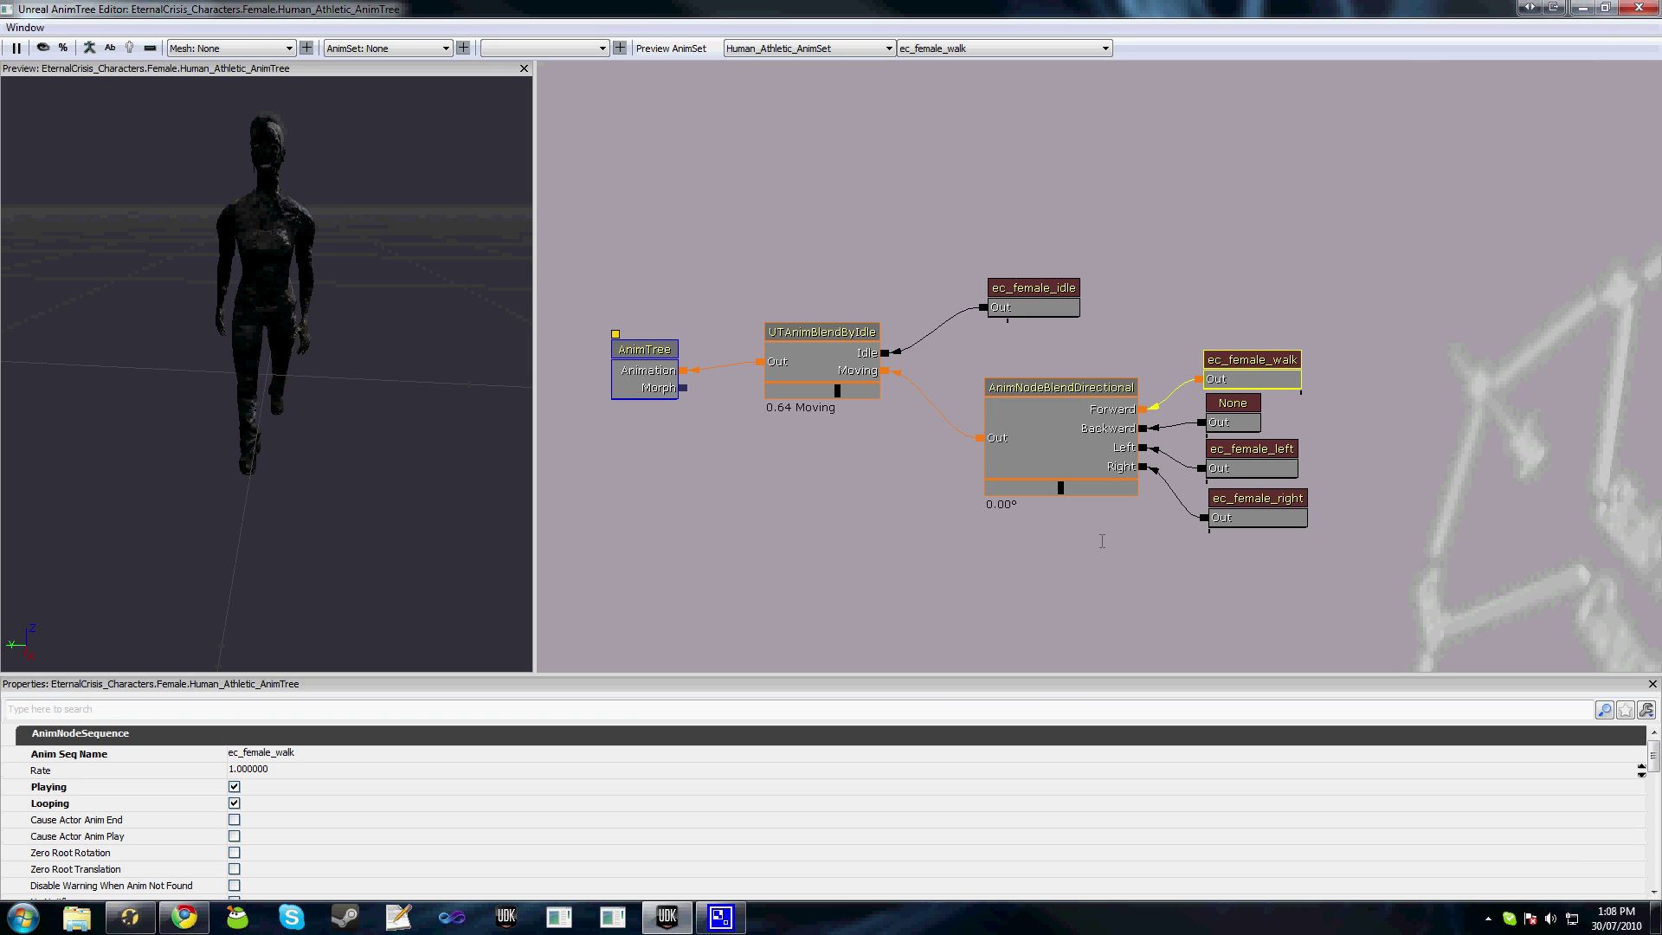
left_click(790, 449)
Preview a forward-left blend with the directional angle at about -42° and the UTAnimBlendByIdle weight at 0.50 Moving.
left_click_drag(1061, 469, 976, 457)
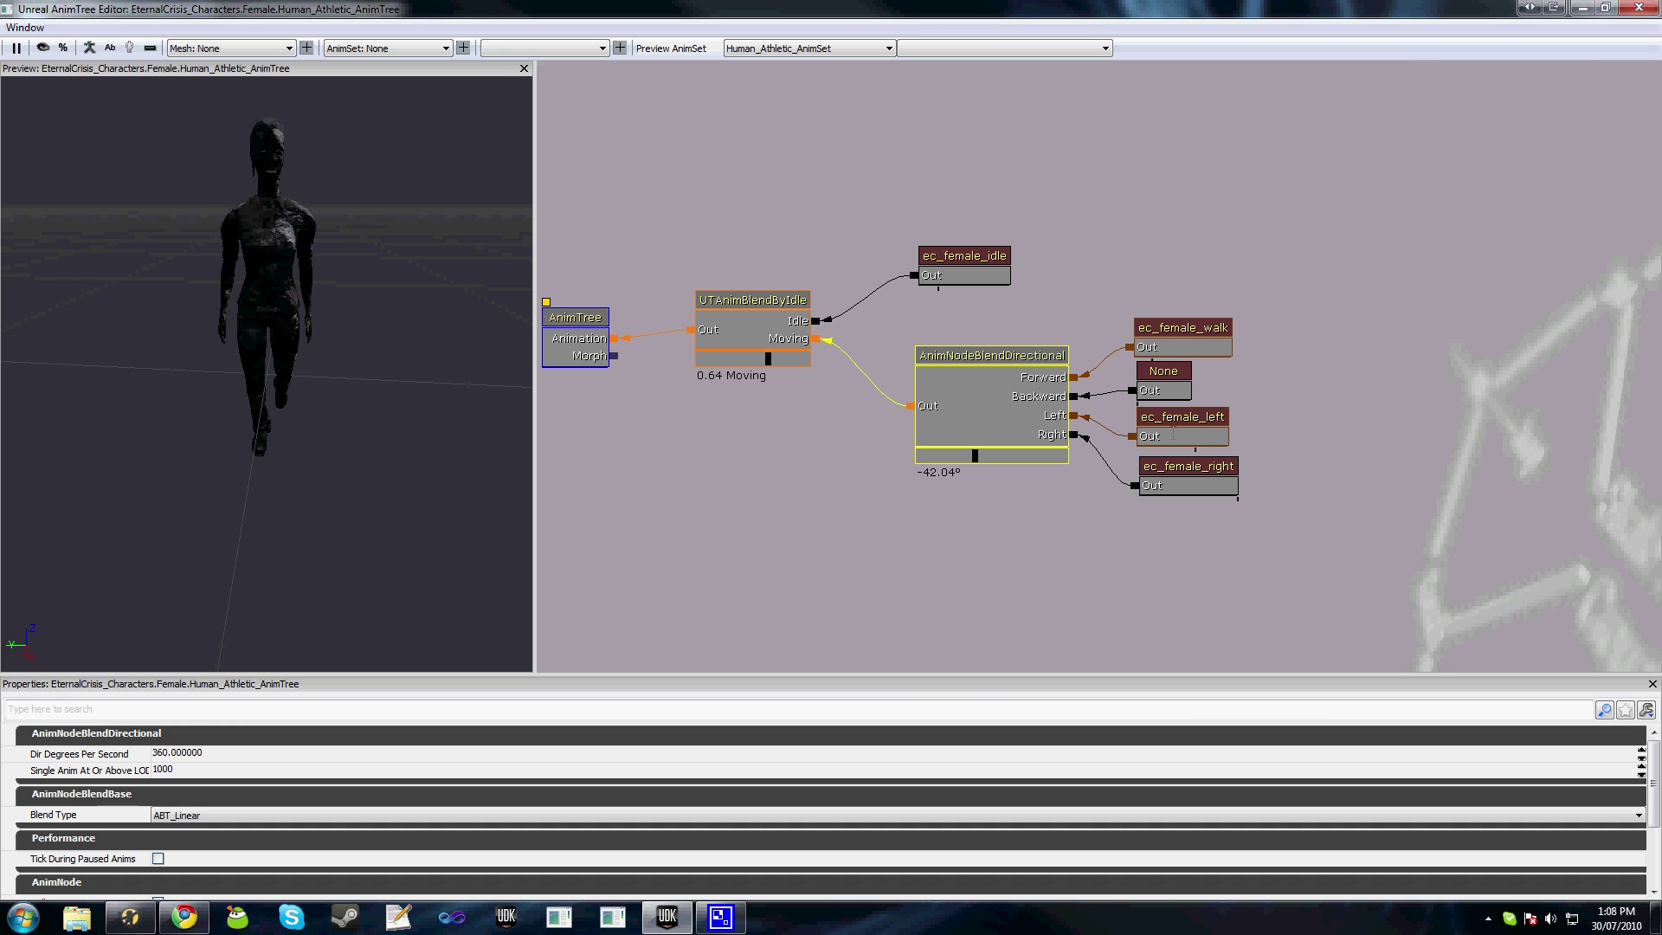
left_click_drag(937, 515, 979, 523)
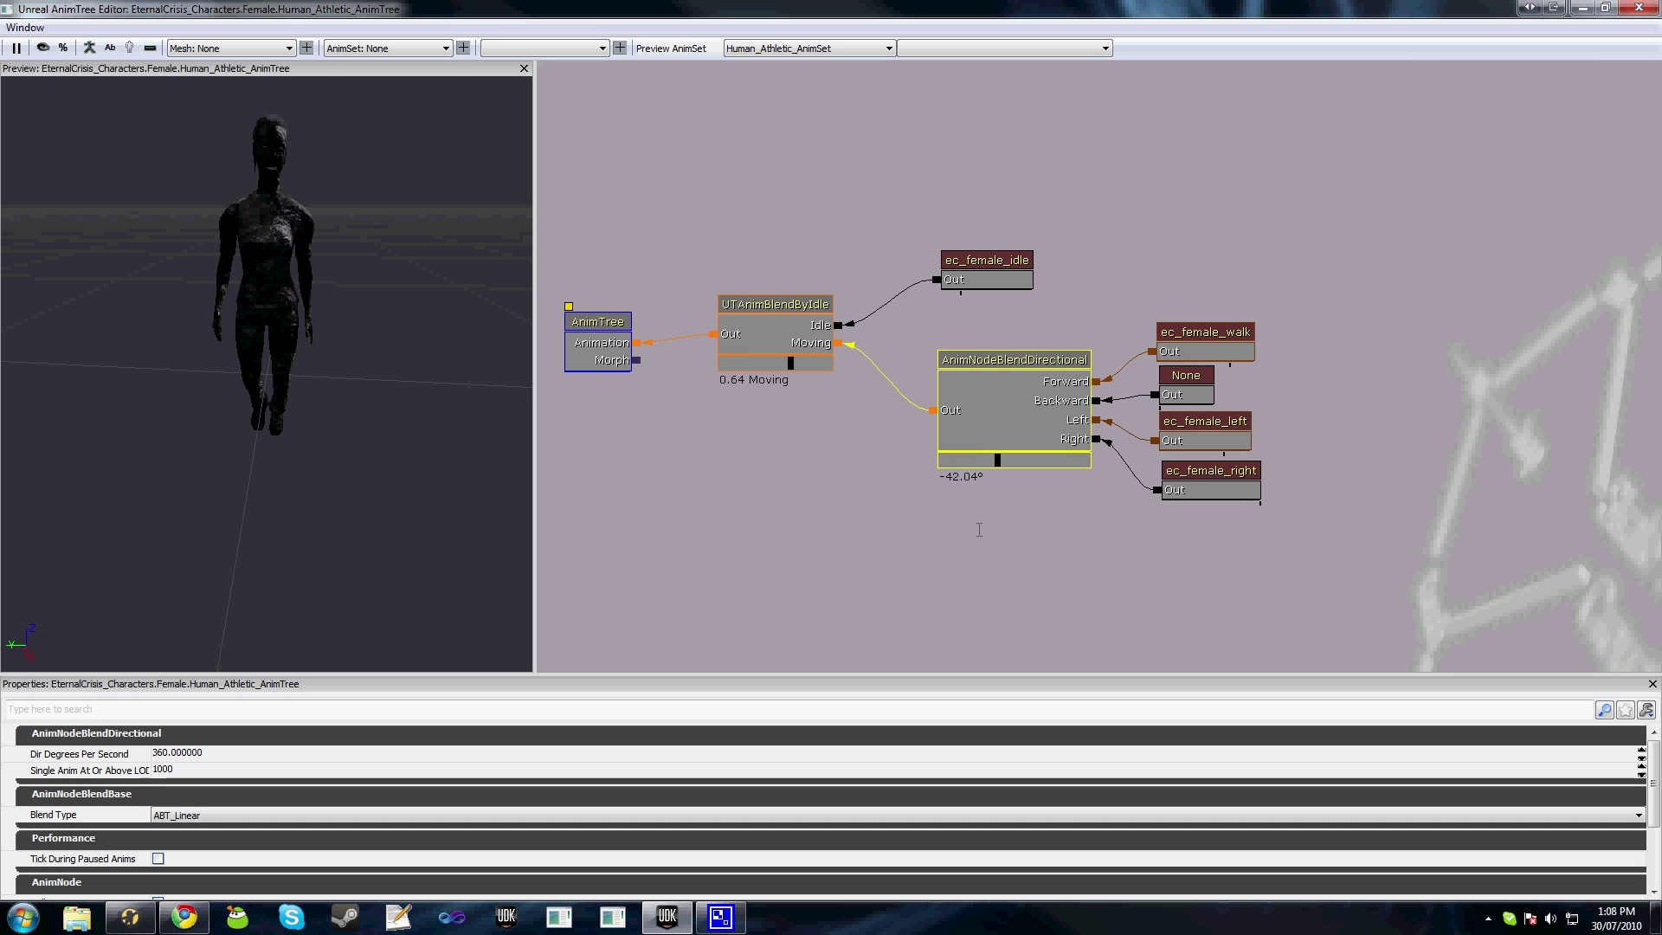
left_click(795, 327)
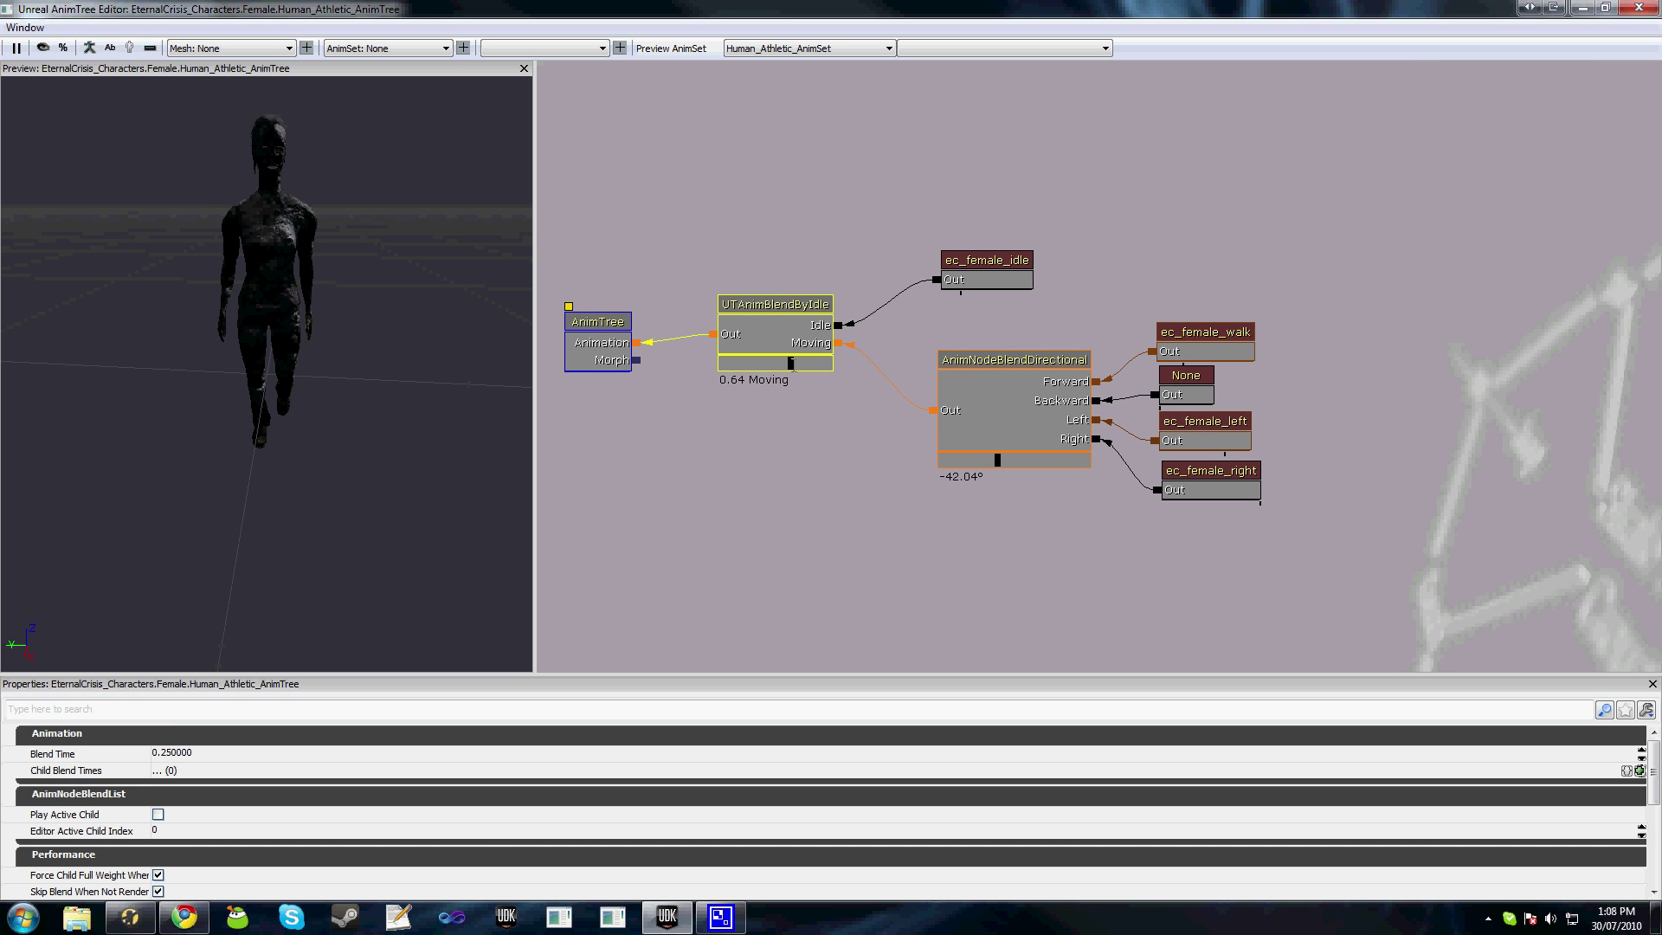
mouse_move(790, 363)
left_mouse_down()
mouse_move(757, 364)
mouse_move(775, 365)
left_mouse_up()
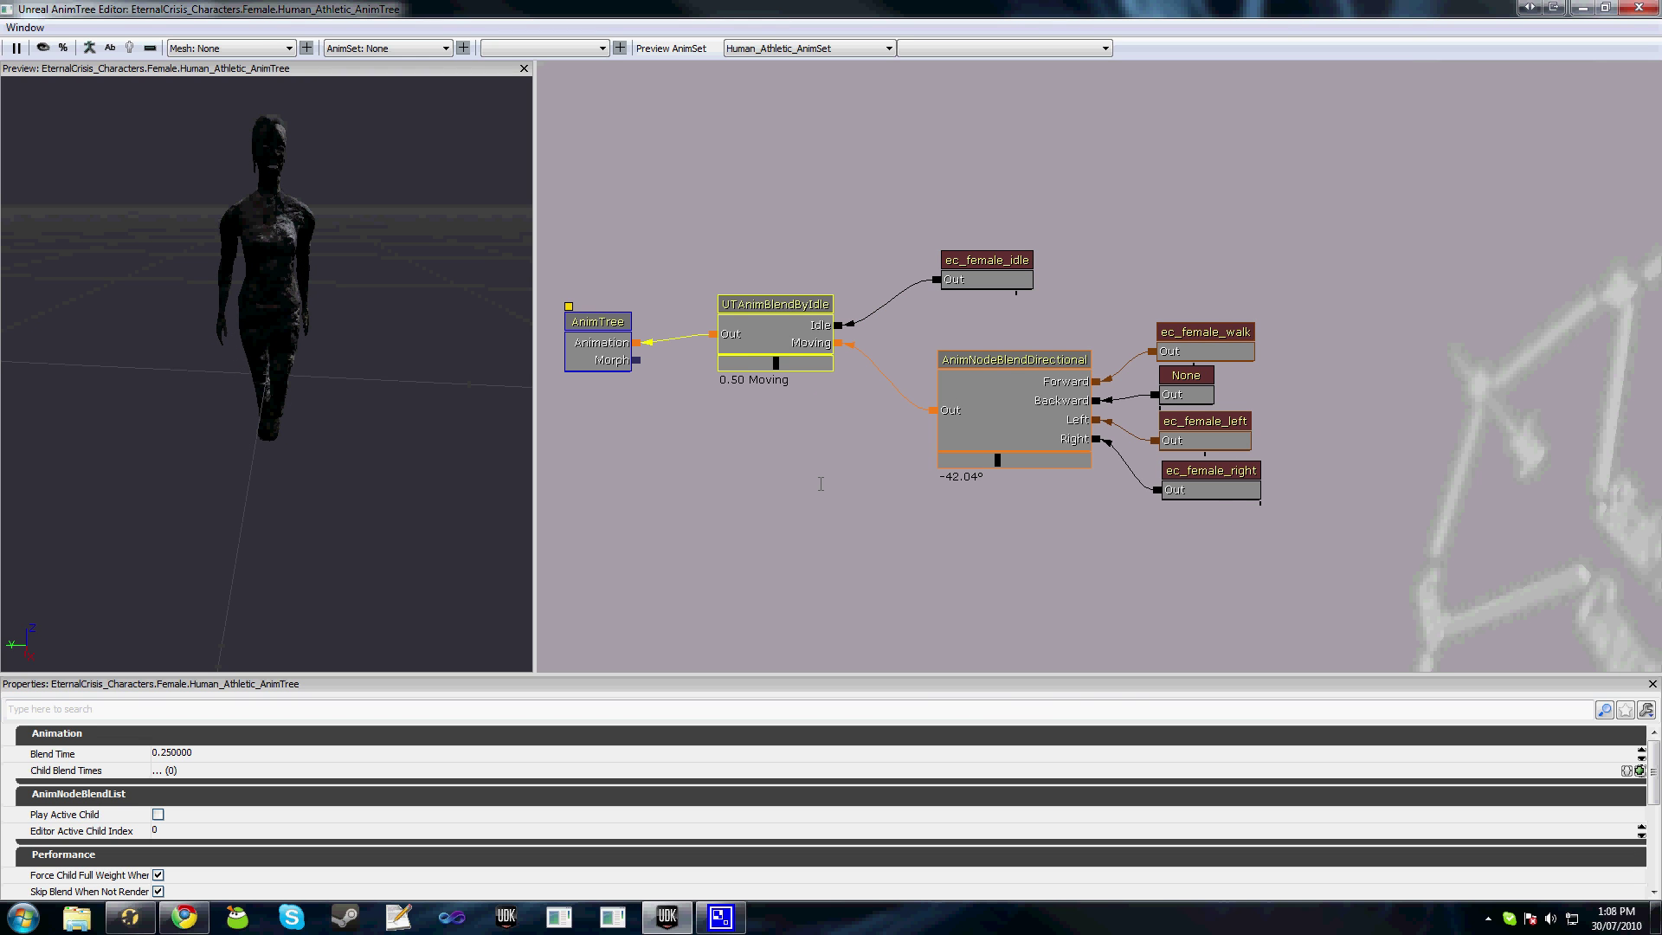
left_click_drag(672, 463, 746, 479)
left_click_drag(889, 453, 919, 463)
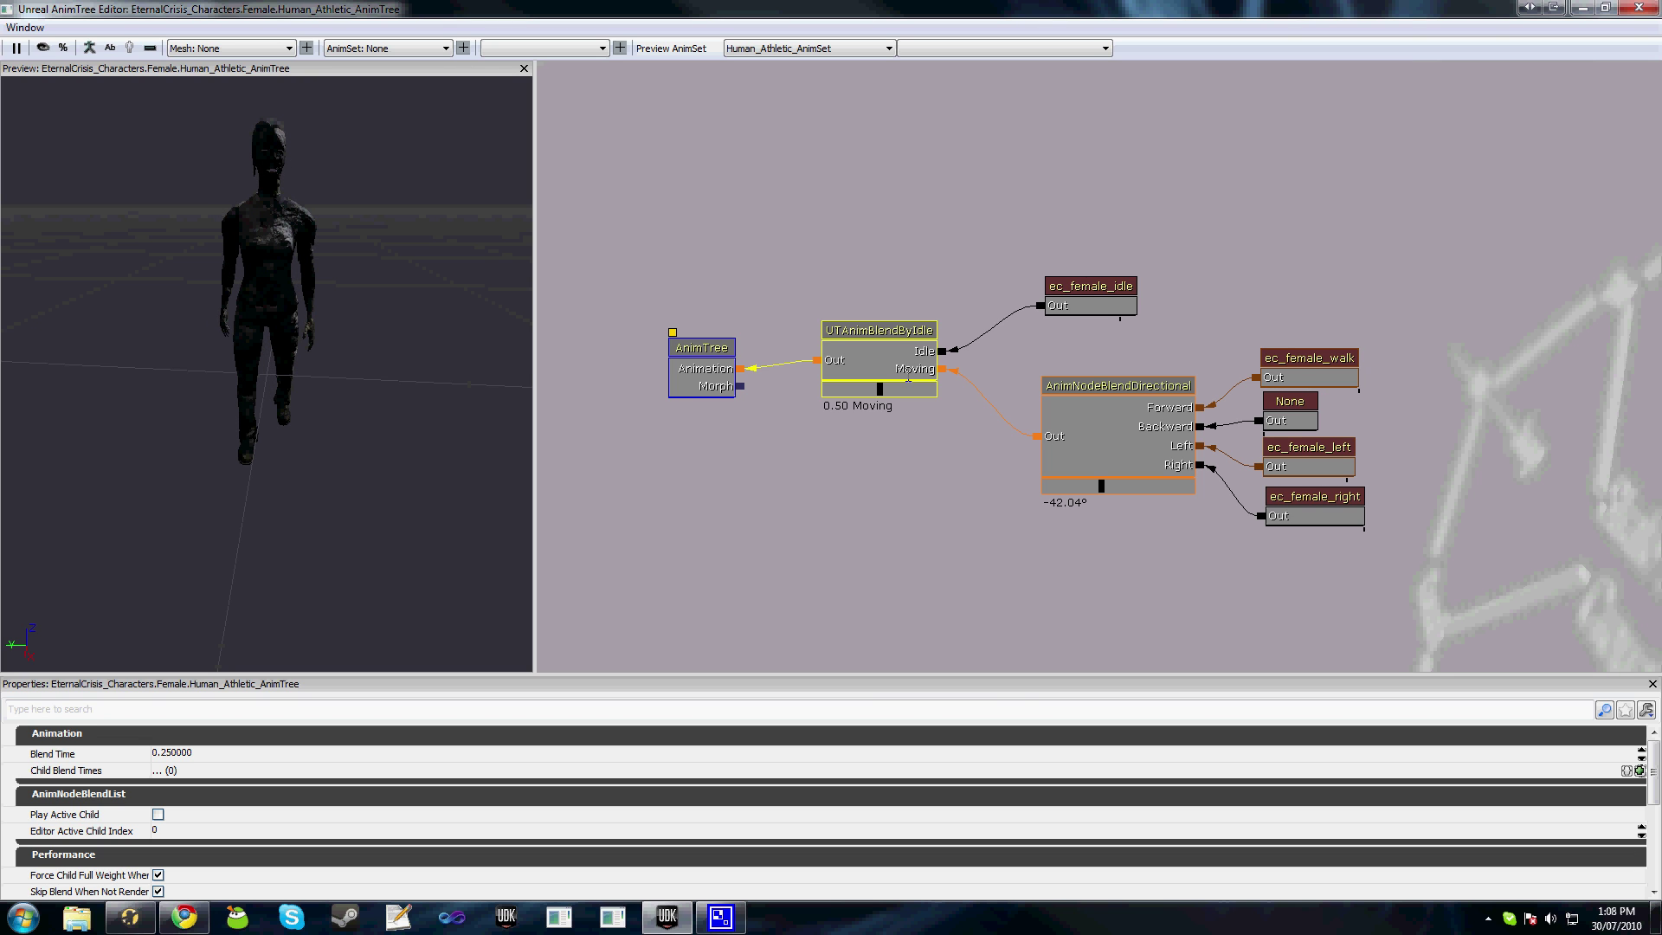
Preview a forward-right blend at about 46° with the idle blend around 0.53 Moving, and return UTAnimBlendByIdle to 0.00 Idle.
left_click(1118, 386)
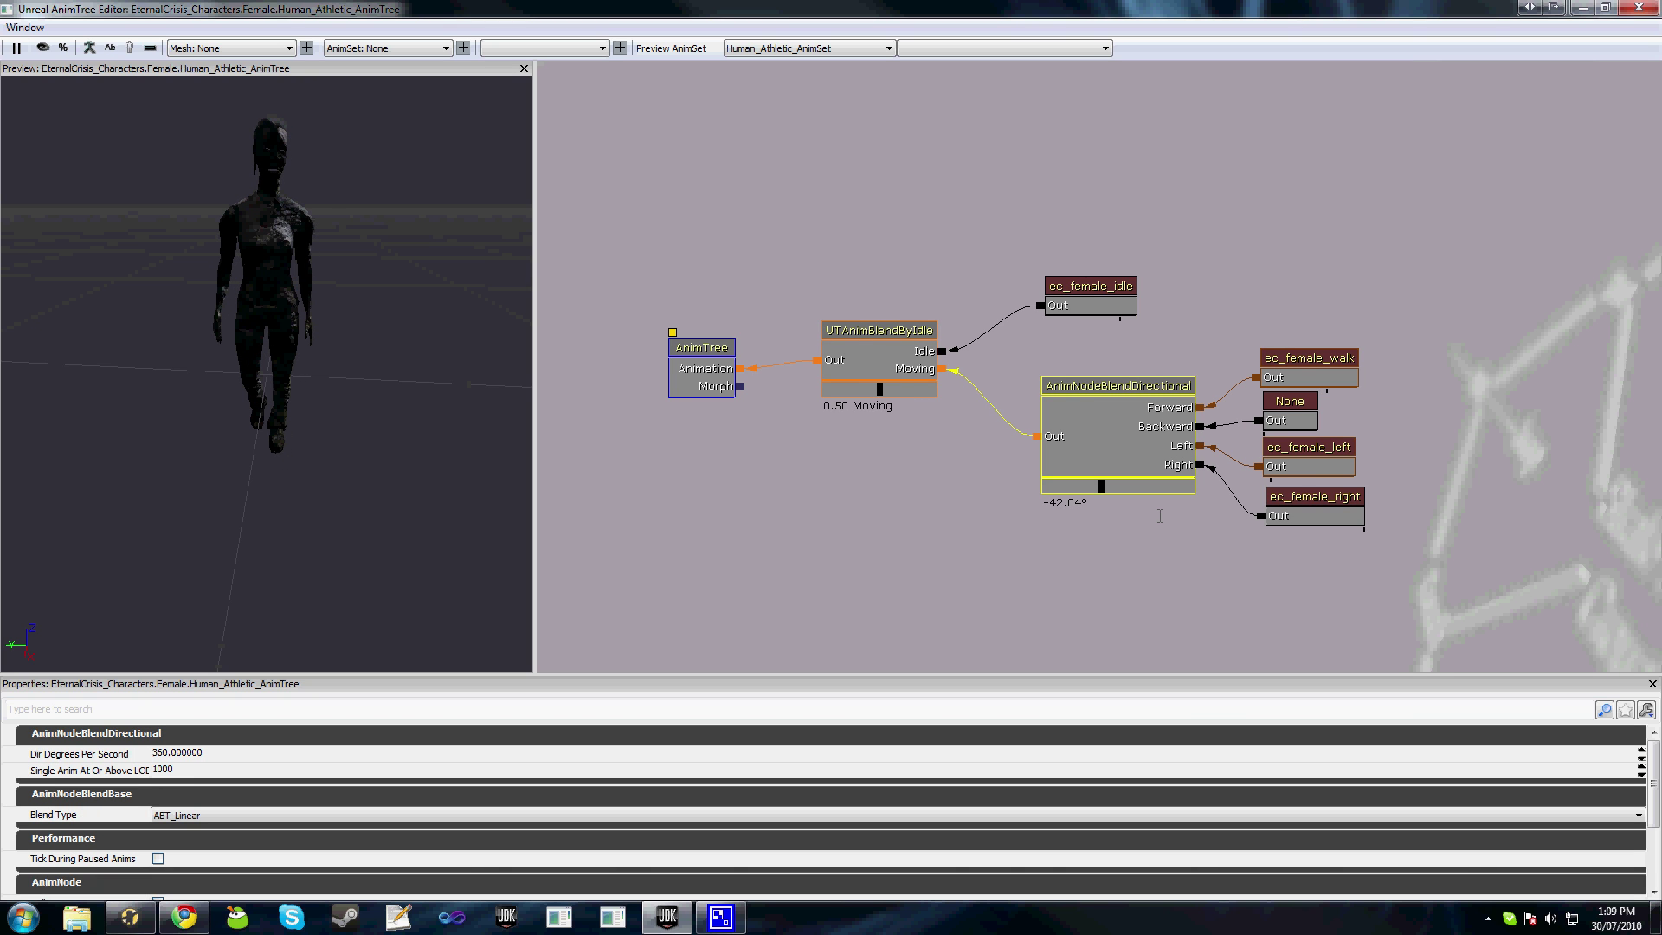
left_click_drag(1159, 516, 1112, 491)
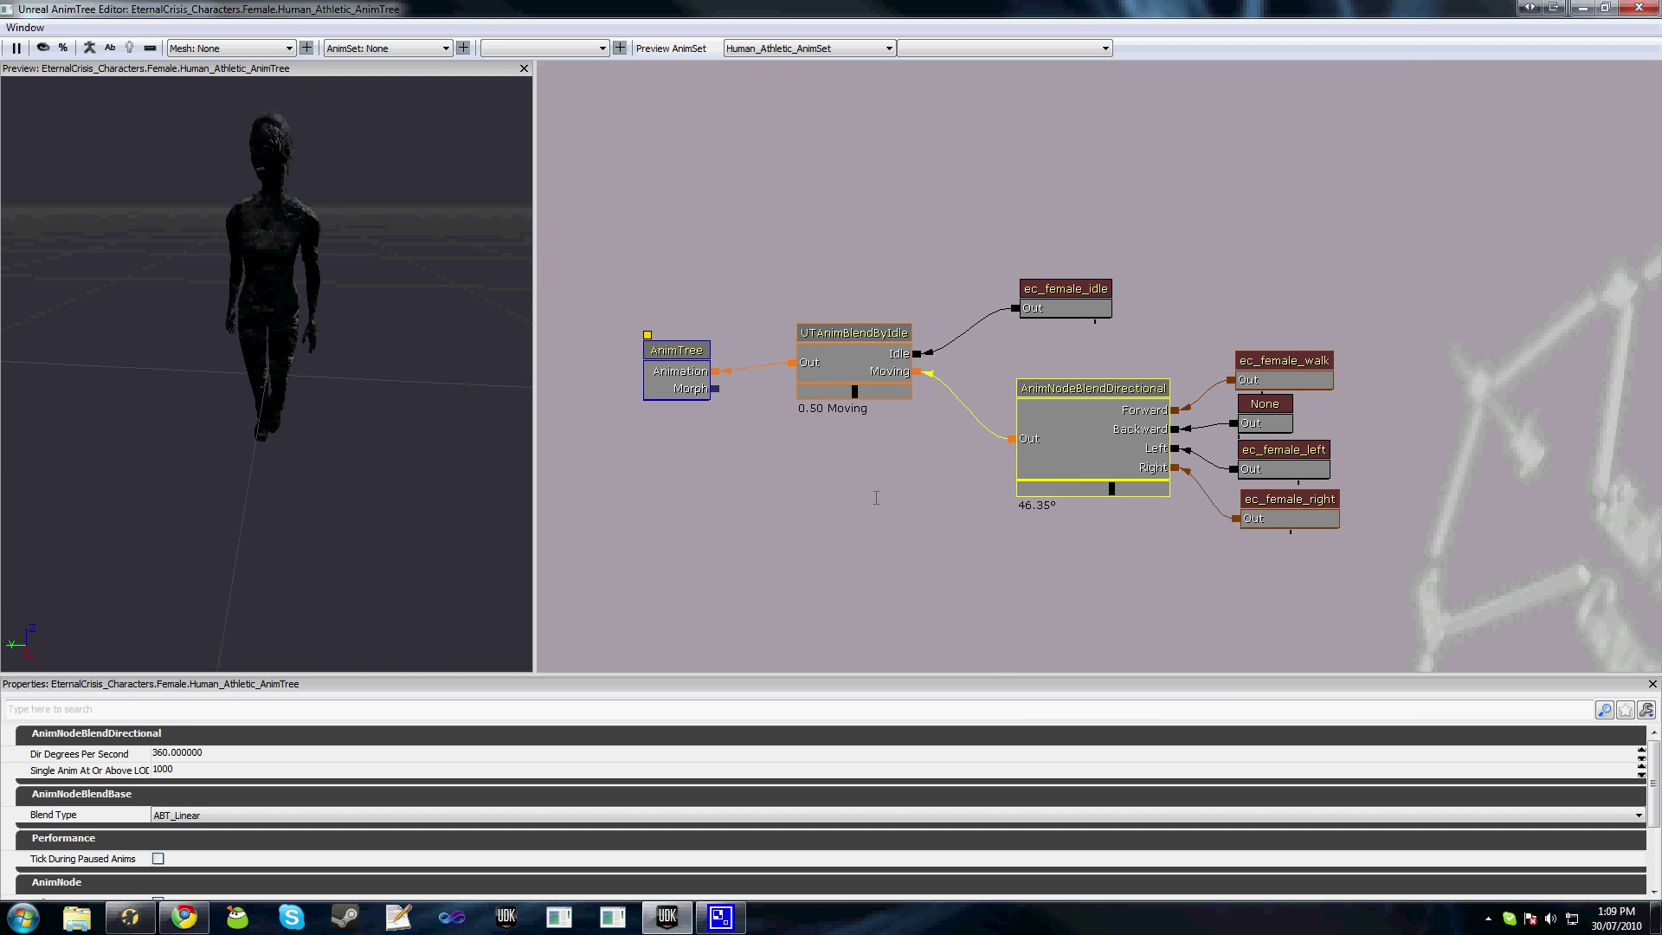
left_click(875, 391)
mouse_move(878, 386)
left_mouse_down()
mouse_move(838, 386)
mouse_move(857, 386)
left_mouse_up()
left_click_drag(827, 636, 886, 645)
left_click_drag(1348, 507, 1330, 458)
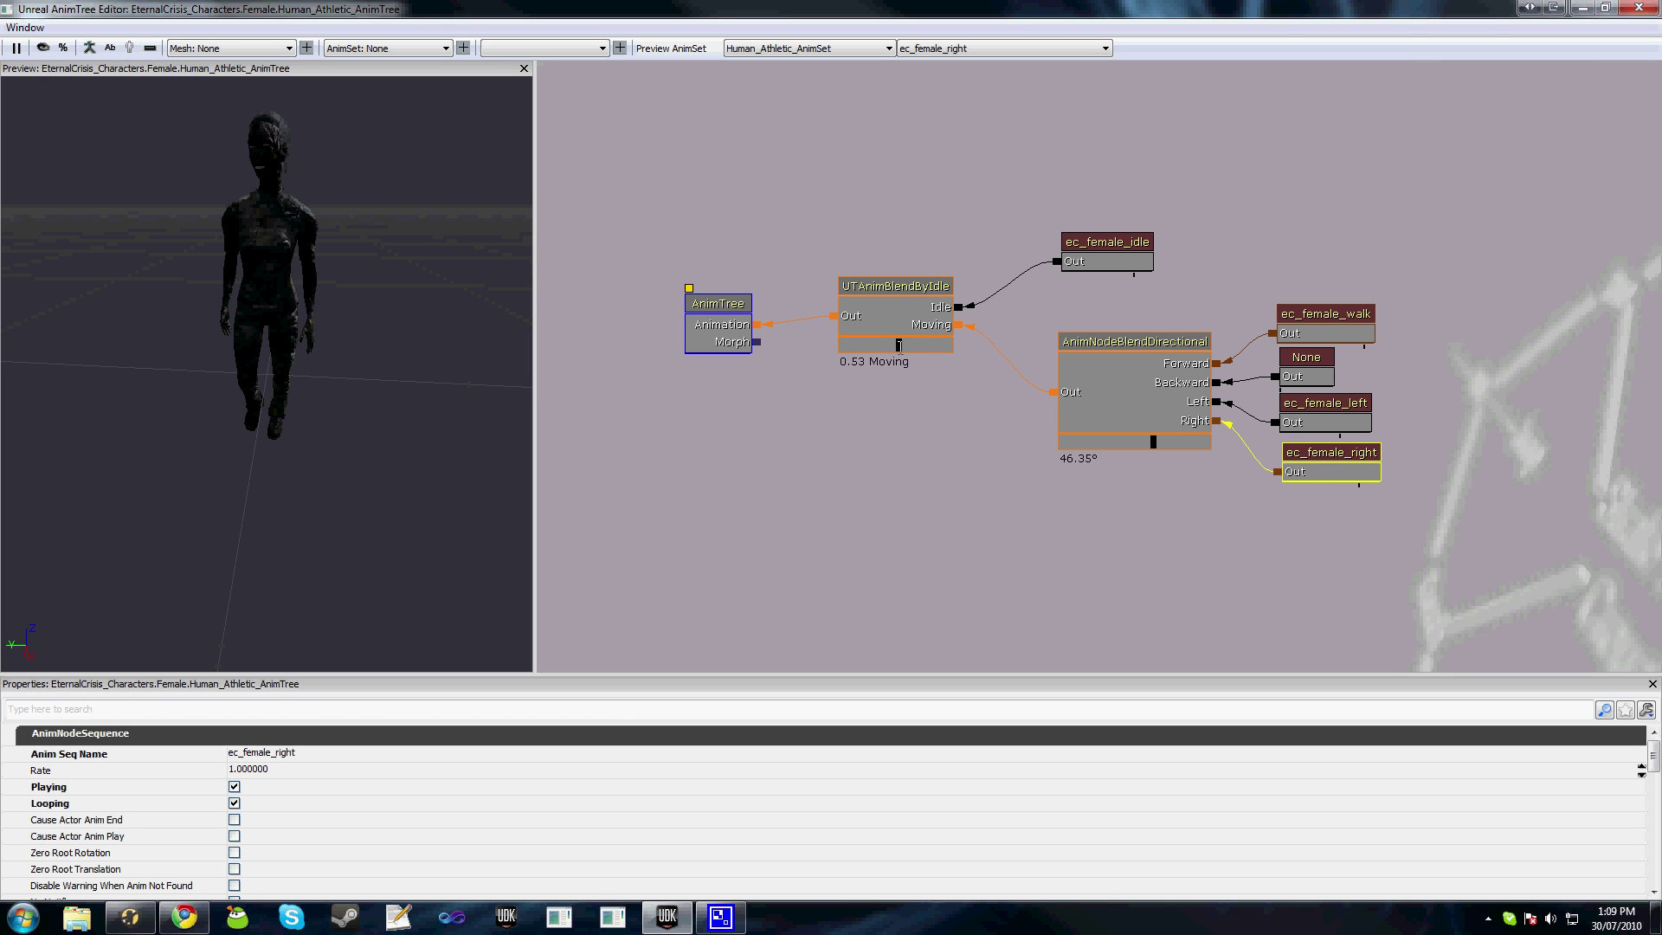
left_click_drag(898, 345, 655, 322)
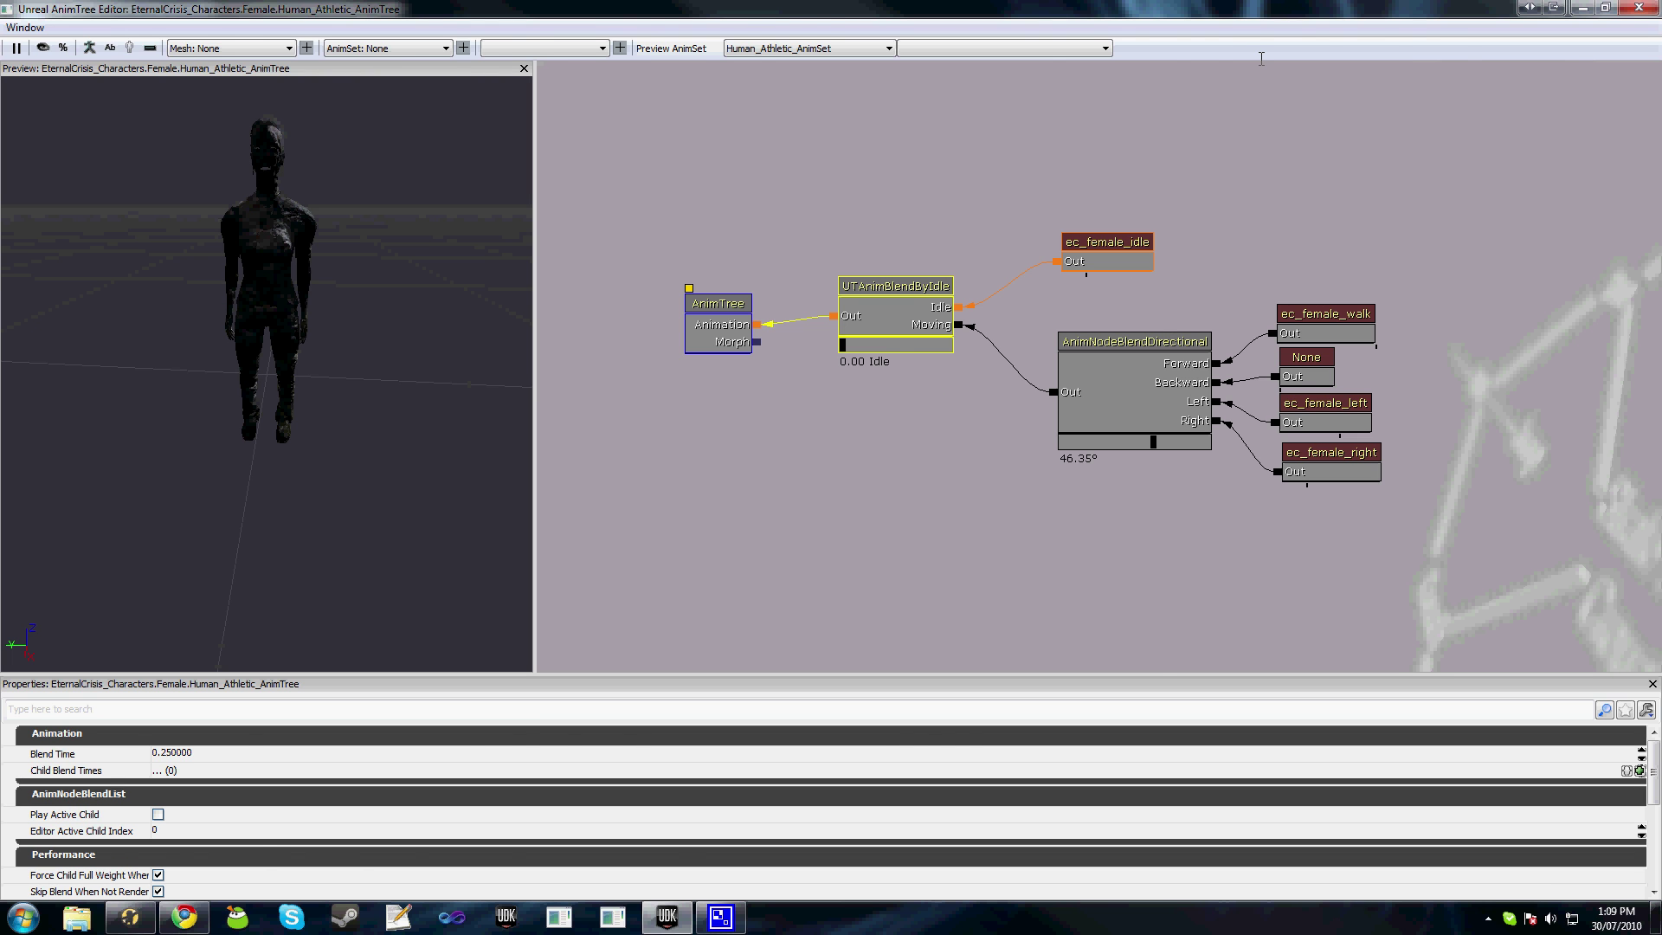
Close the AnimTree Editor and save the EternalCrisis_Characters package from the Content Browser.
left_click(1638, 8)
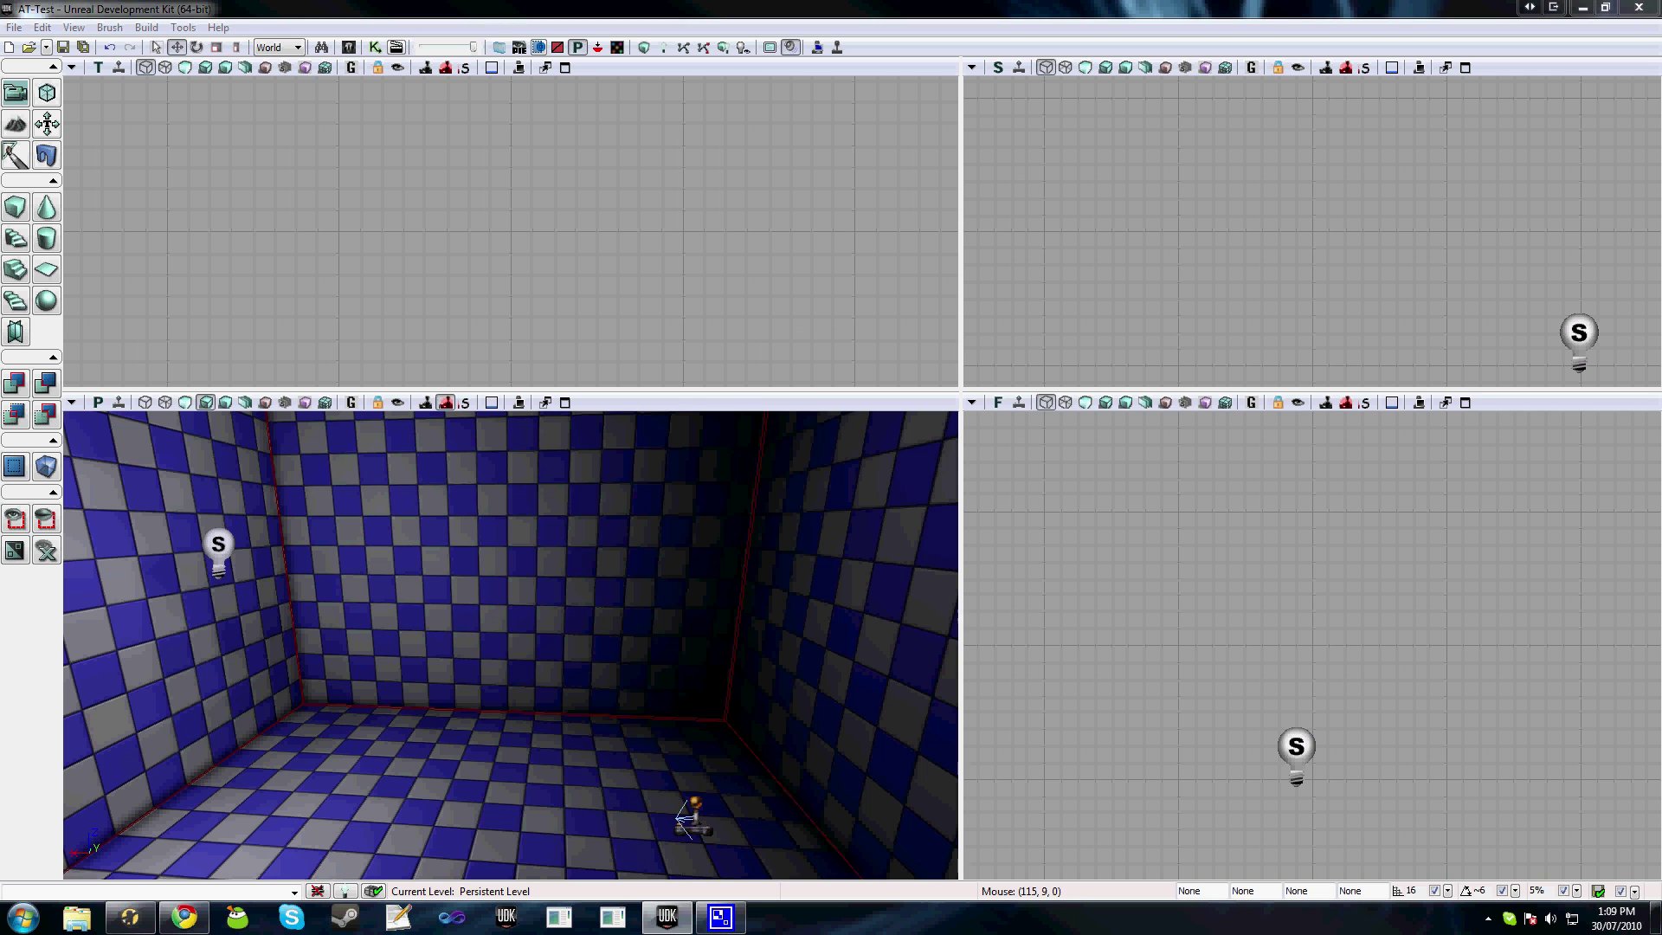
key("ctrl+shift+f")
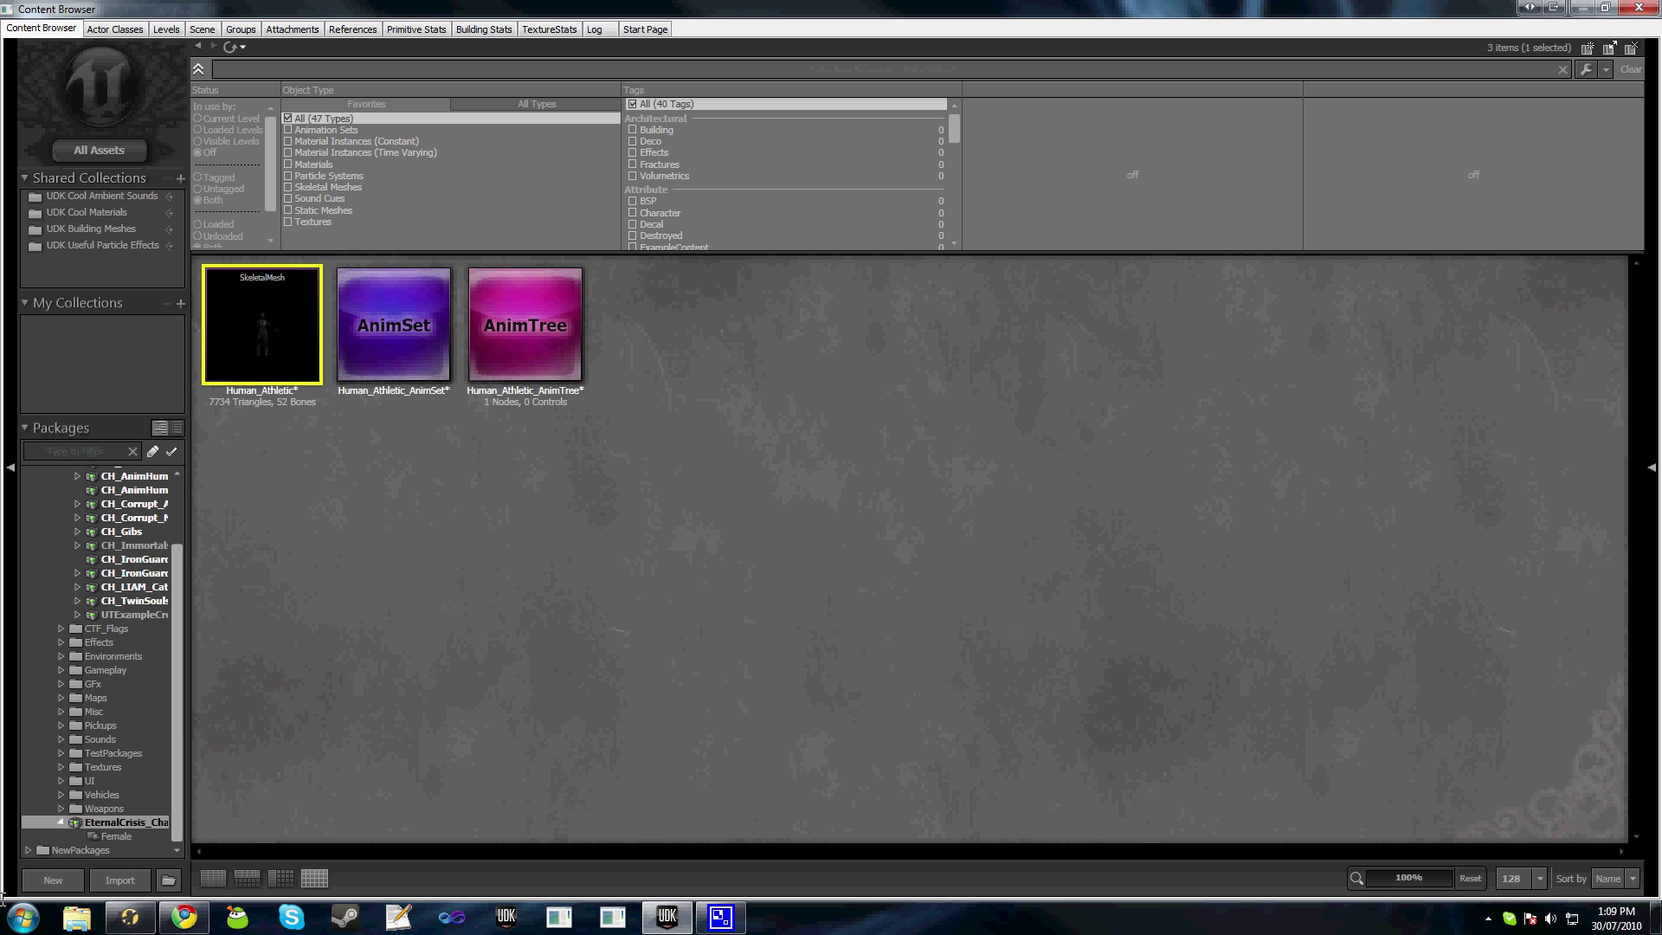
right_click(123, 822)
left_click(142, 631)
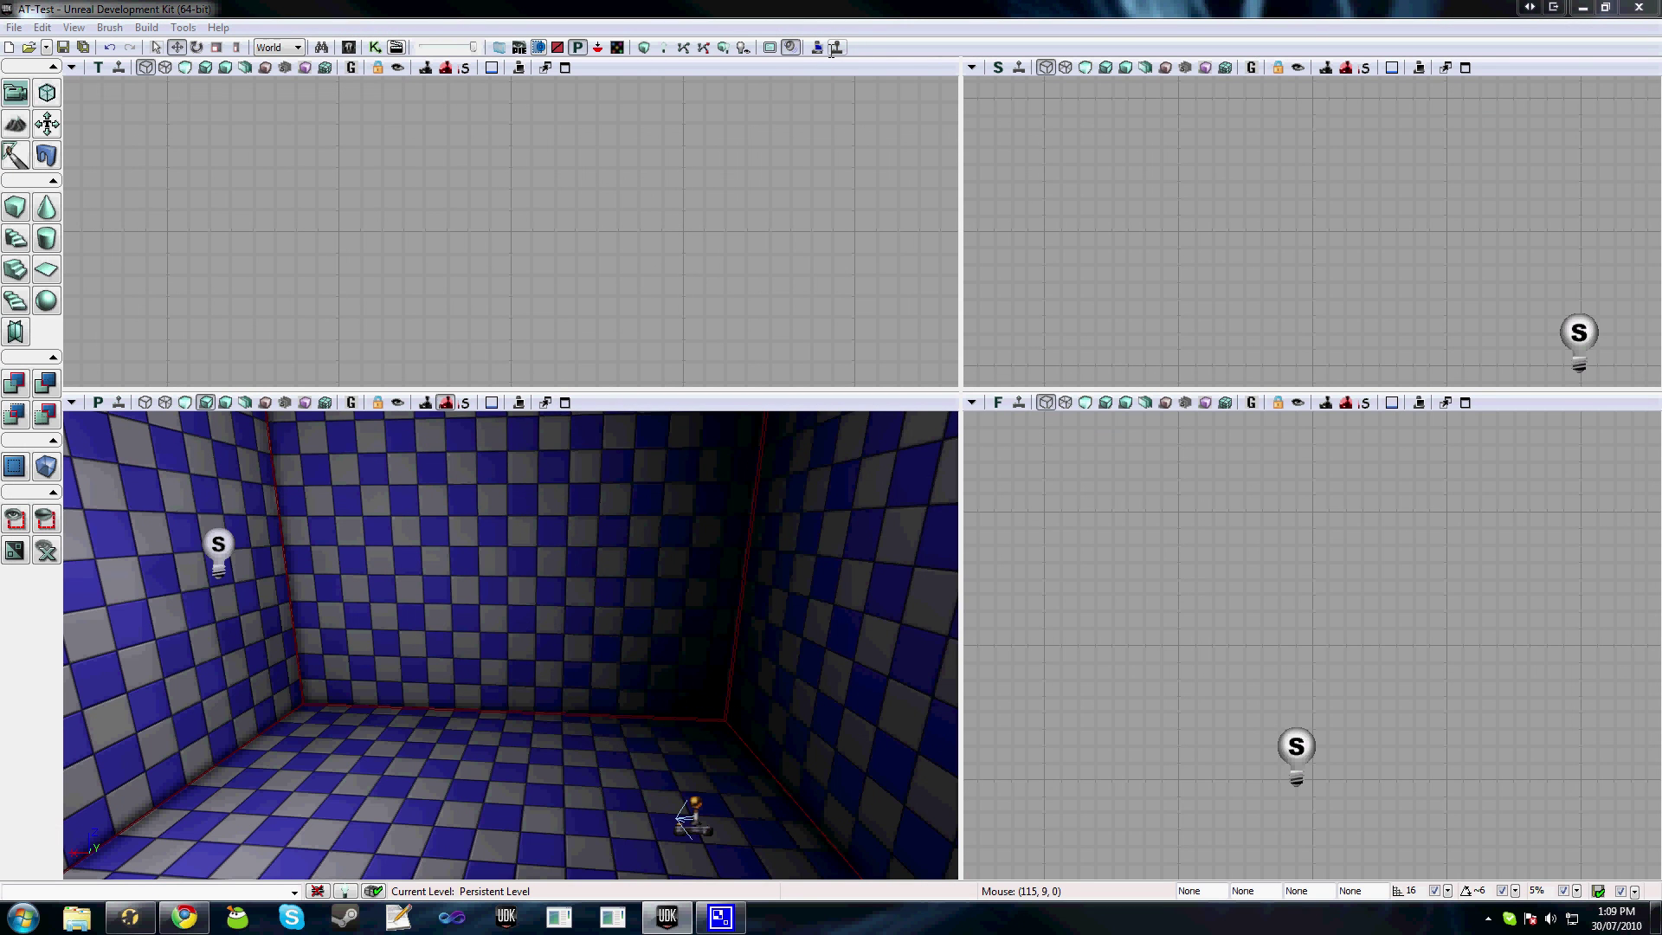
Play the AT-Test level in the editor and move the character forward and left to test the animations.
left_click(834, 47)
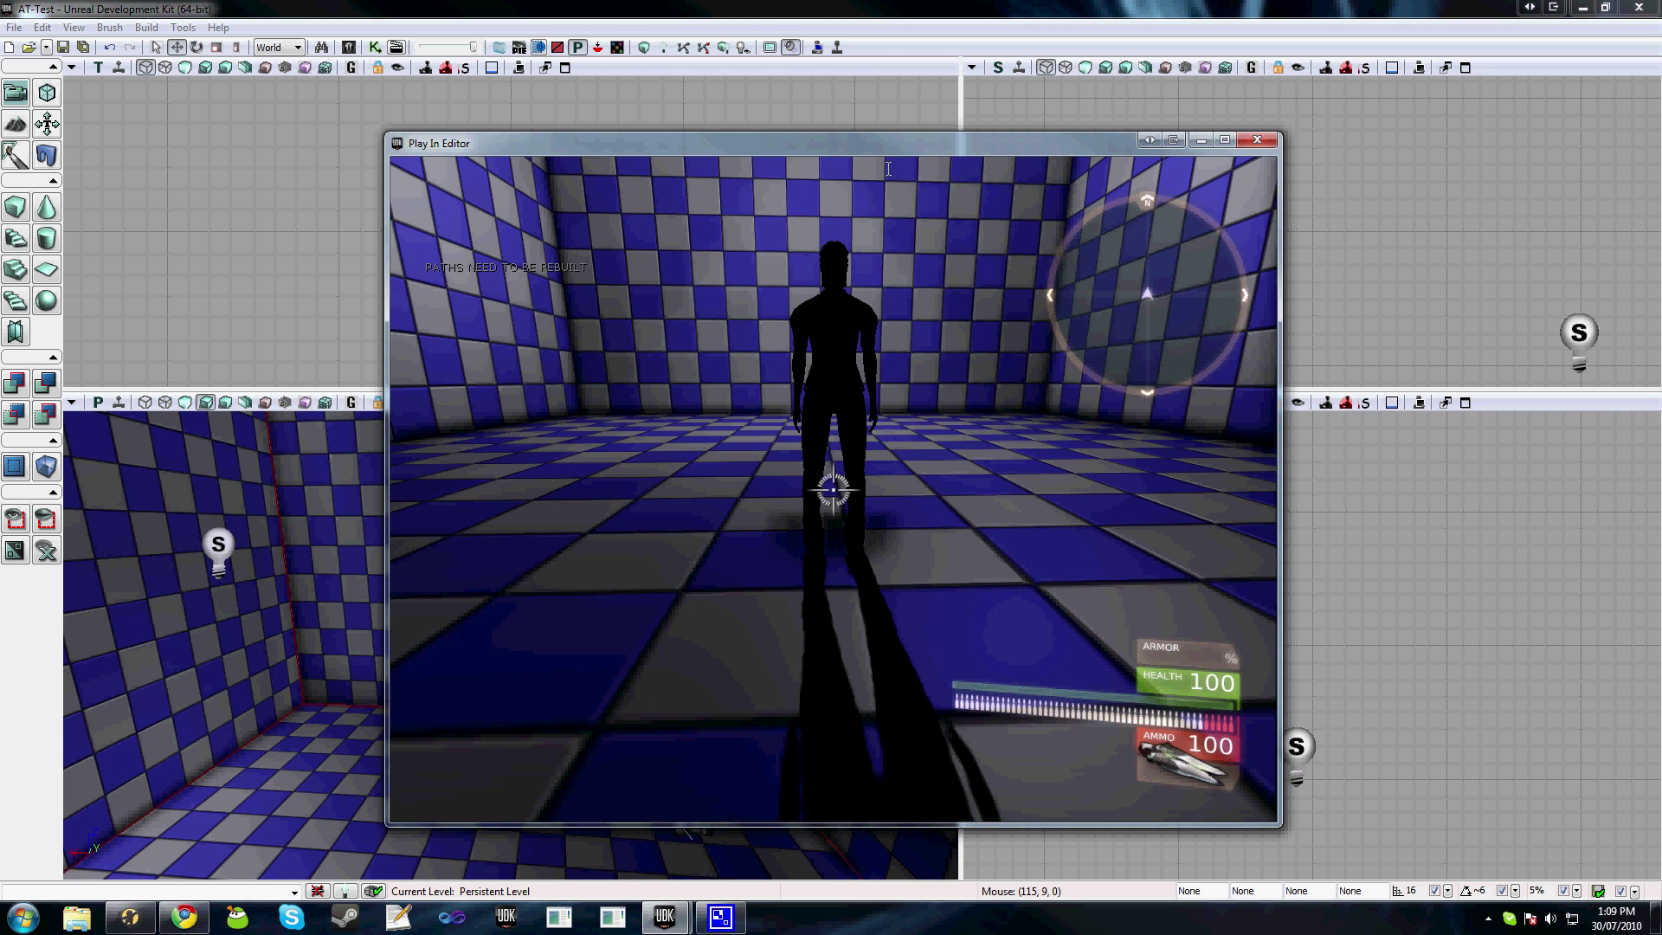
key("w")
key("w")
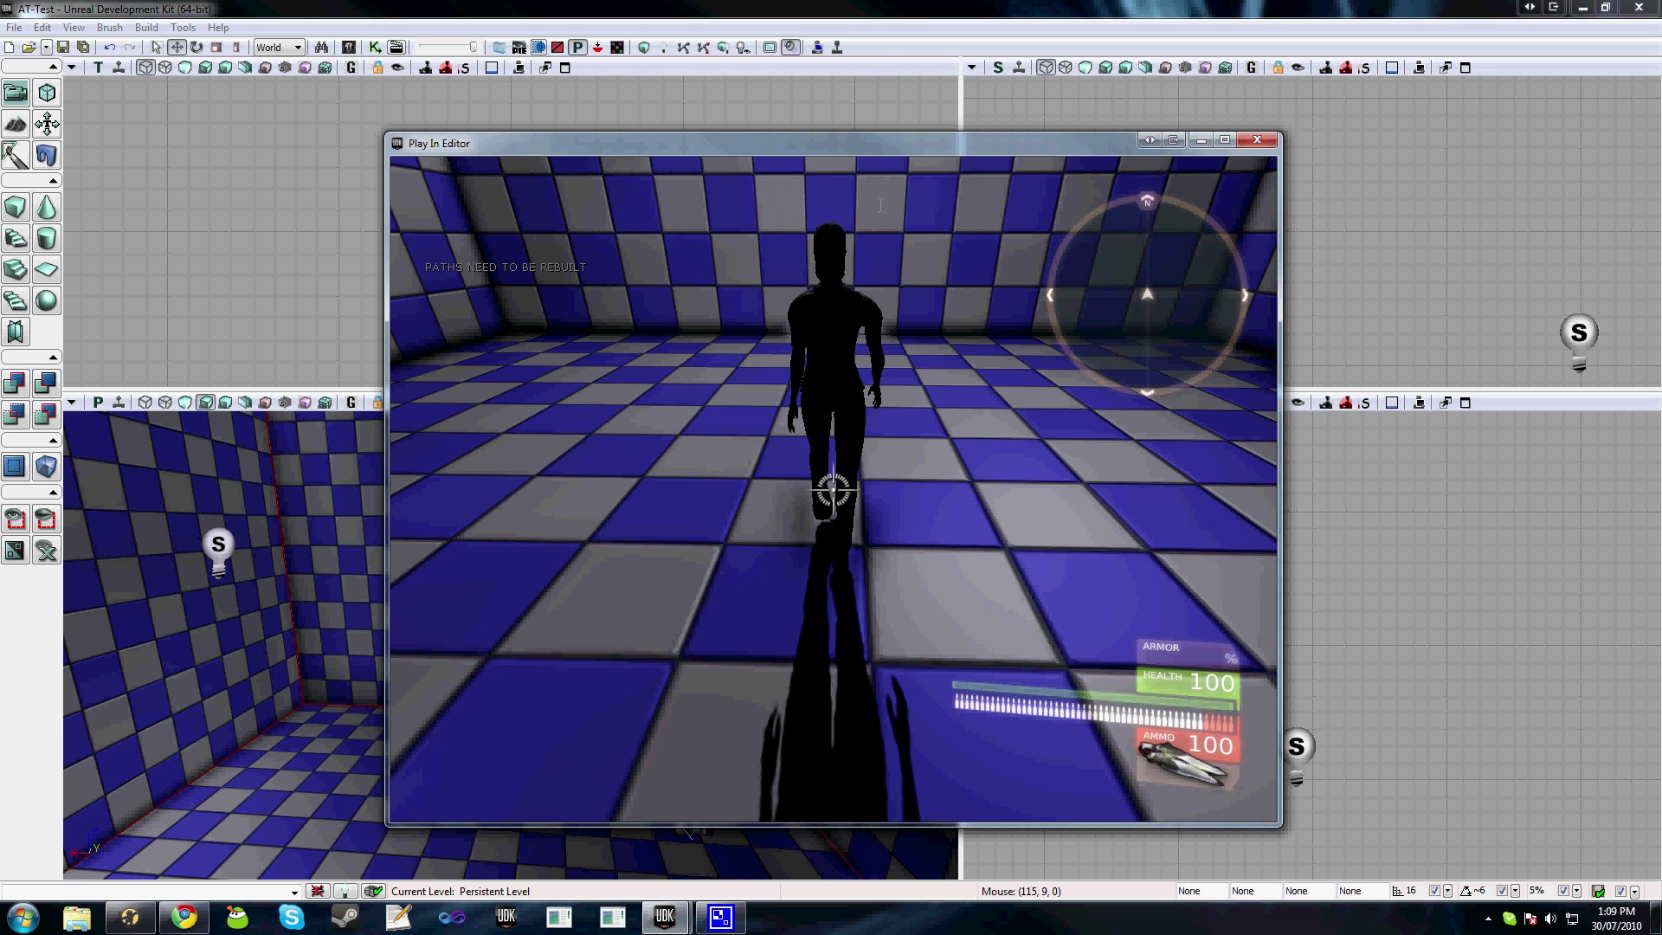
key("w")
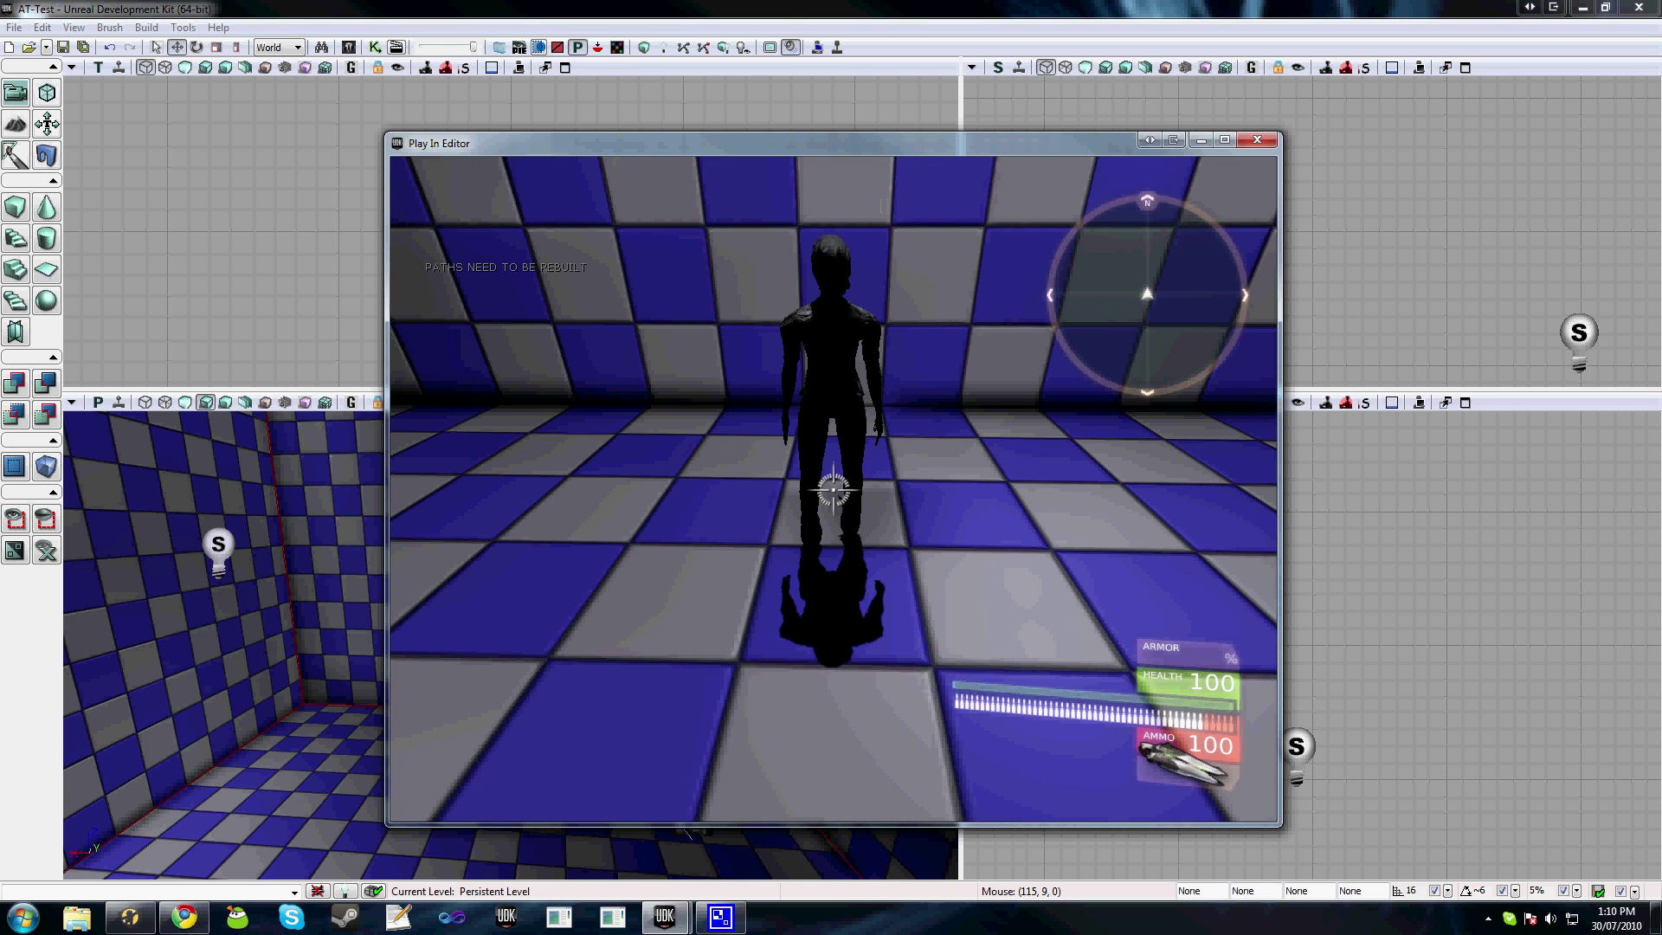
key("a")
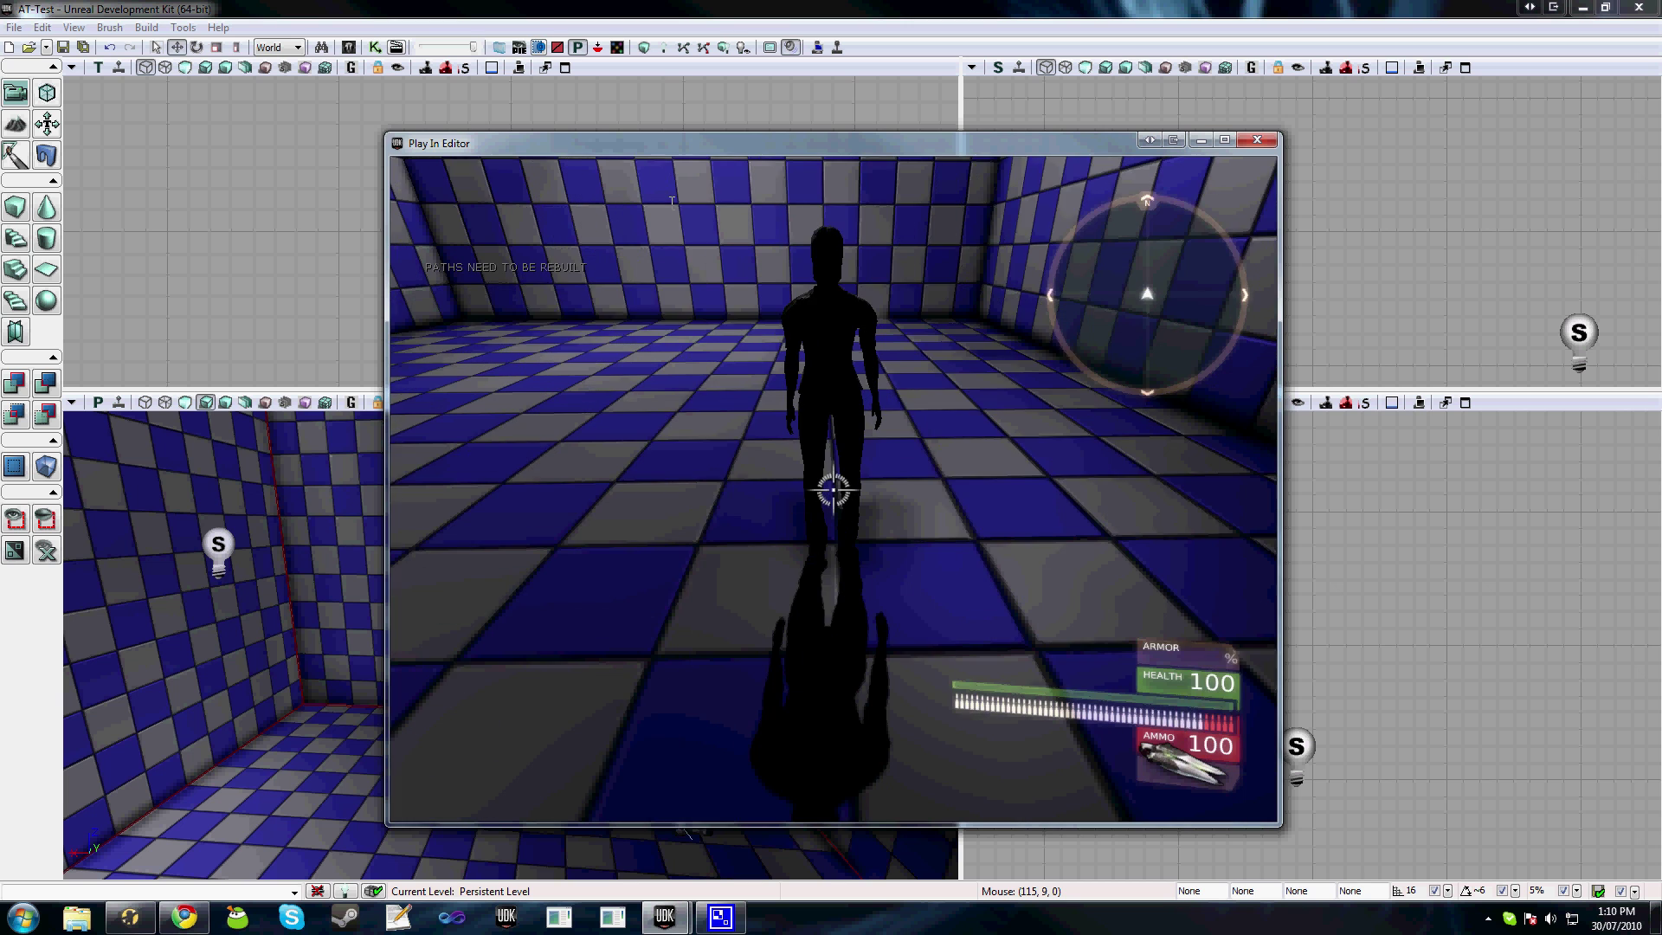
key("w")
key("a")
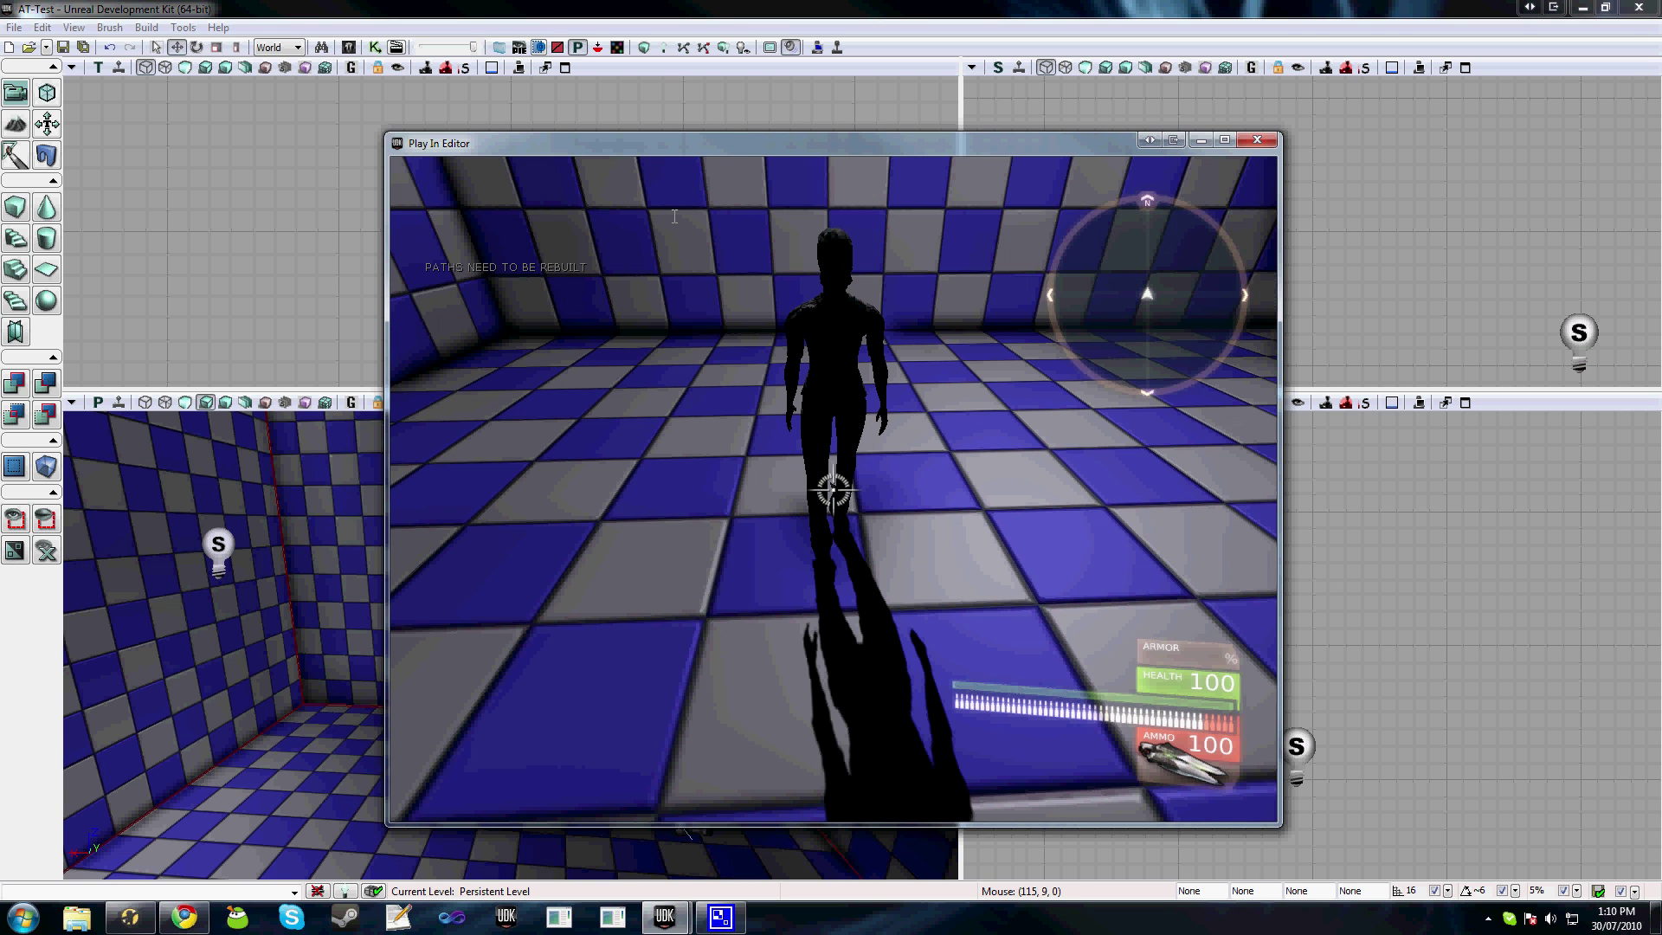